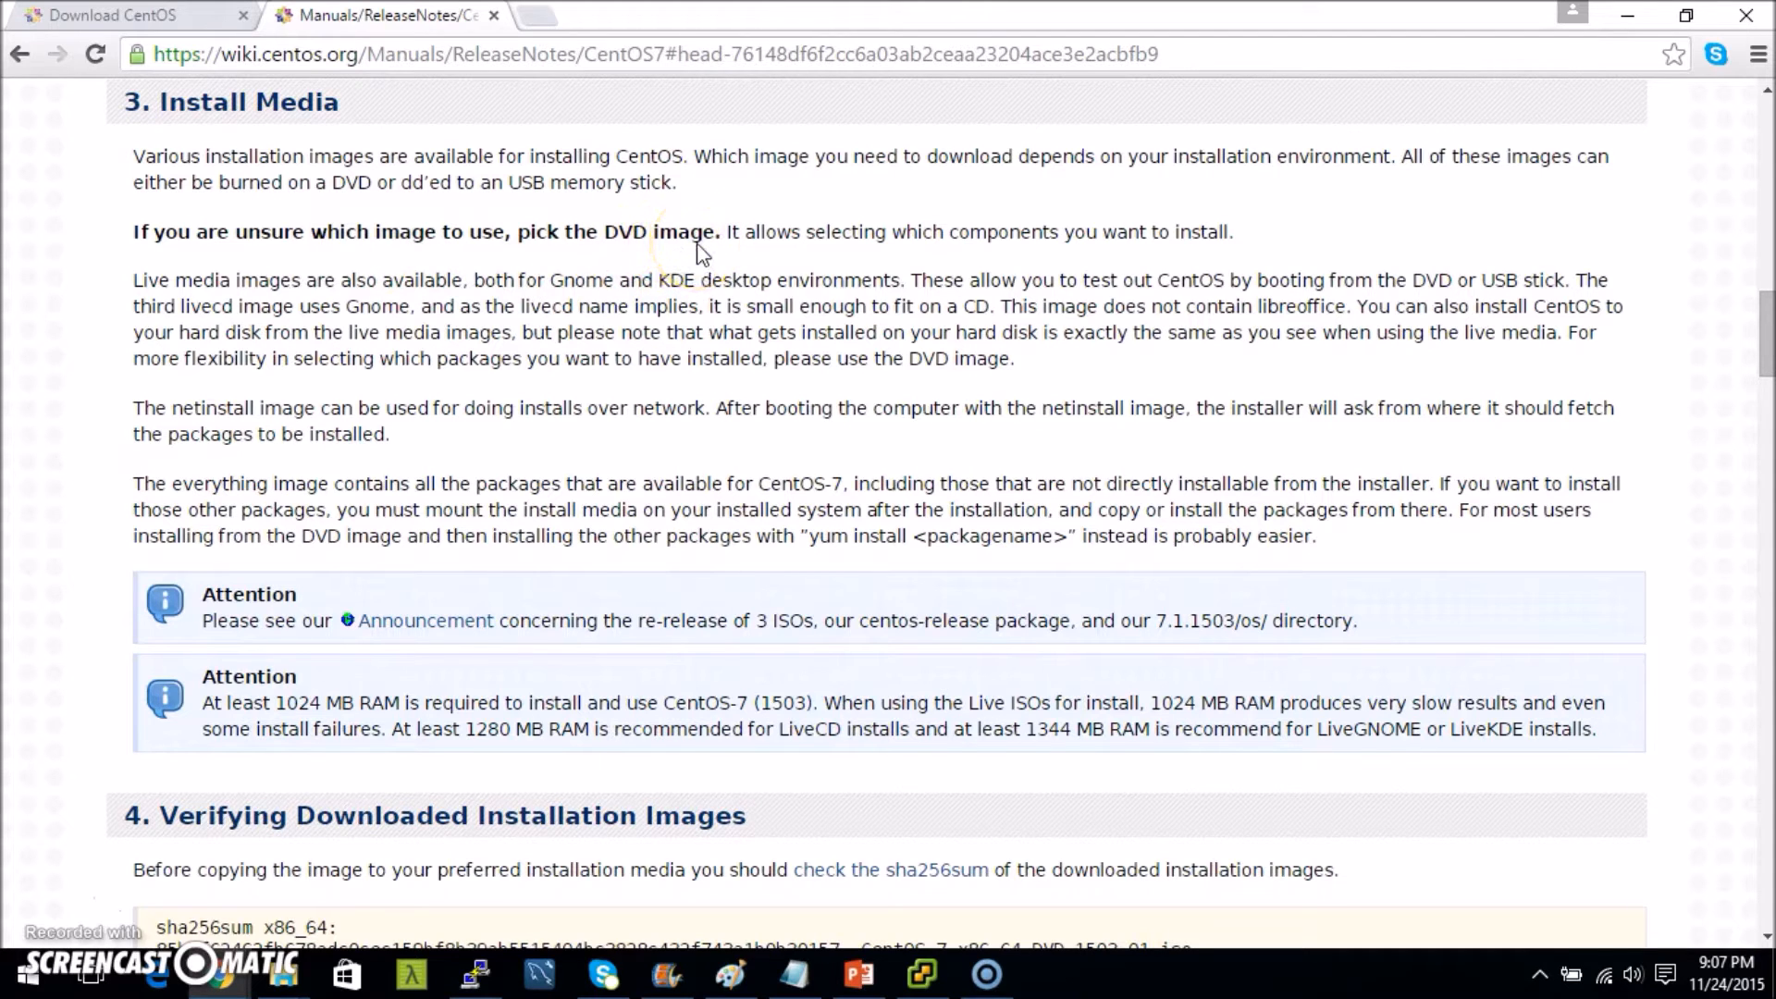
Request the CentOS 7 DVD ISO from the CentOS download page and choose the mirror.its.sfu.ca mirror
{"action": "left_click_drag", "start_coordinate": [1764, 349], "coordinate": [1763, 138]}
{"action": "left_click", "coordinate": [70, 14]}
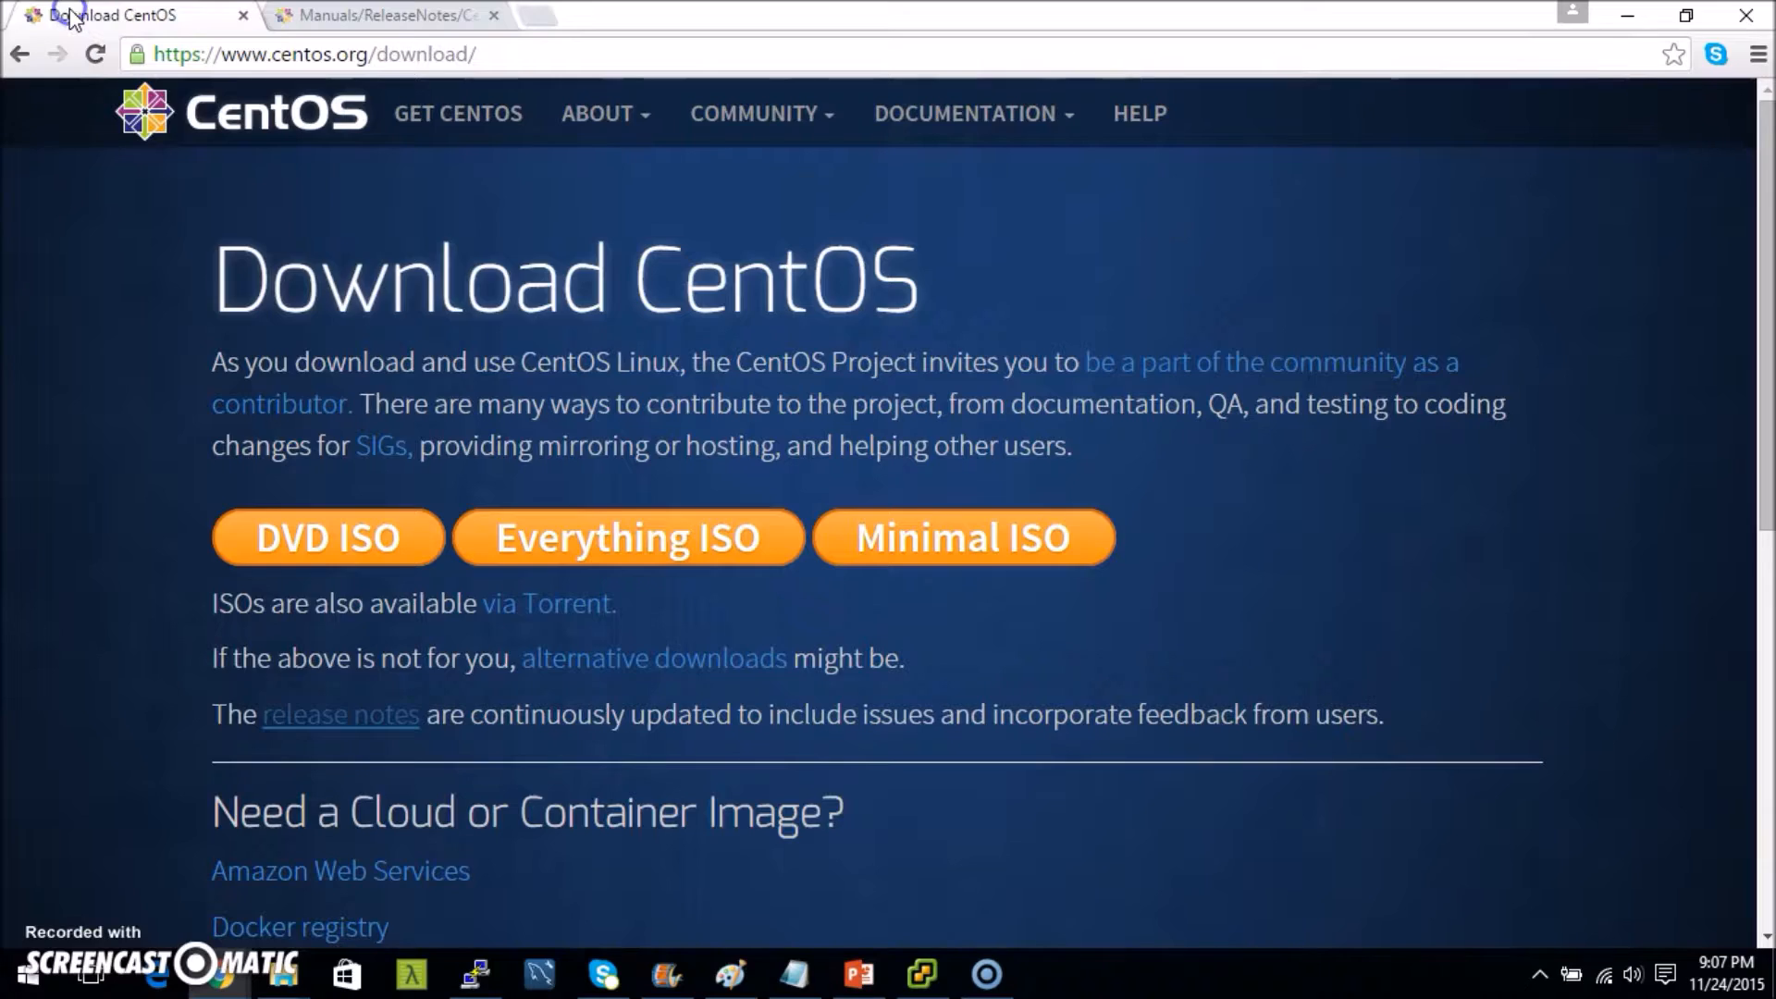
{"action": "left_click", "coordinate": [310, 538]}
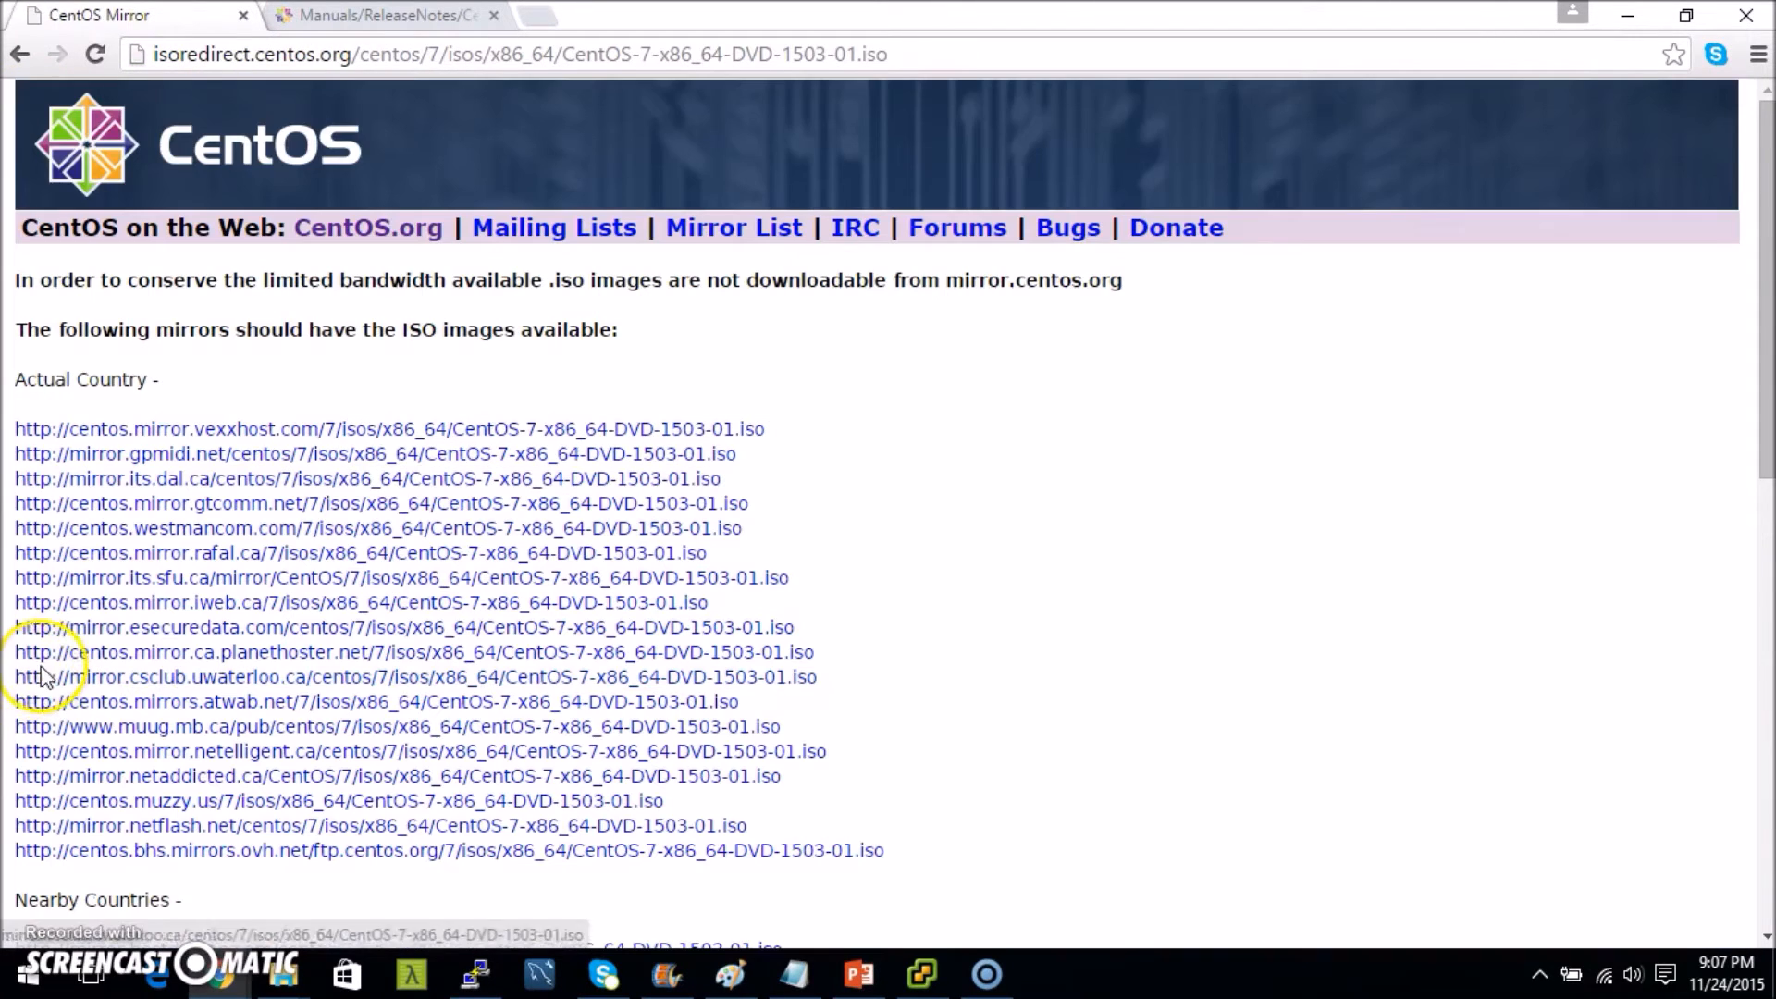
{"action": "left_click", "coordinate": [222, 582]}
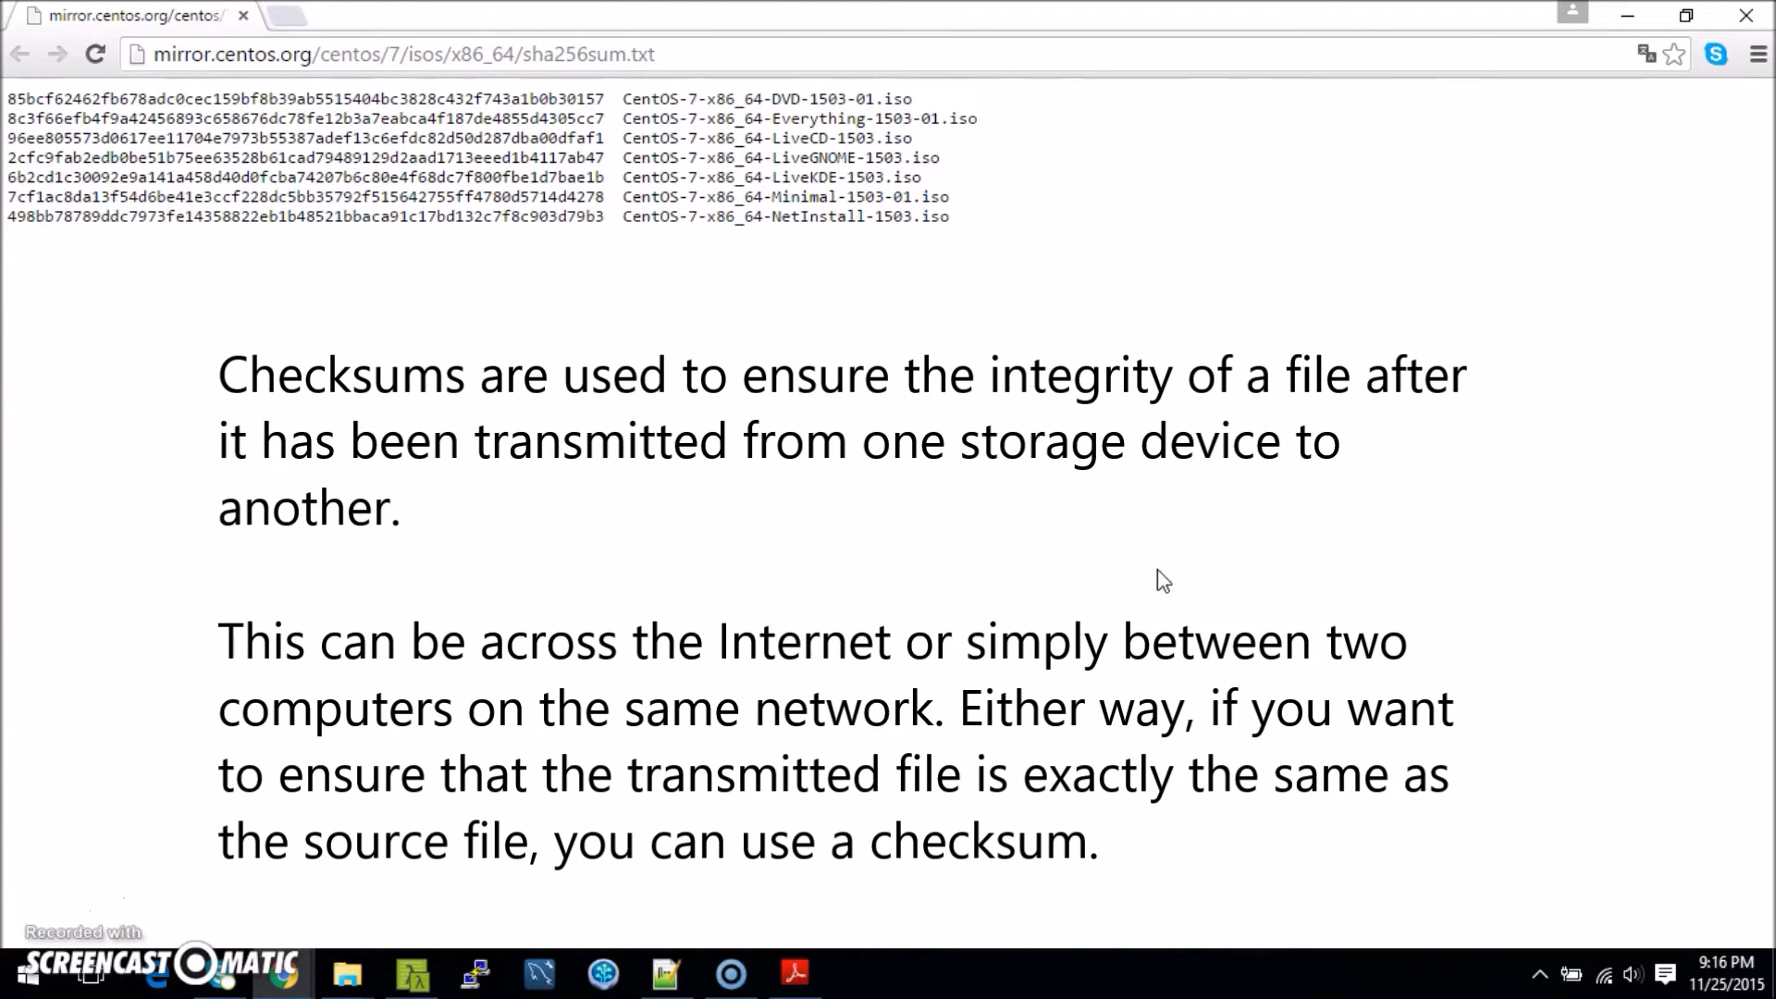
Copy the SHA256 checksum listed for CentOS-7-x86_64-DVD-1503-01.iso and switch to Quick Hash
{"action": "double_click", "coordinate": [572, 98]}
{"action": "key", "text": "ctrl+c"}
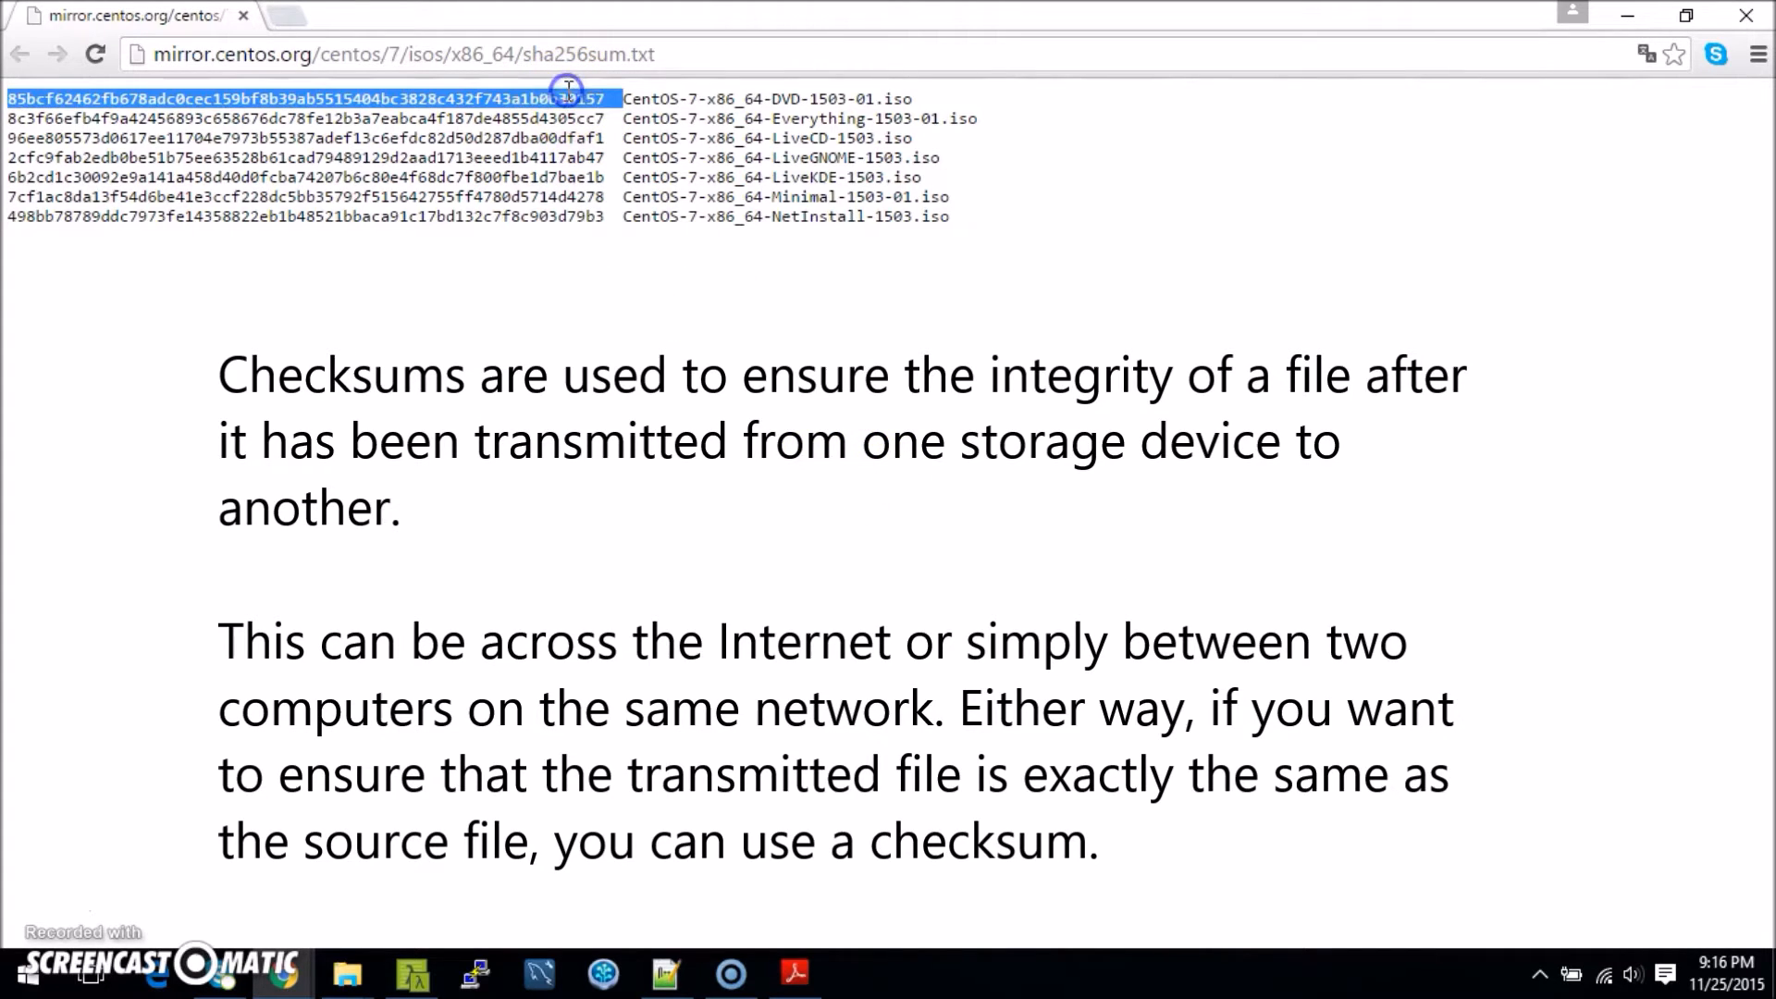
{"action": "left_click", "coordinate": [605, 368]}
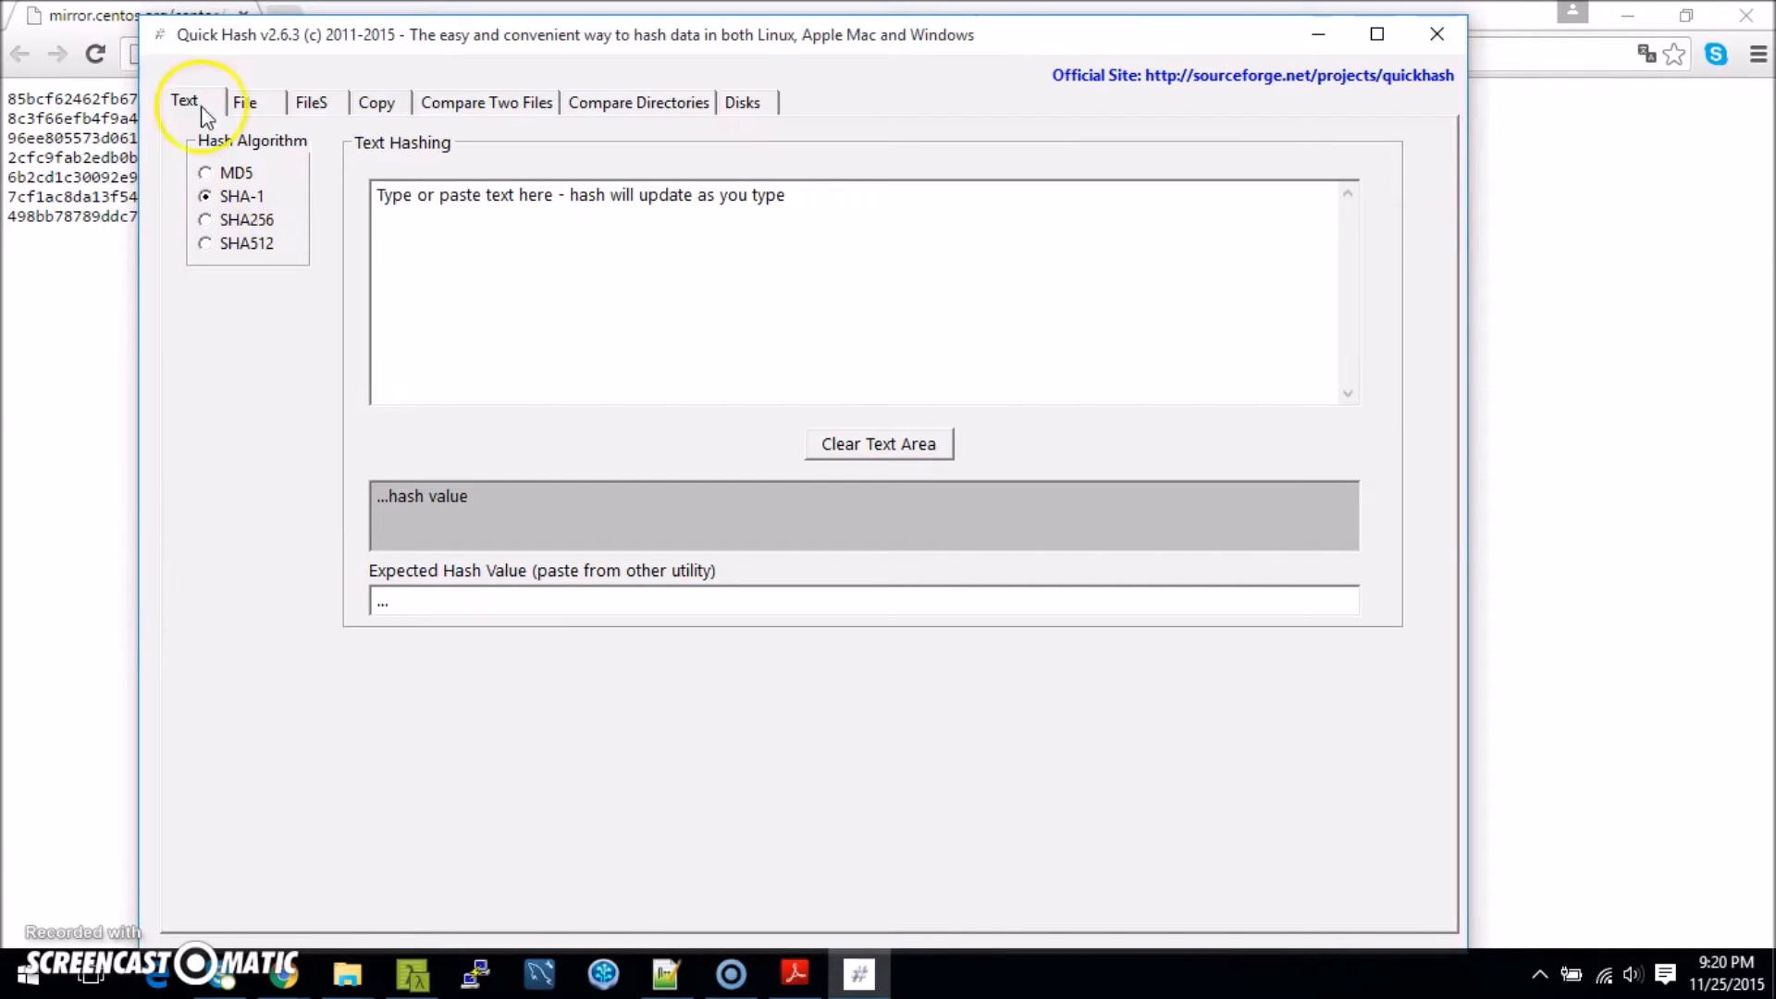
Set up single-file hashing with the SHA256 algorithm and paste the copied checksum as the expected hash value
{"action": "left_click", "coordinate": [254, 100]}
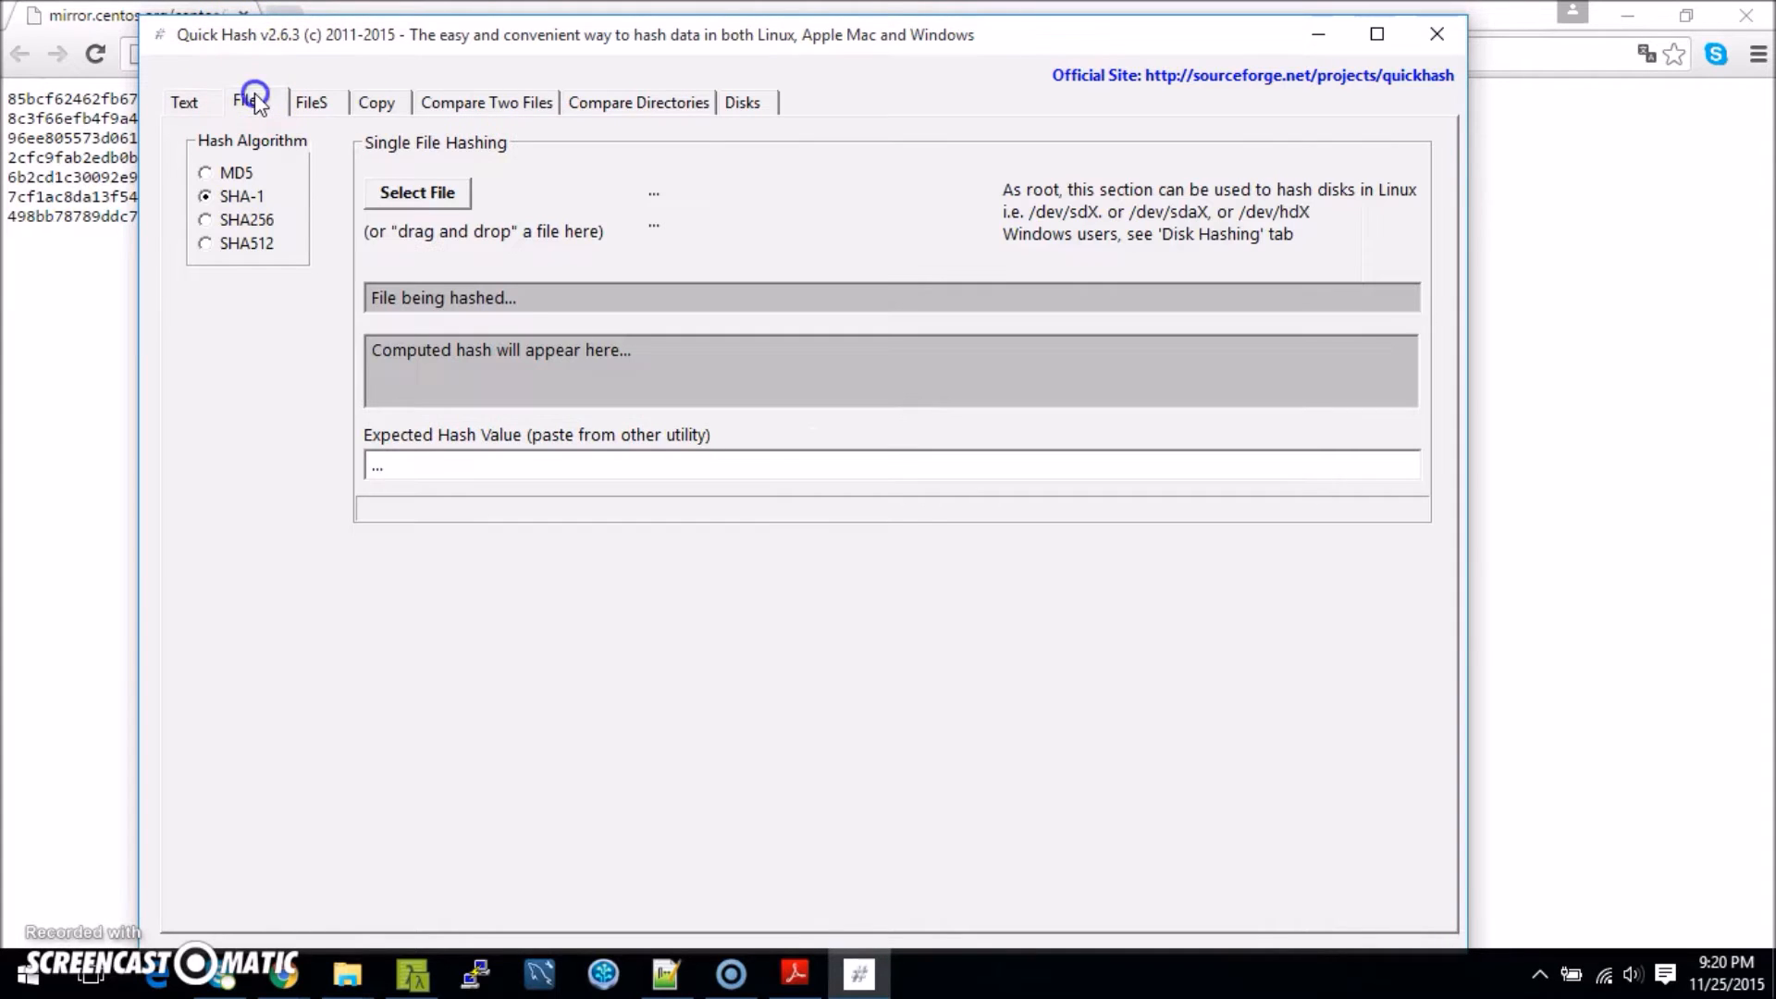
{"action": "left_click", "coordinate": [206, 220]}
{"action": "left_click", "coordinate": [379, 466]}
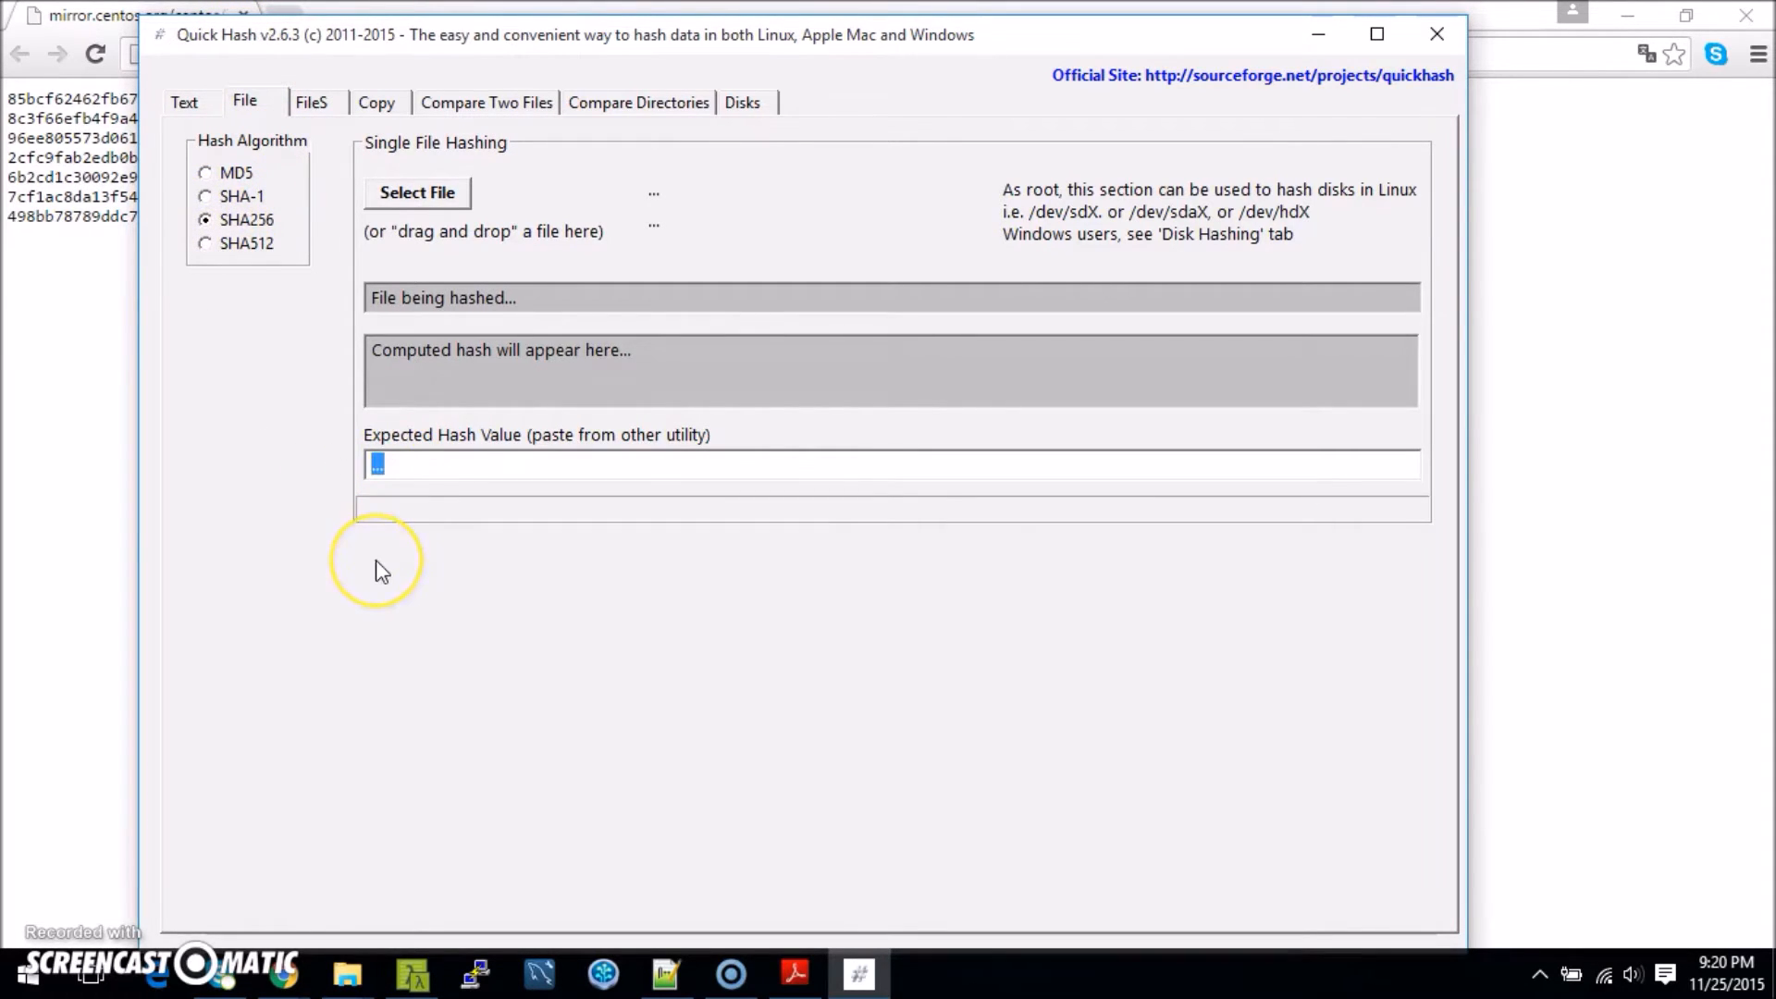
{"action": "key", "text": "ctrl+v"}
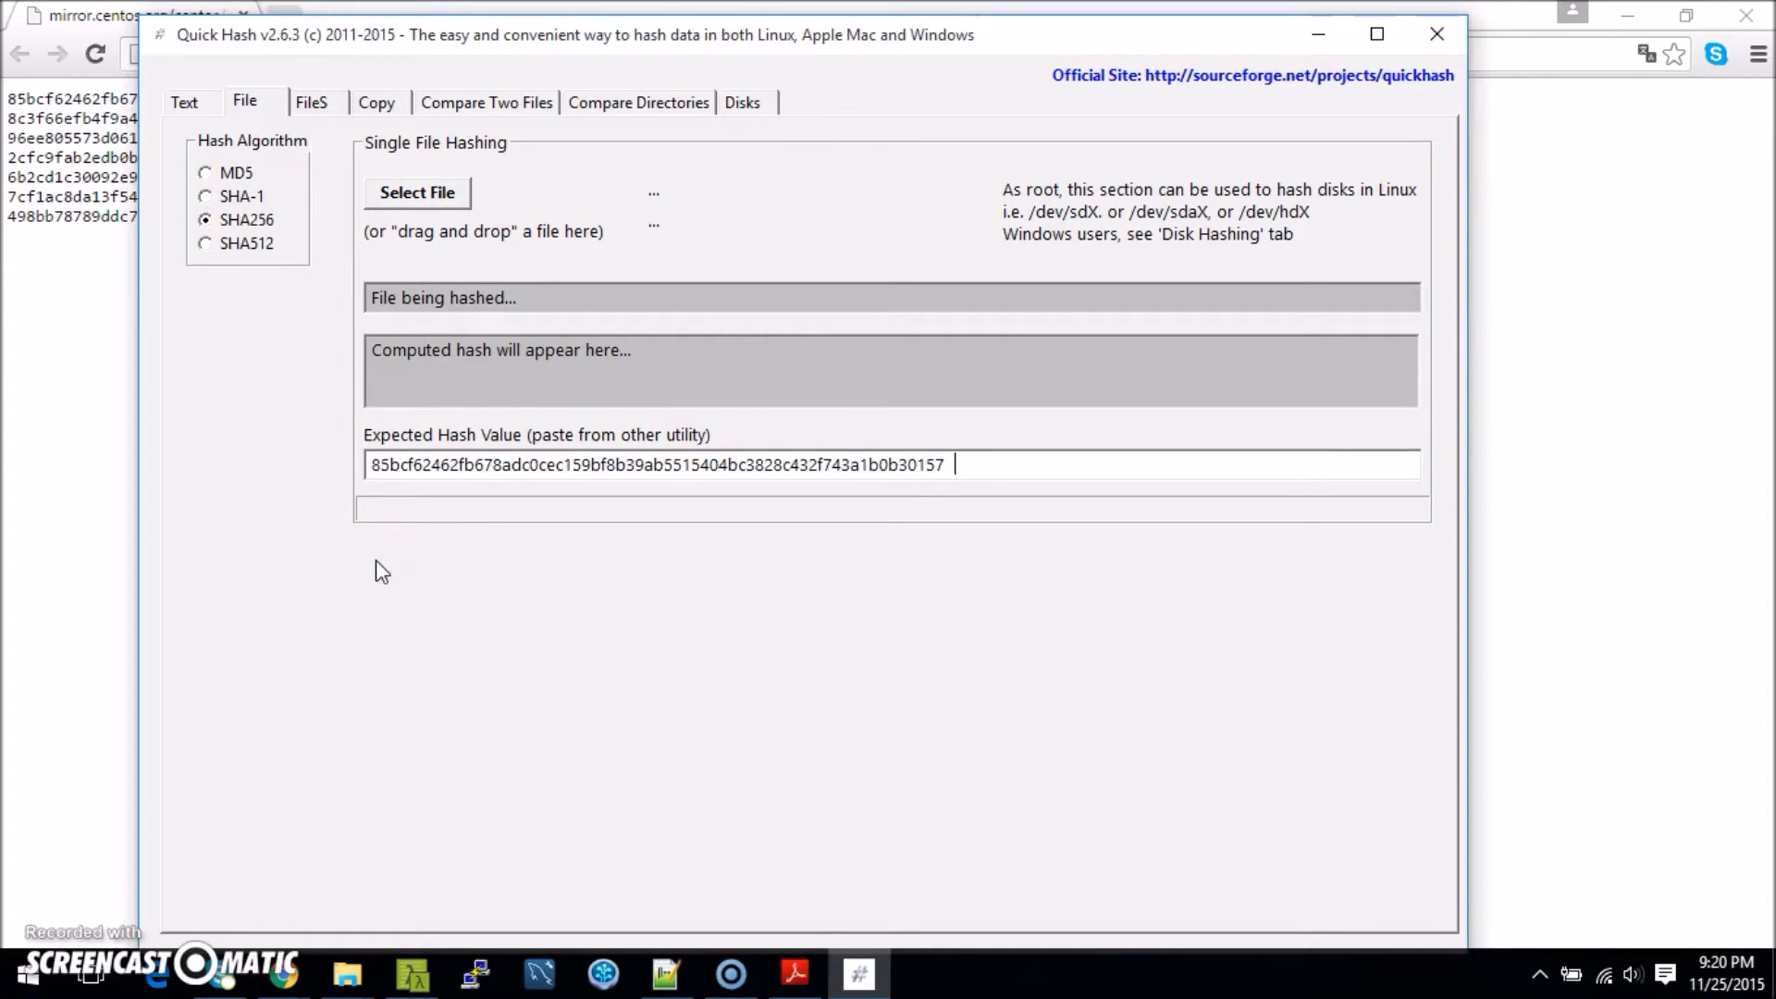
Select CentOS-7-x86_64-DVD-1503-01.iso from the iso folder as the file to hash
{"action": "left_click", "coordinate": [383, 409]}
{"action": "left_click", "coordinate": [442, 196]}
{"action": "left_click", "coordinate": [440, 239]}
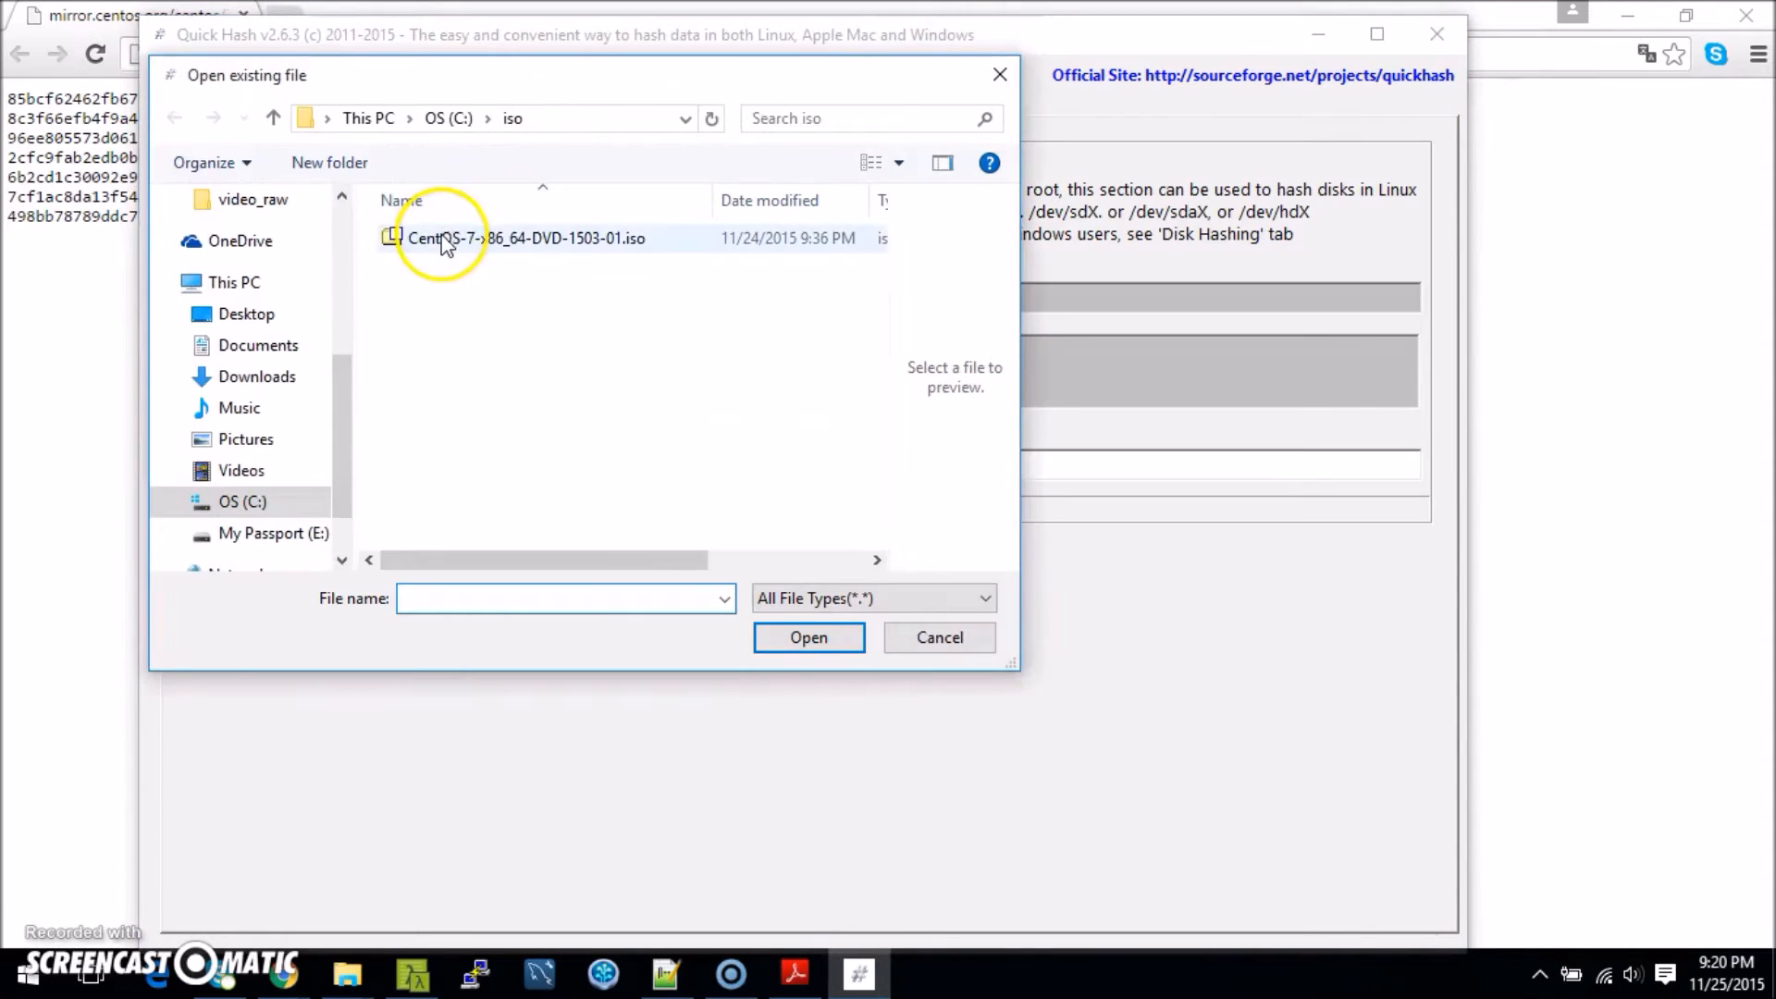
{"action": "left_click", "coordinate": [830, 637]}
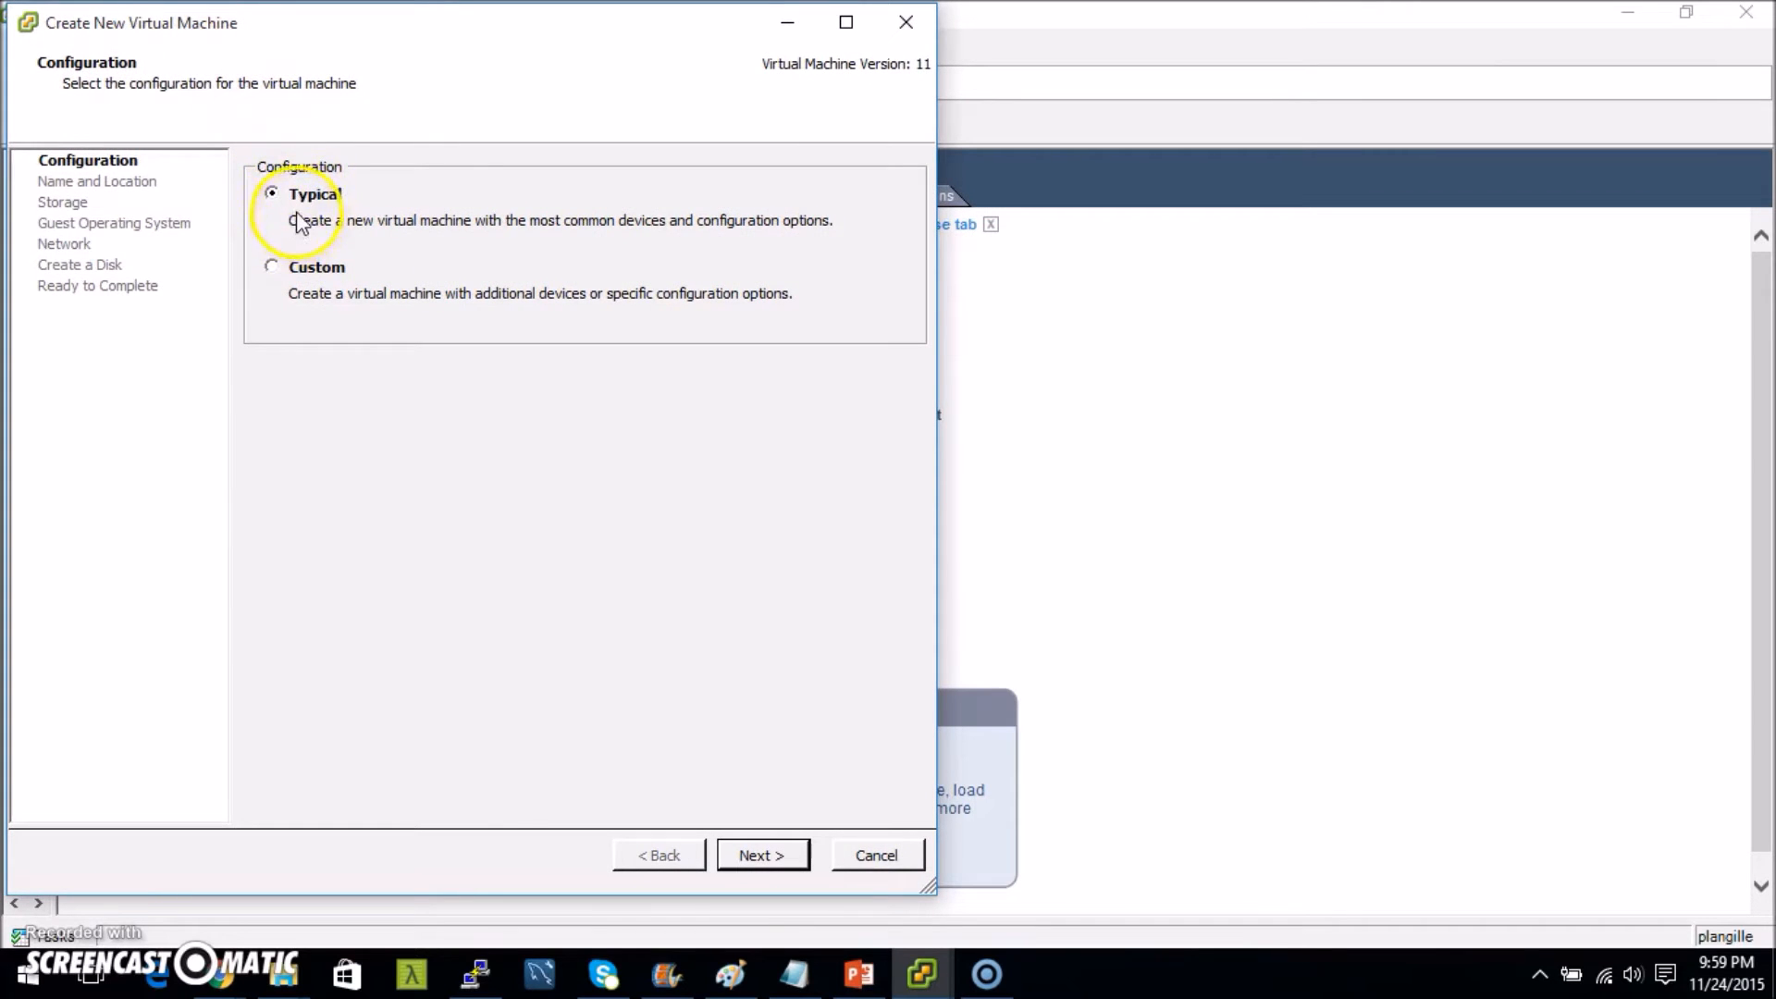
Start a Typical virtual machine named centos7-mysql in the vSphere Client and store it on datastore1
{"action": "left_click", "coordinate": [765, 864]}
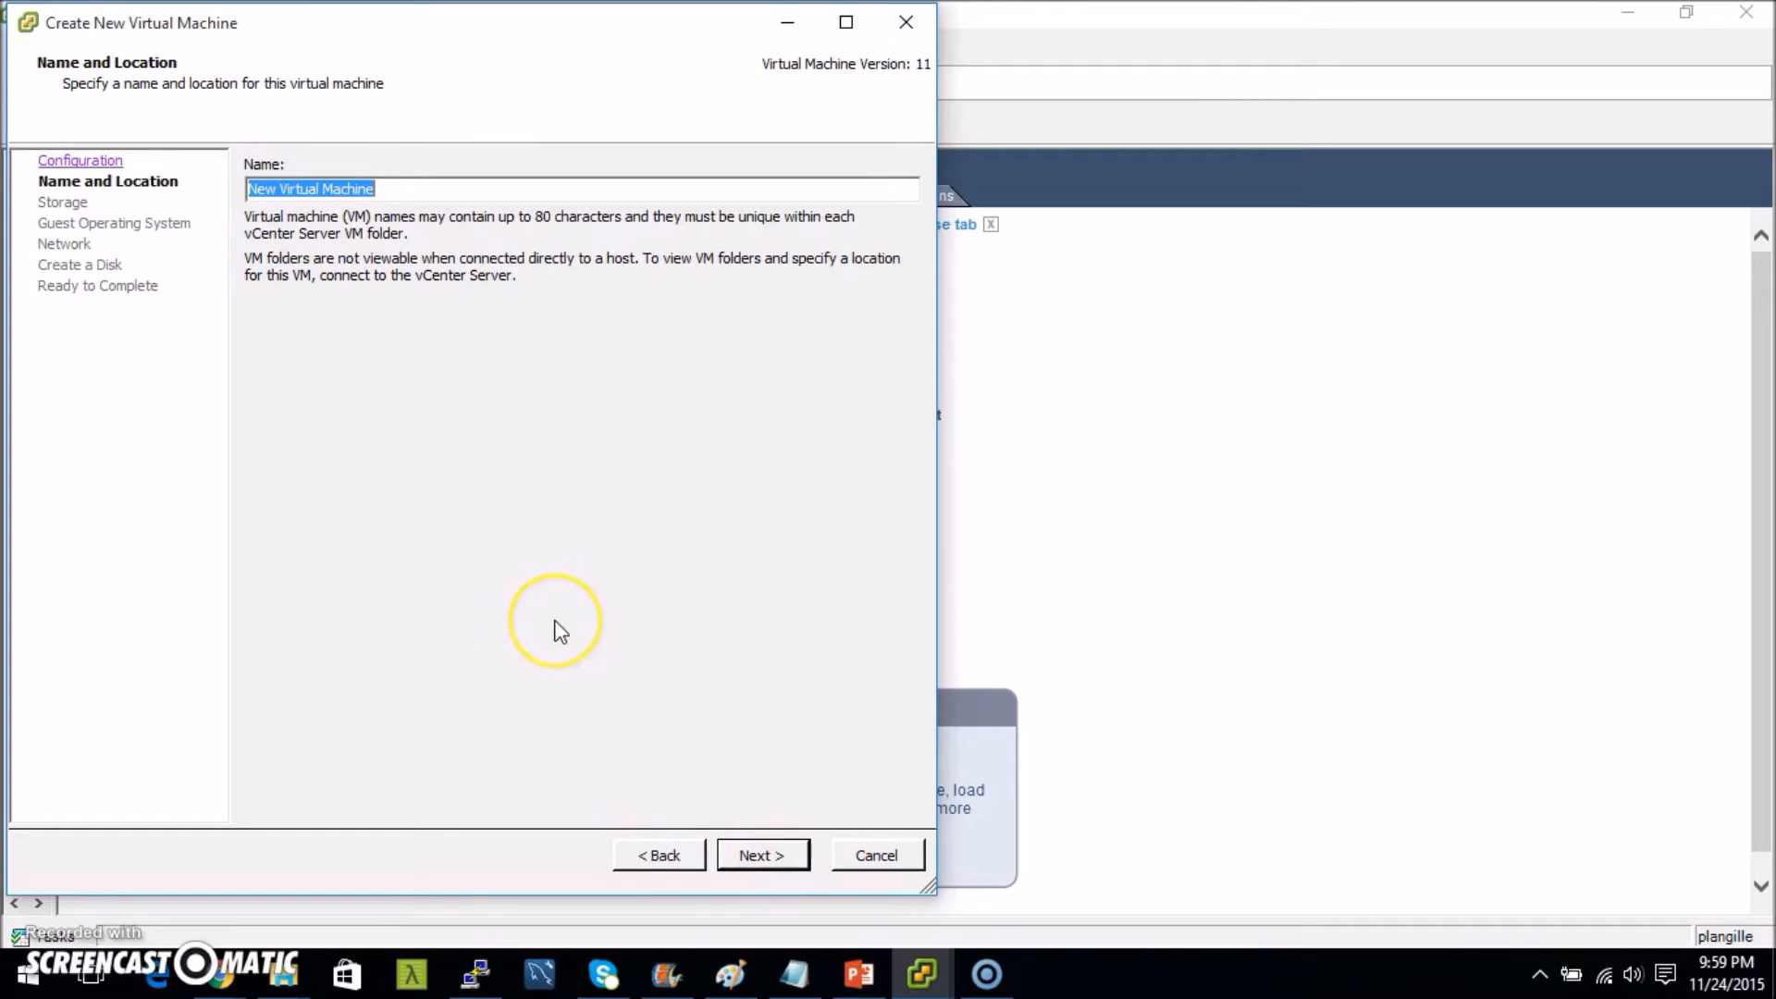
{"action": "type", "text": "cento"}
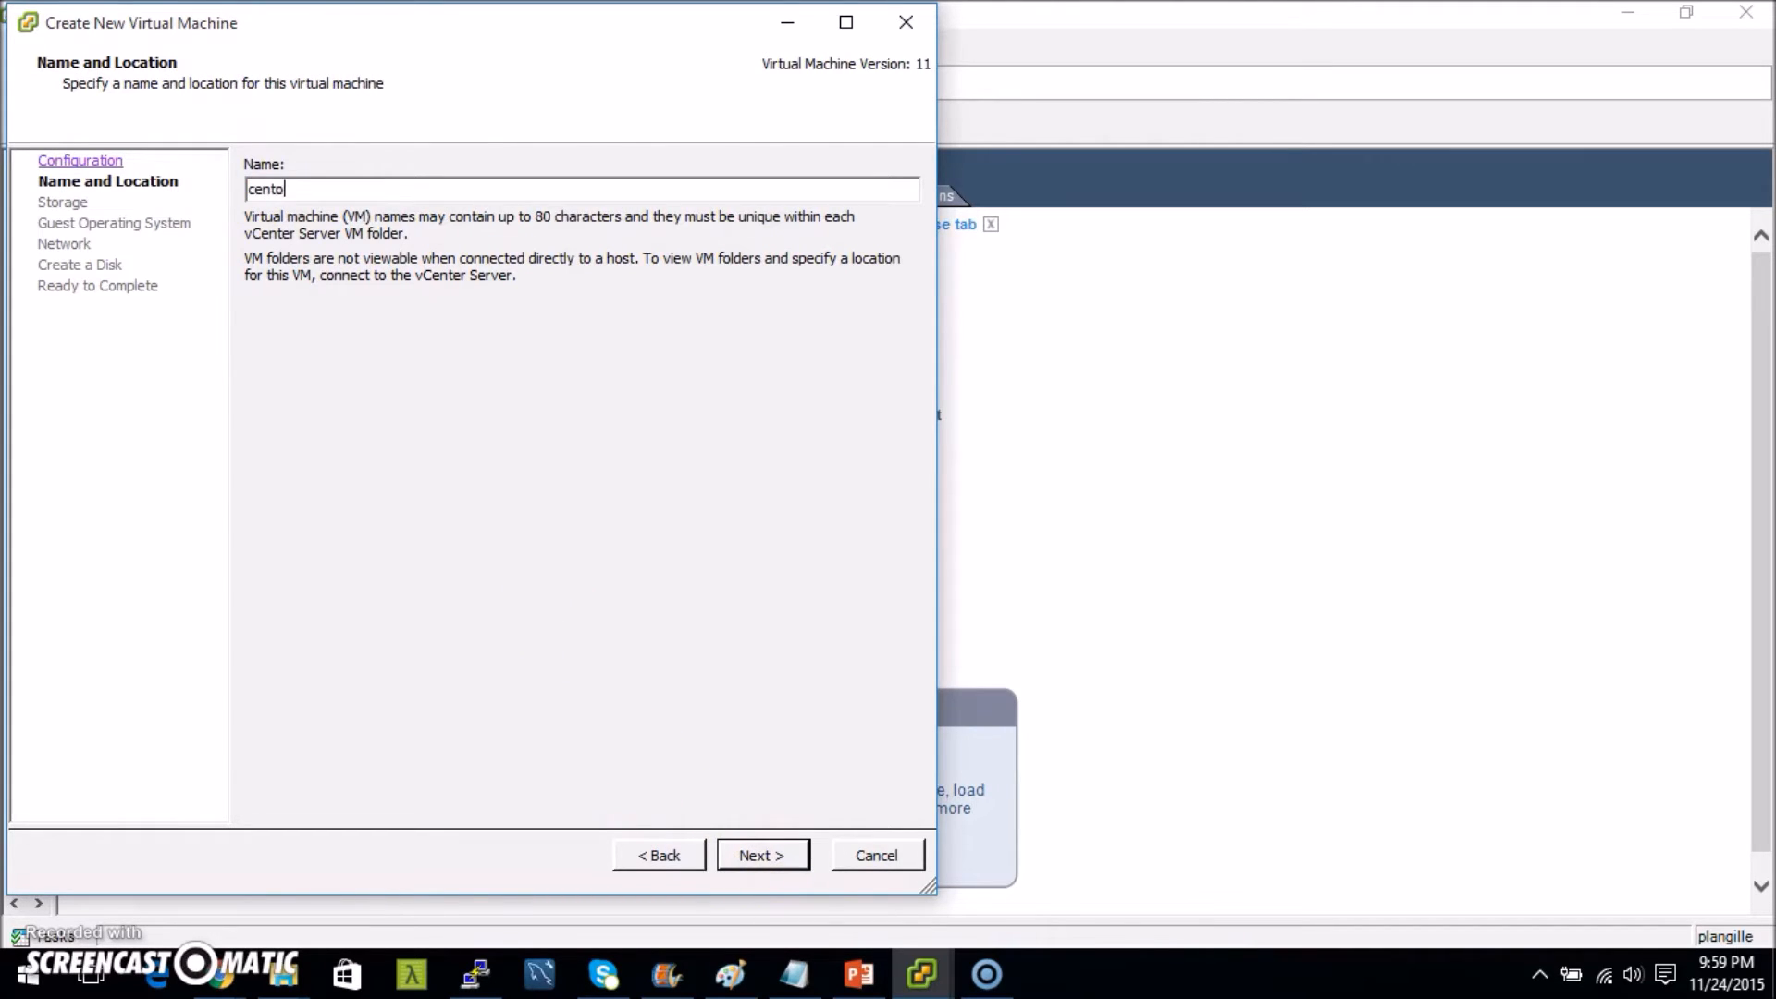
{"action": "type", "text": "s7-mysql"}
{"action": "left_click", "coordinate": [774, 851]}
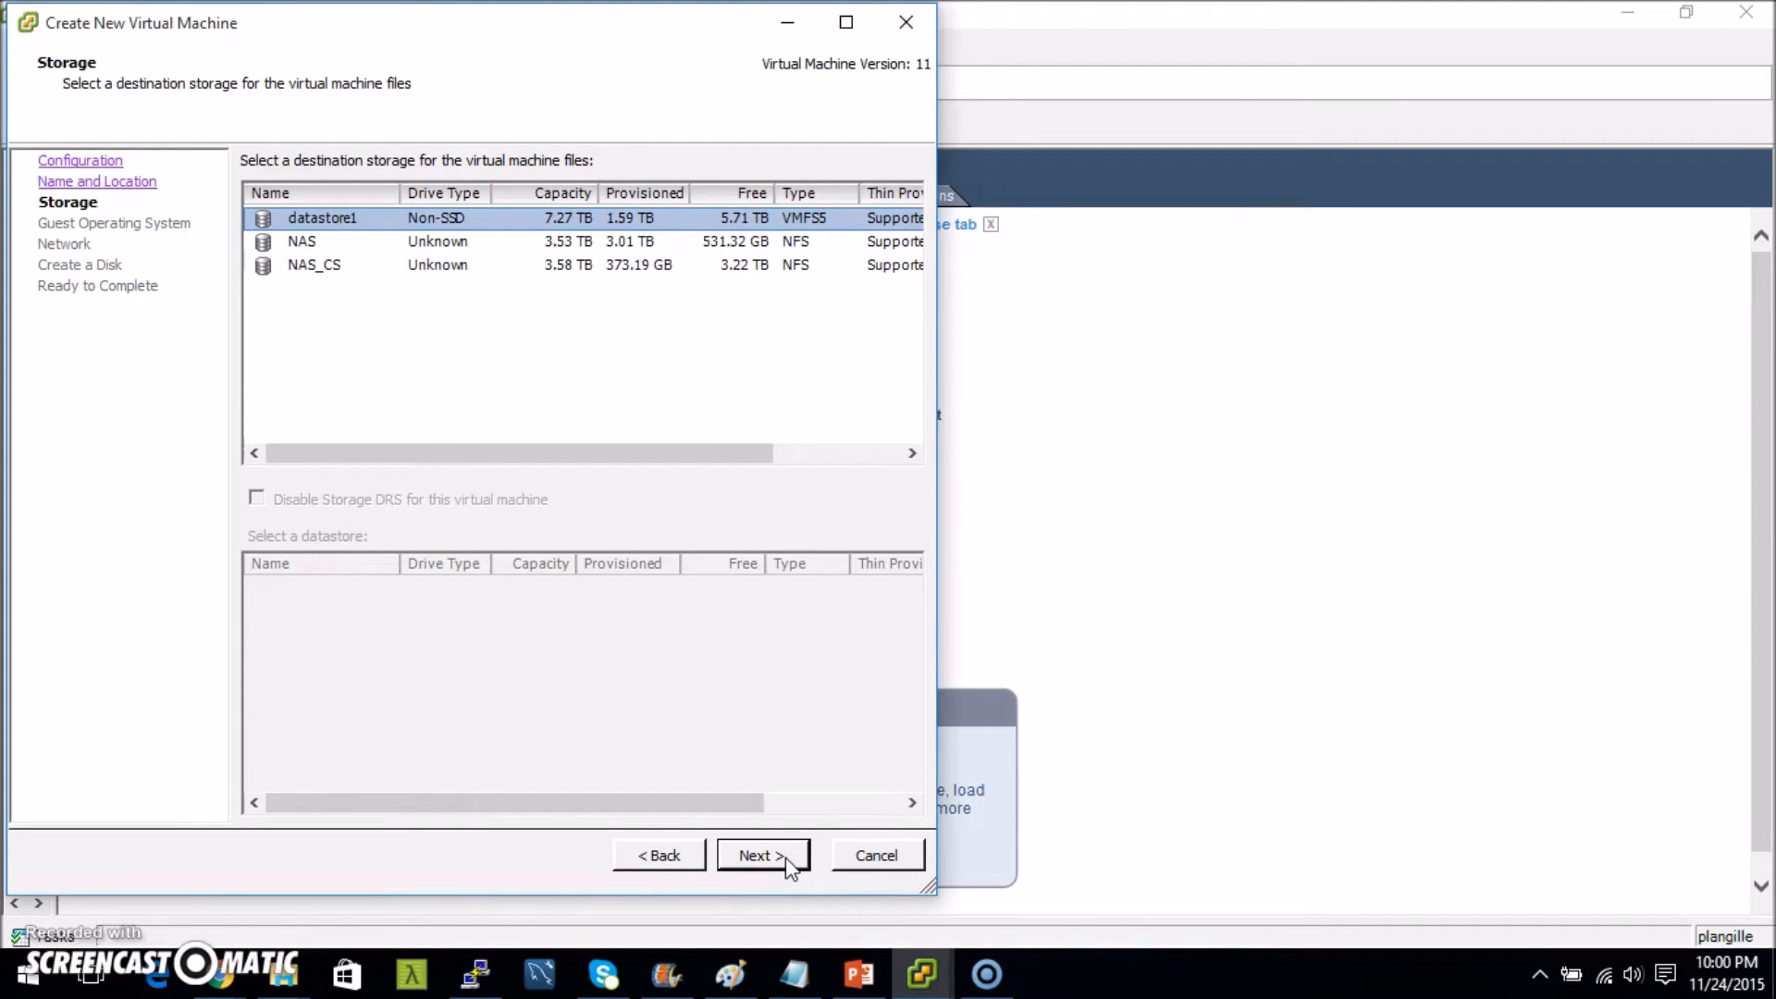
{"action": "left_click", "coordinate": [785, 856]}
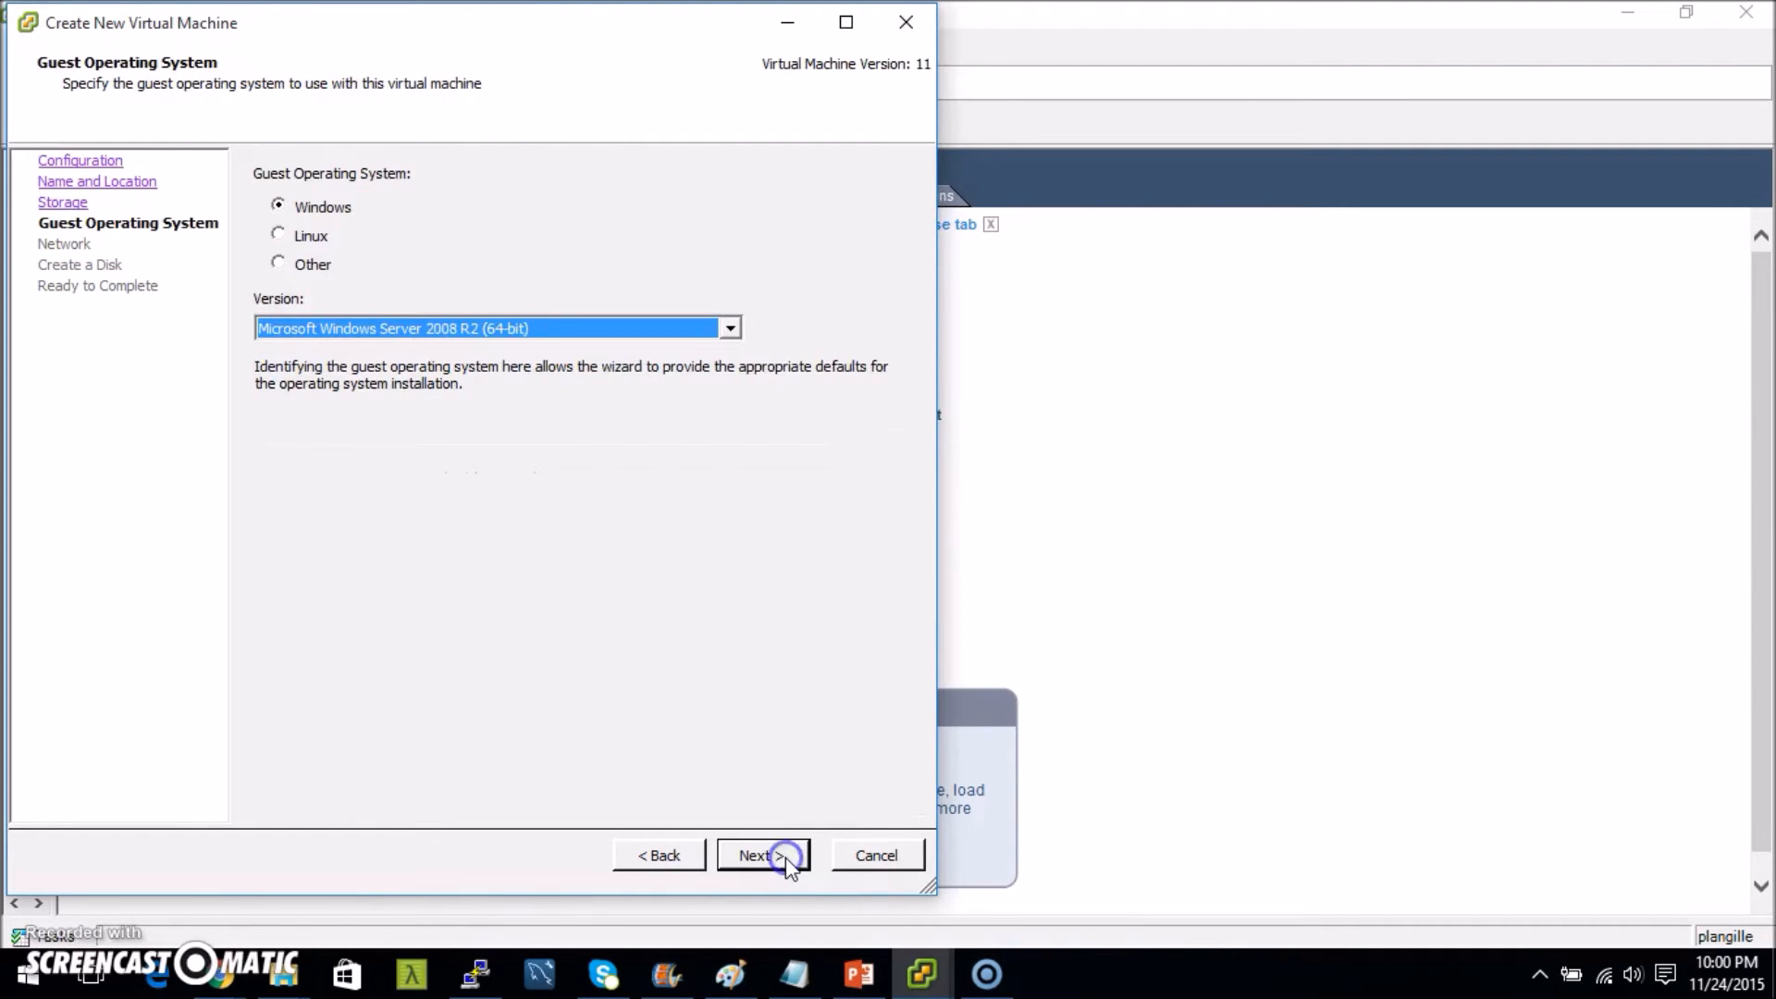
Set the guest operating system to Linux, version CentOS 4/5/6/7 (64-bit)
{"action": "left_click", "coordinate": [279, 237]}
{"action": "left_click", "coordinate": [730, 328]}
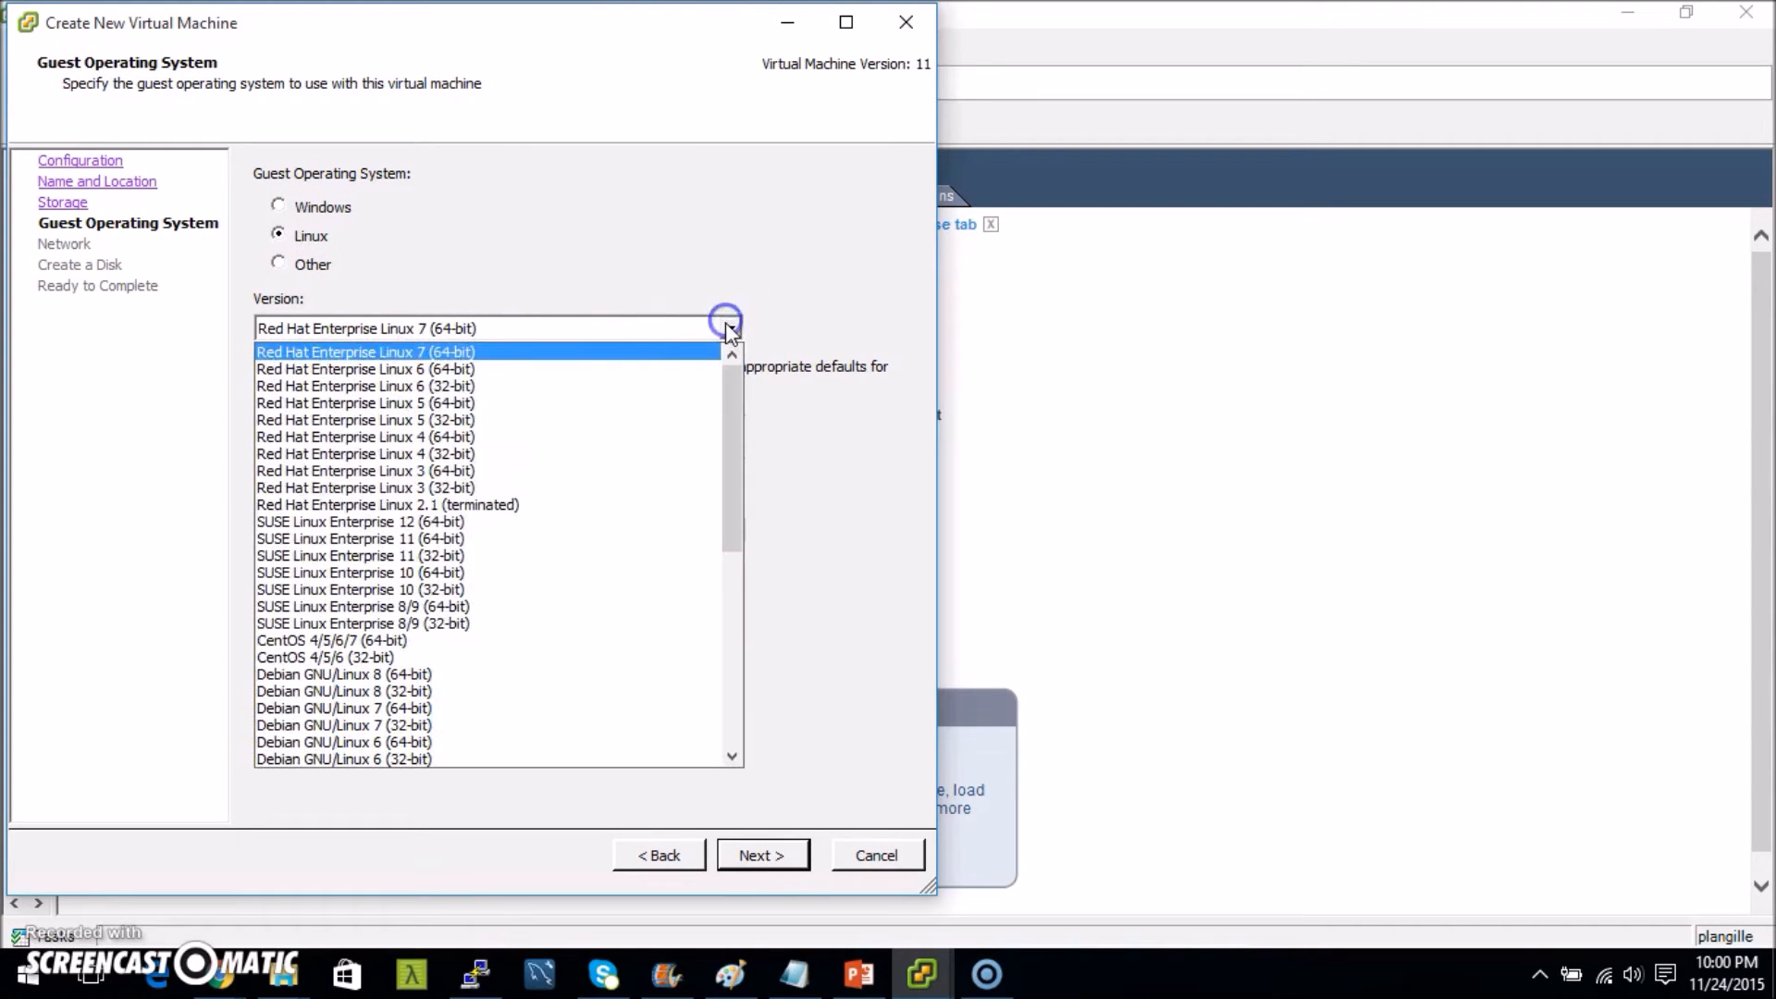
{"action": "left_click", "coordinate": [391, 639]}
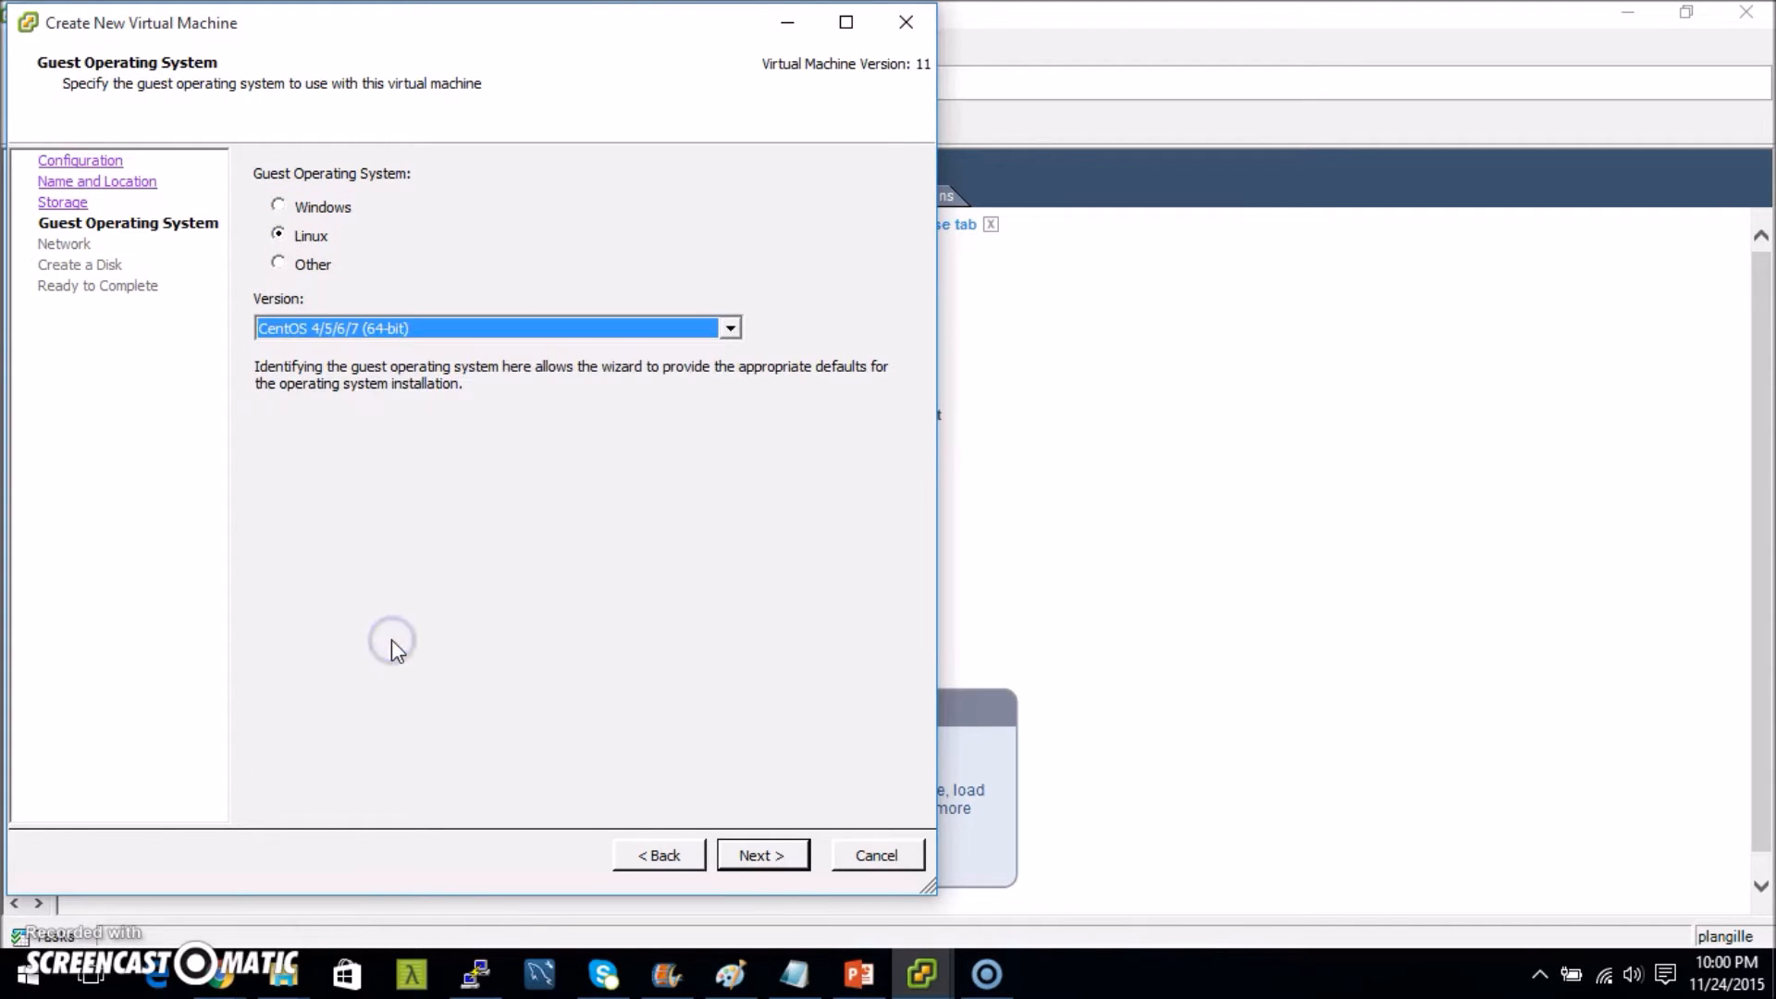
{"action": "left_click", "coordinate": [761, 849]}
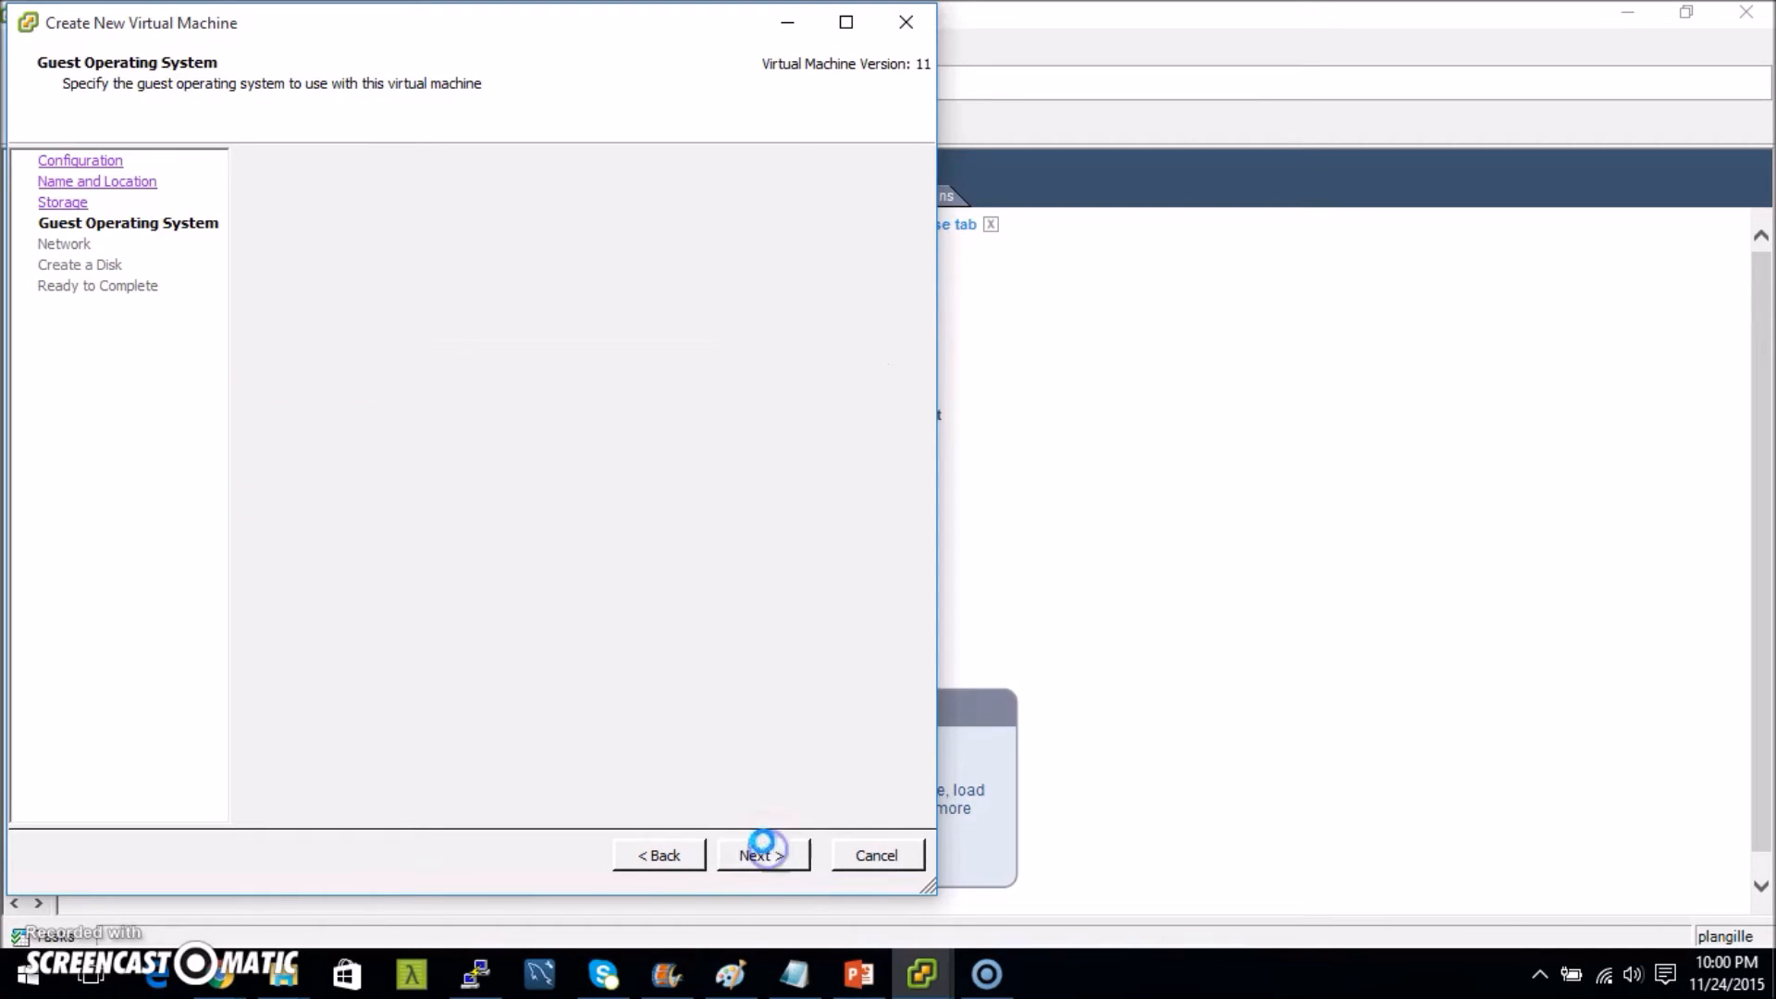
Connect NIC 1 to the LAN network using the E1000 adapter
{"action": "left_click", "coordinate": [653, 298]}
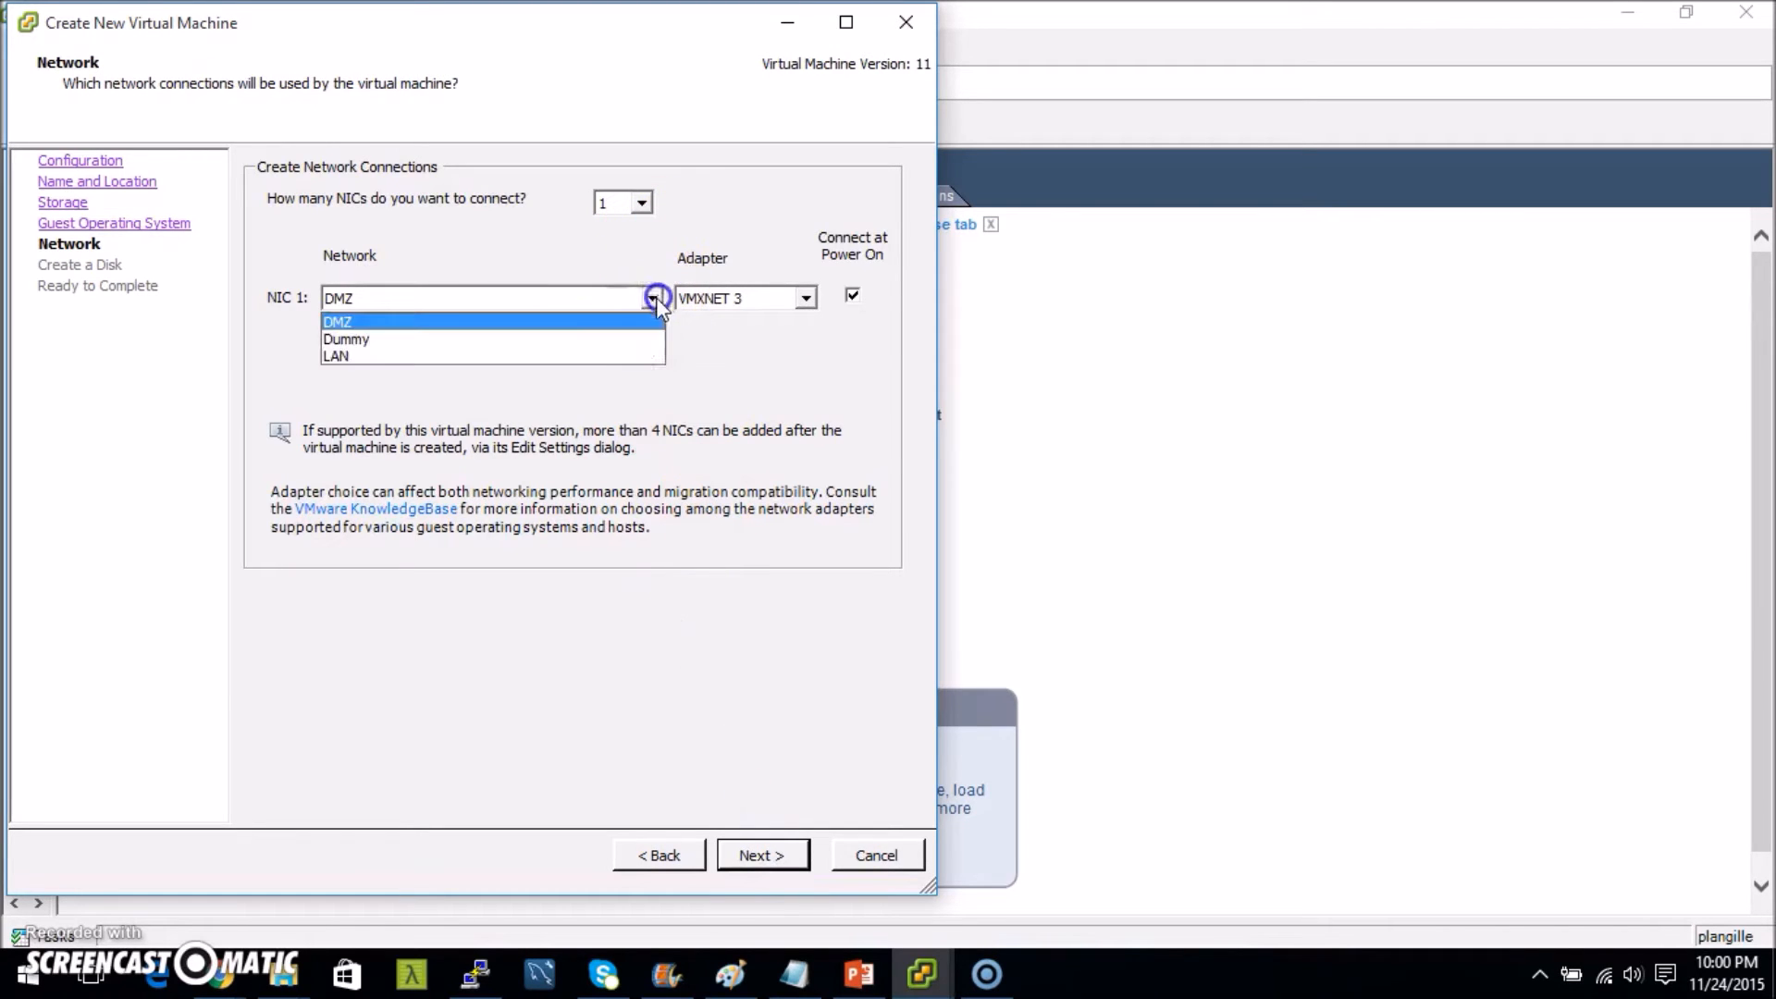
{"action": "left_click", "coordinate": [634, 354]}
{"action": "left_click", "coordinate": [807, 298]}
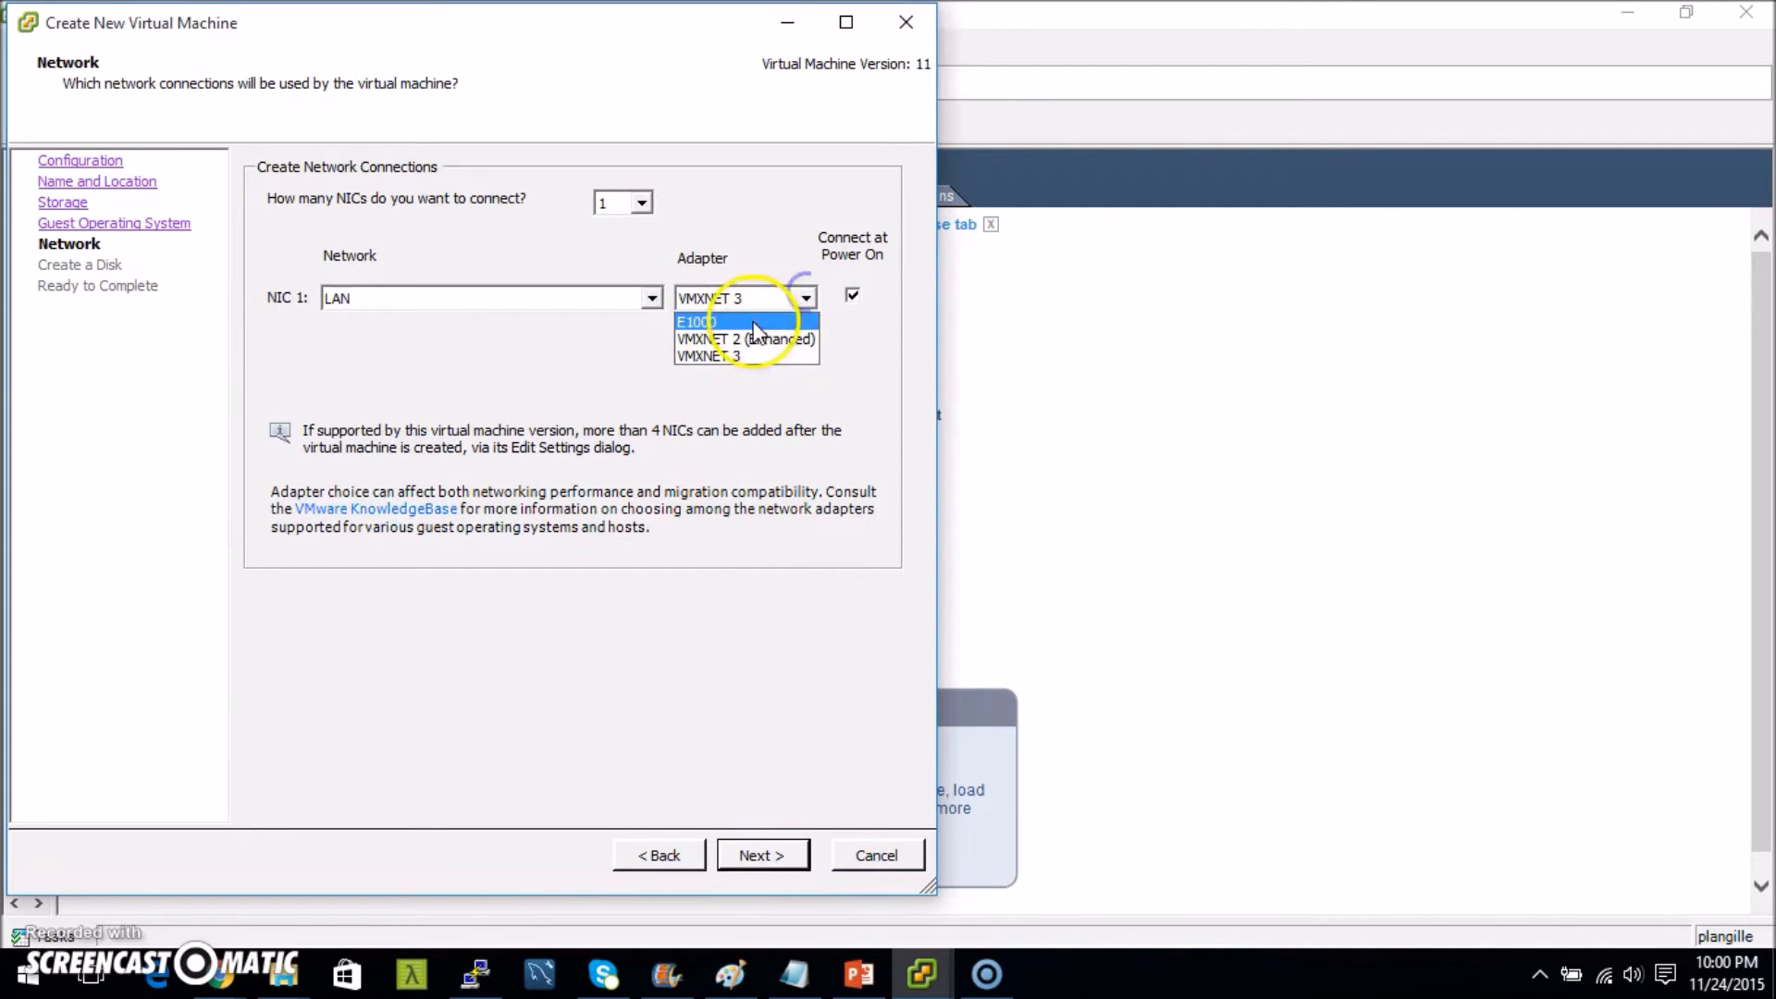
{"action": "left_click", "coordinate": [745, 335]}
{"action": "left_click", "coordinate": [780, 852]}
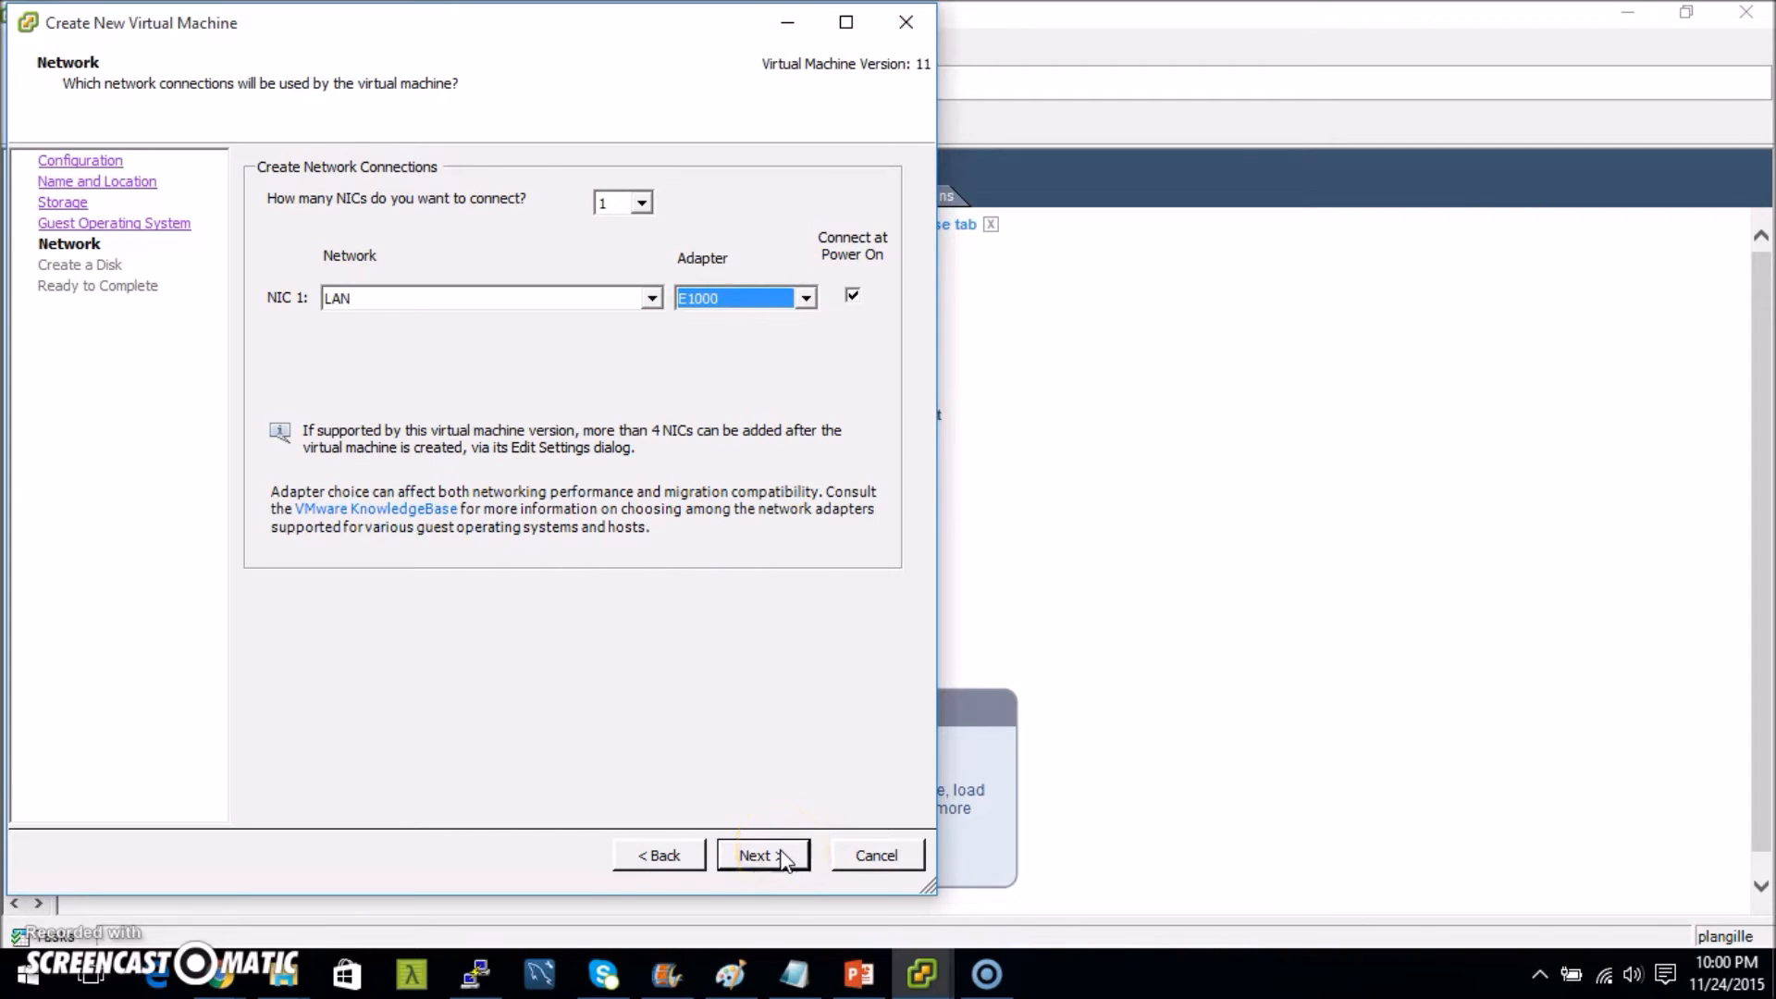
{"action": "left_click", "coordinate": [780, 854]}
Set the virtual disk size to 10 GB with Thick Provision Lazy Zeroed and finish creating the virtual machine
{"action": "double_click", "coordinate": [490, 253]}
{"action": "type", "text": "10"}
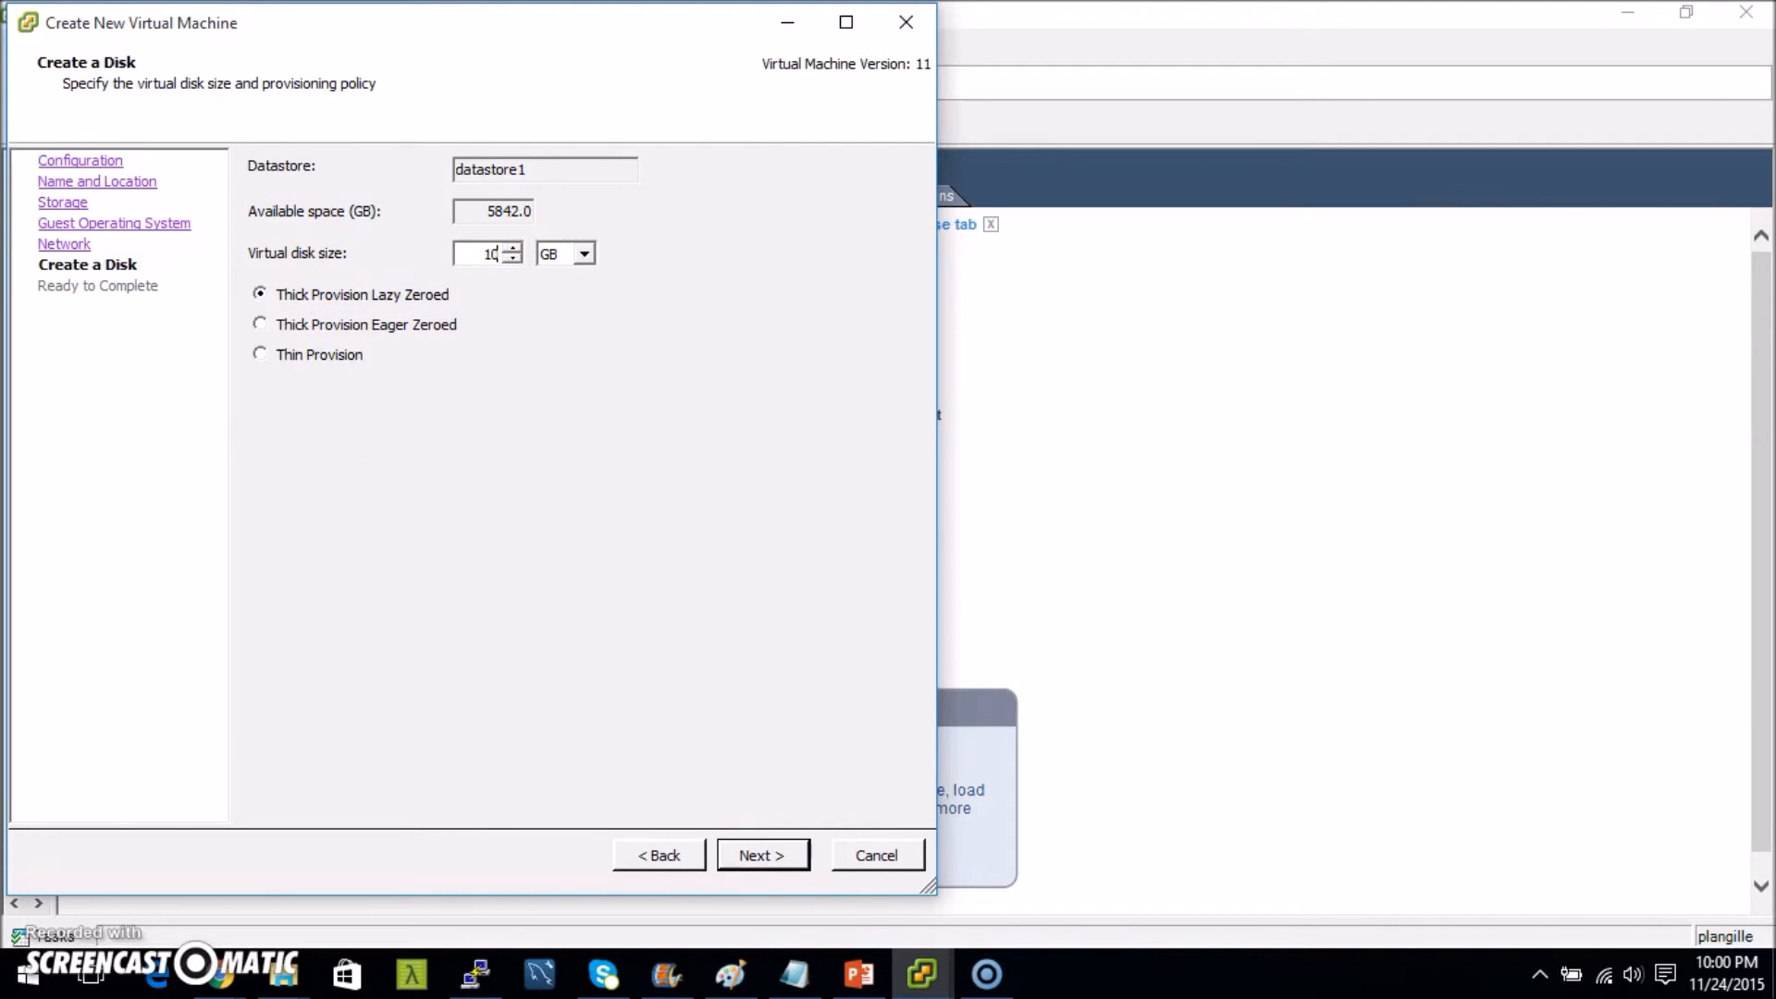
{"action": "left_click", "coordinate": [766, 851]}
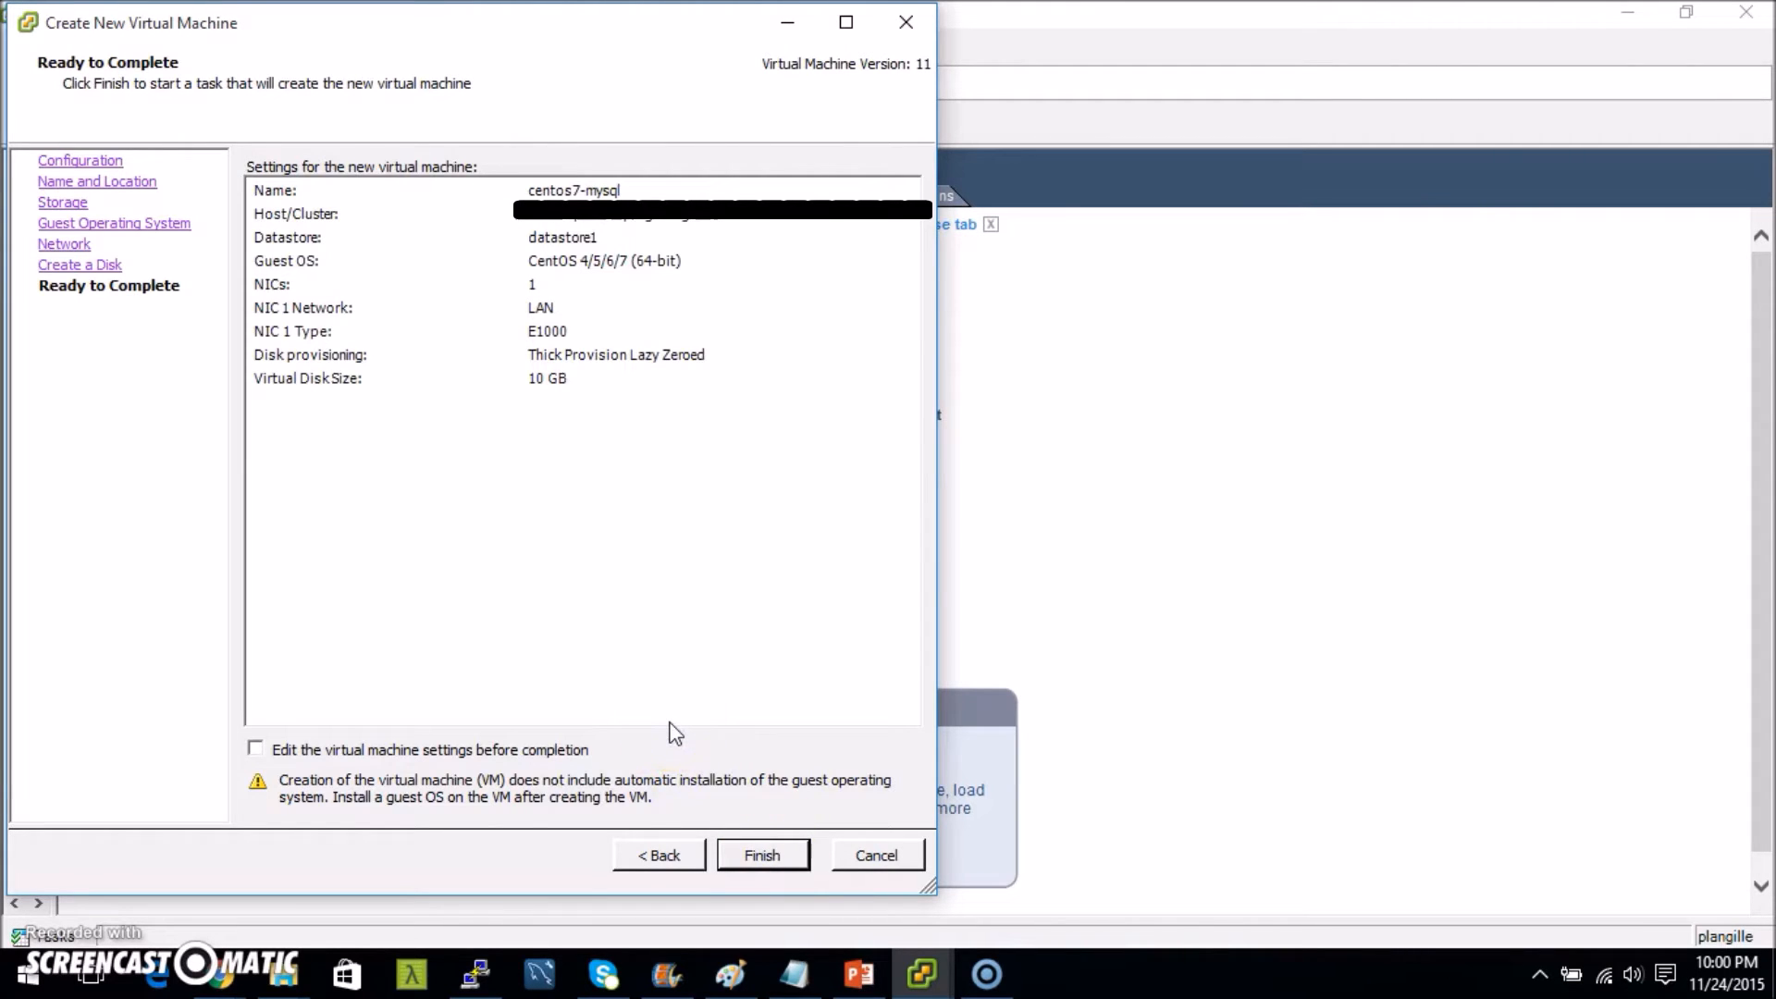
{"action": "left_click", "coordinate": [760, 853]}
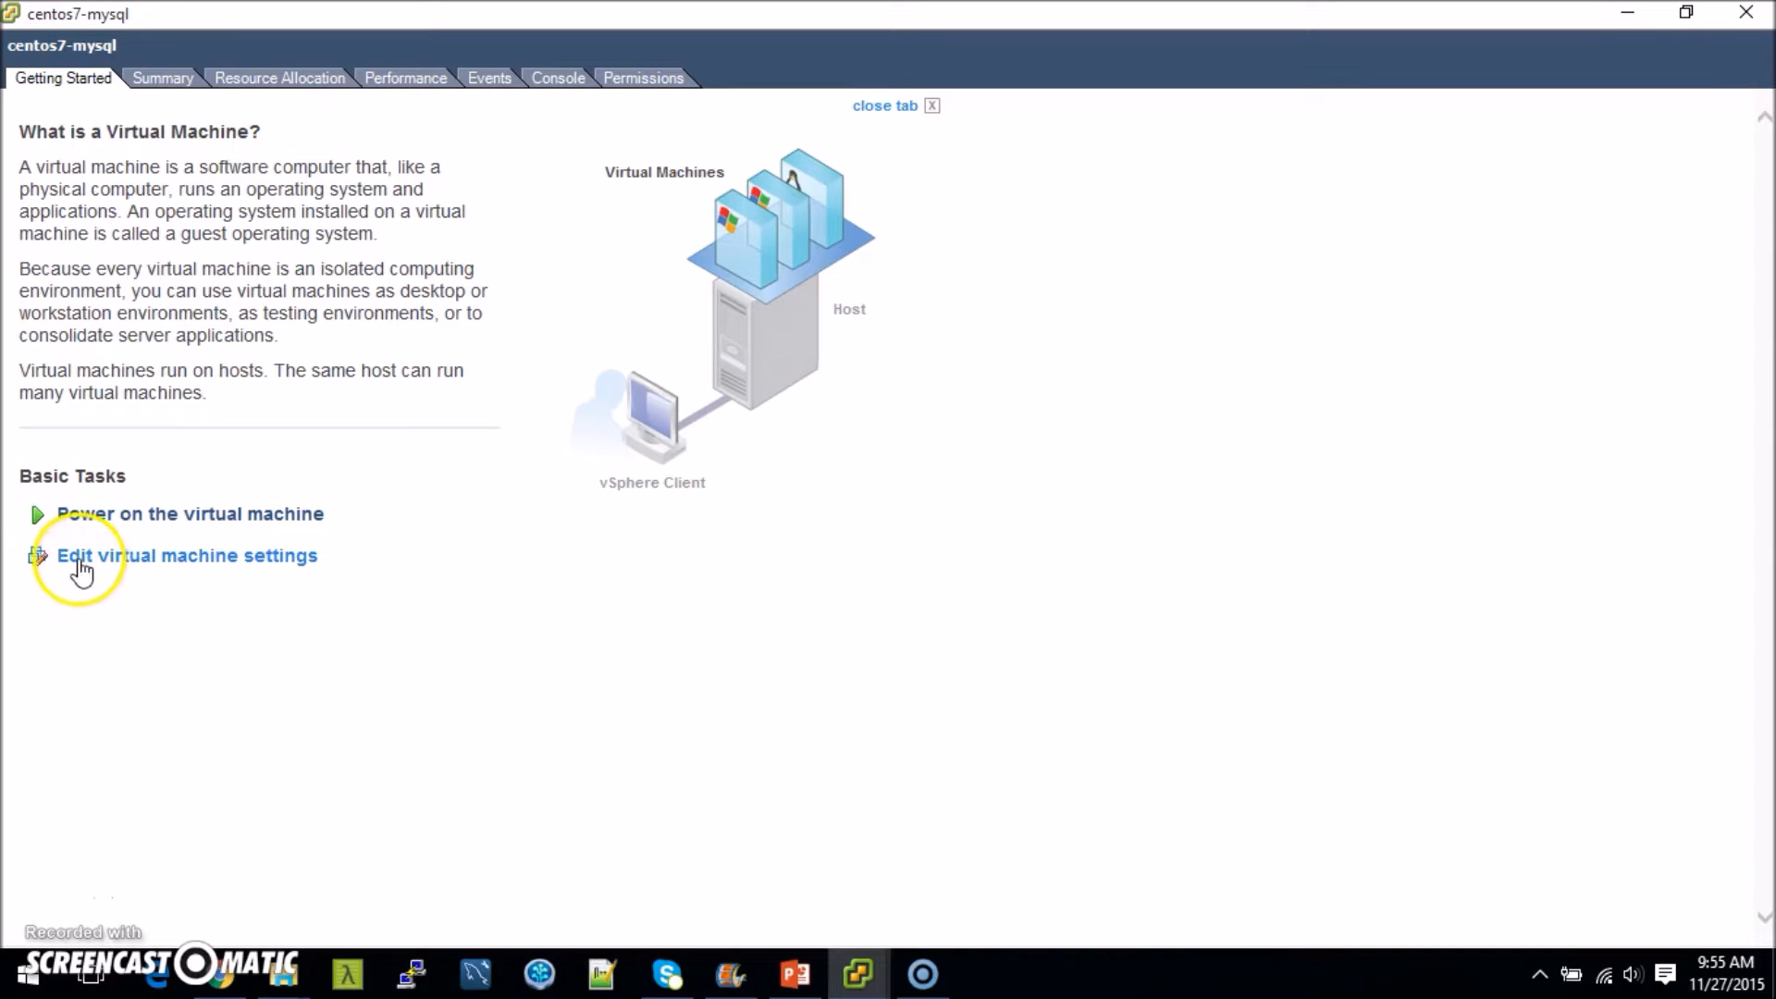
In the virtual machine's settings, connect CD/DVD drive 1 at power on and force BIOS setup at the next boot
{"action": "left_click", "coordinate": [81, 566]}
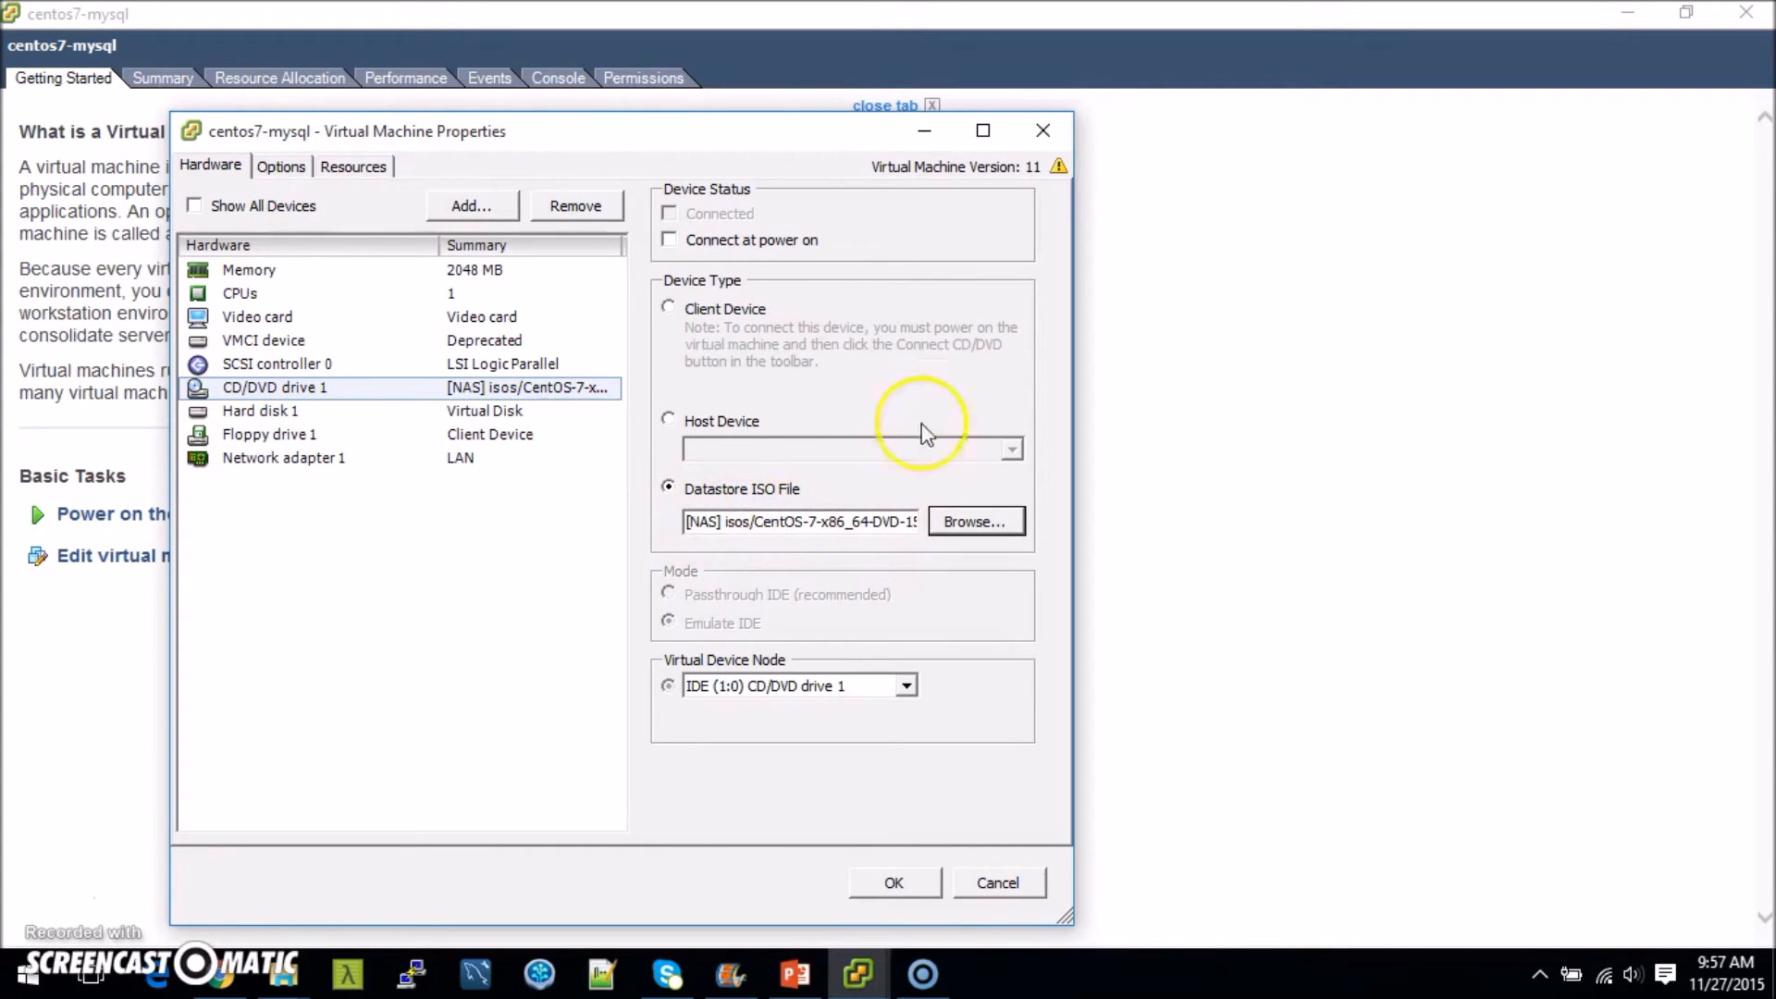
{"action": "left_click", "coordinate": [668, 241]}
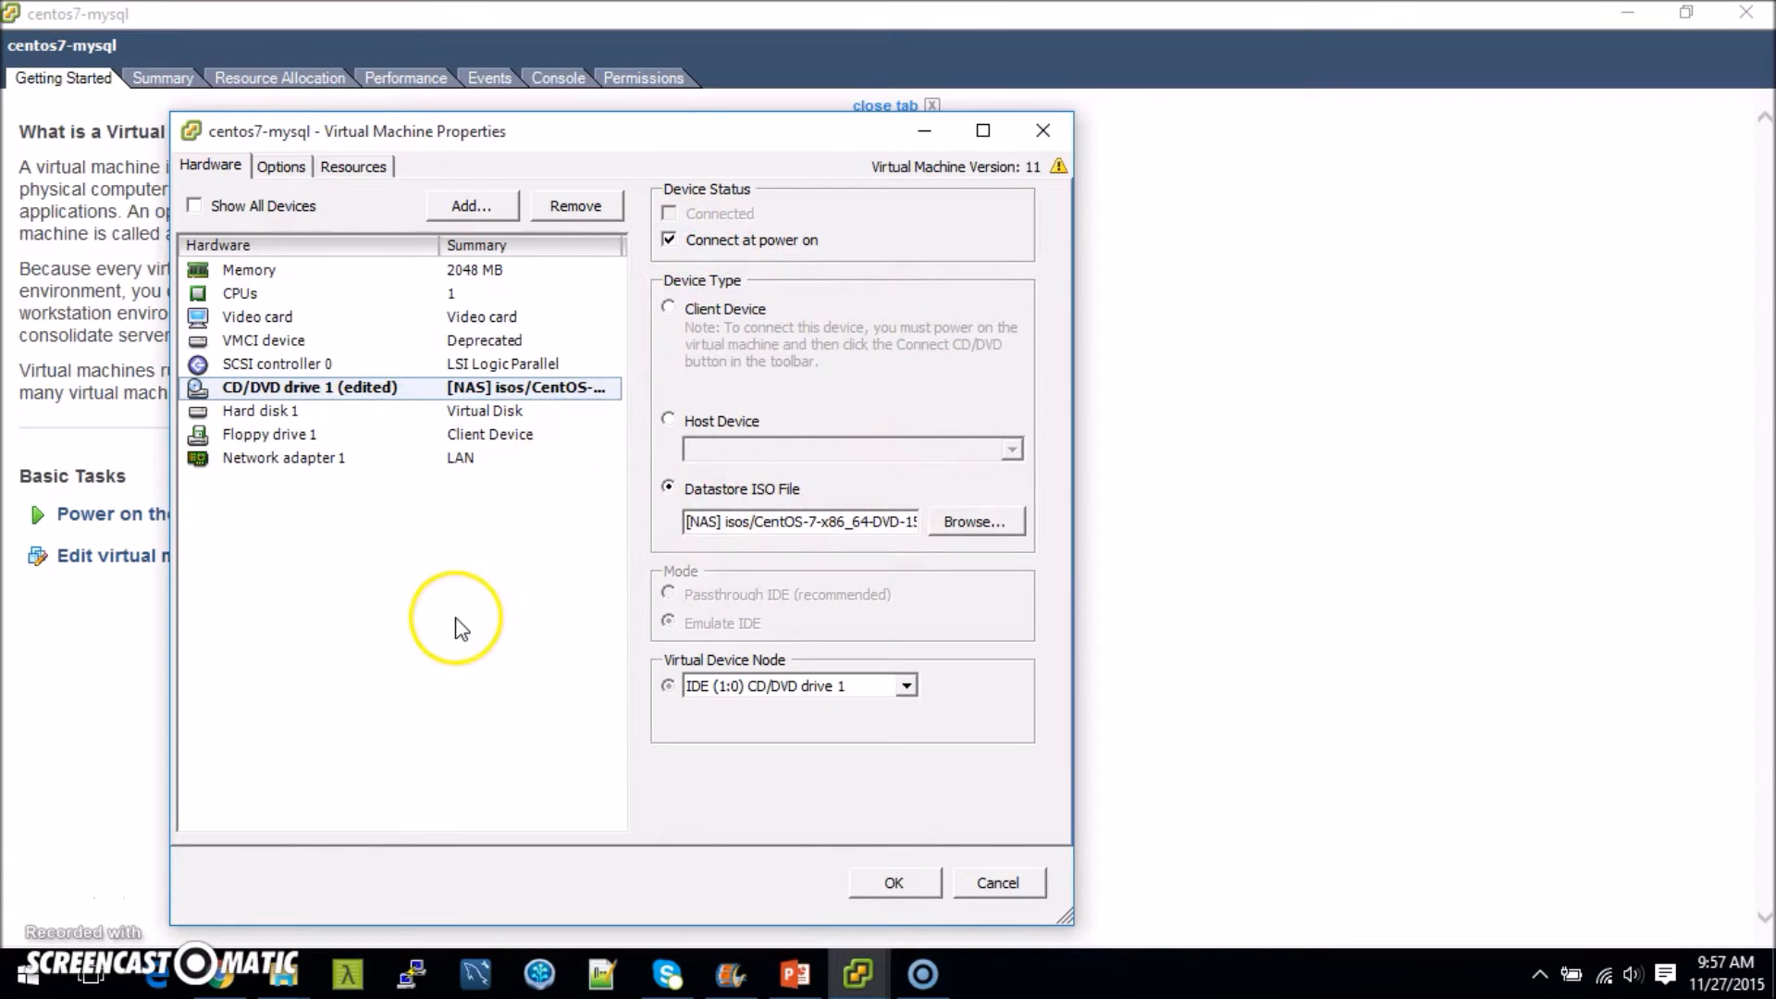
{"action": "left_click", "coordinate": [282, 167]}
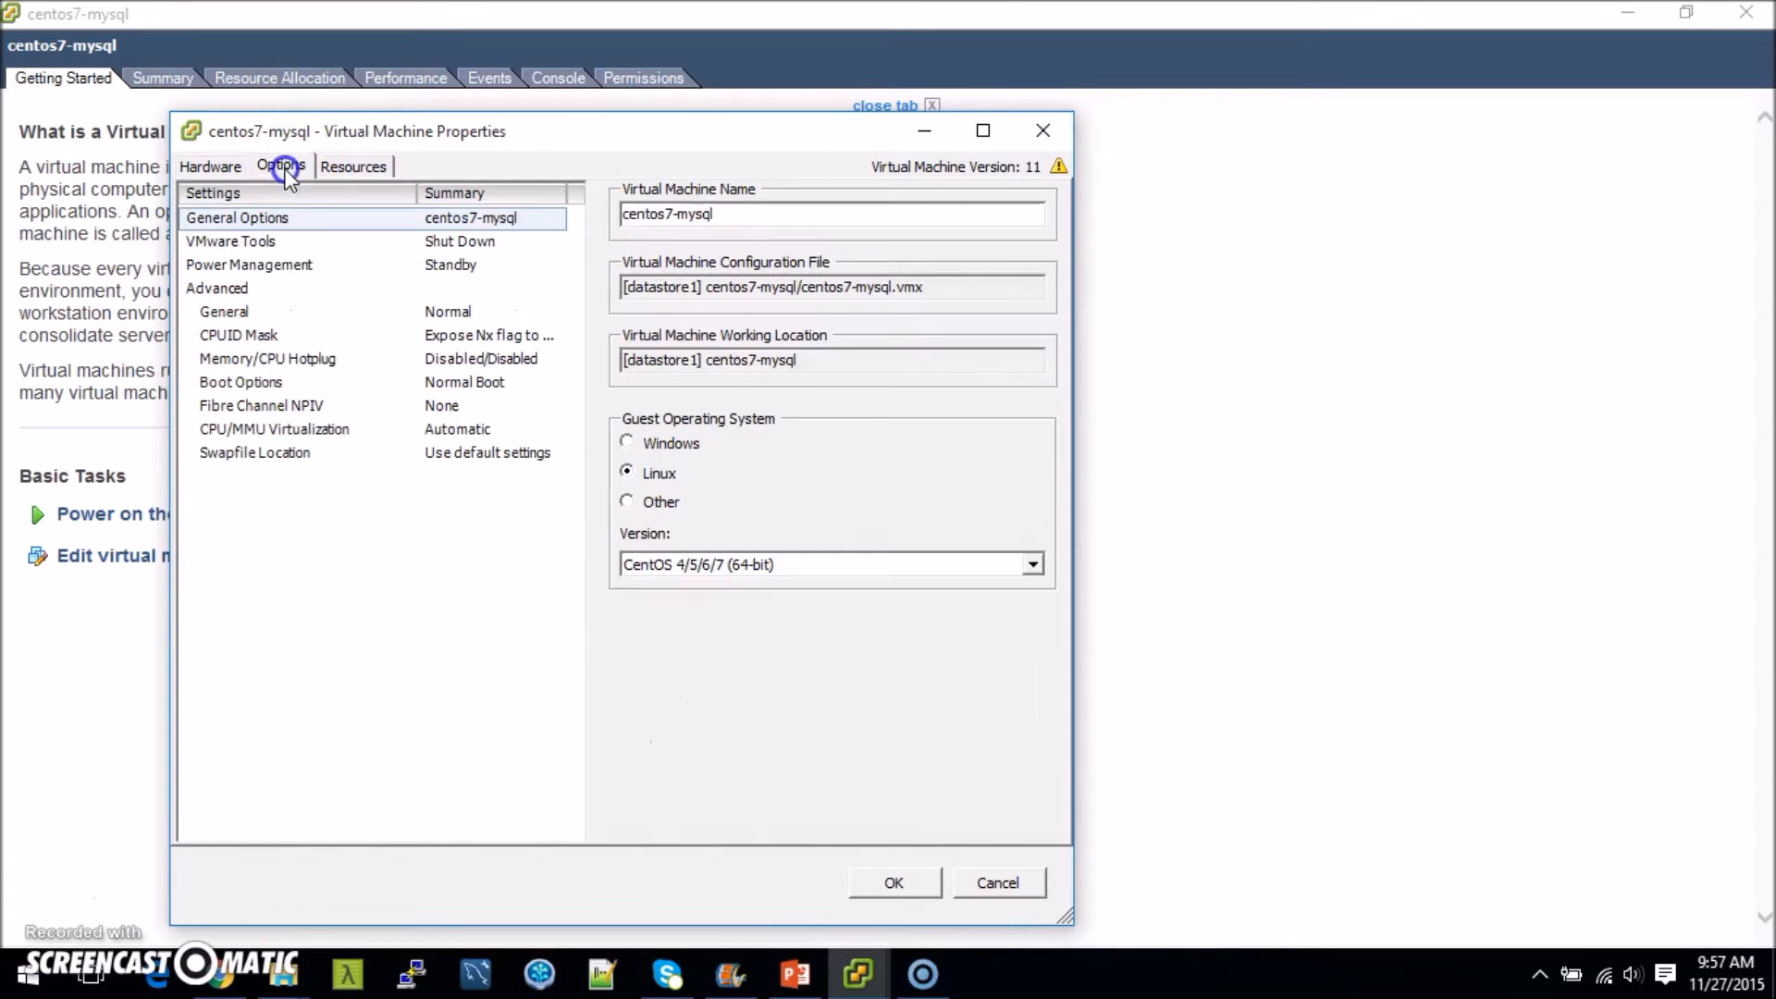
{"action": "left_click", "coordinate": [251, 389]}
{"action": "left_click", "coordinate": [629, 514]}
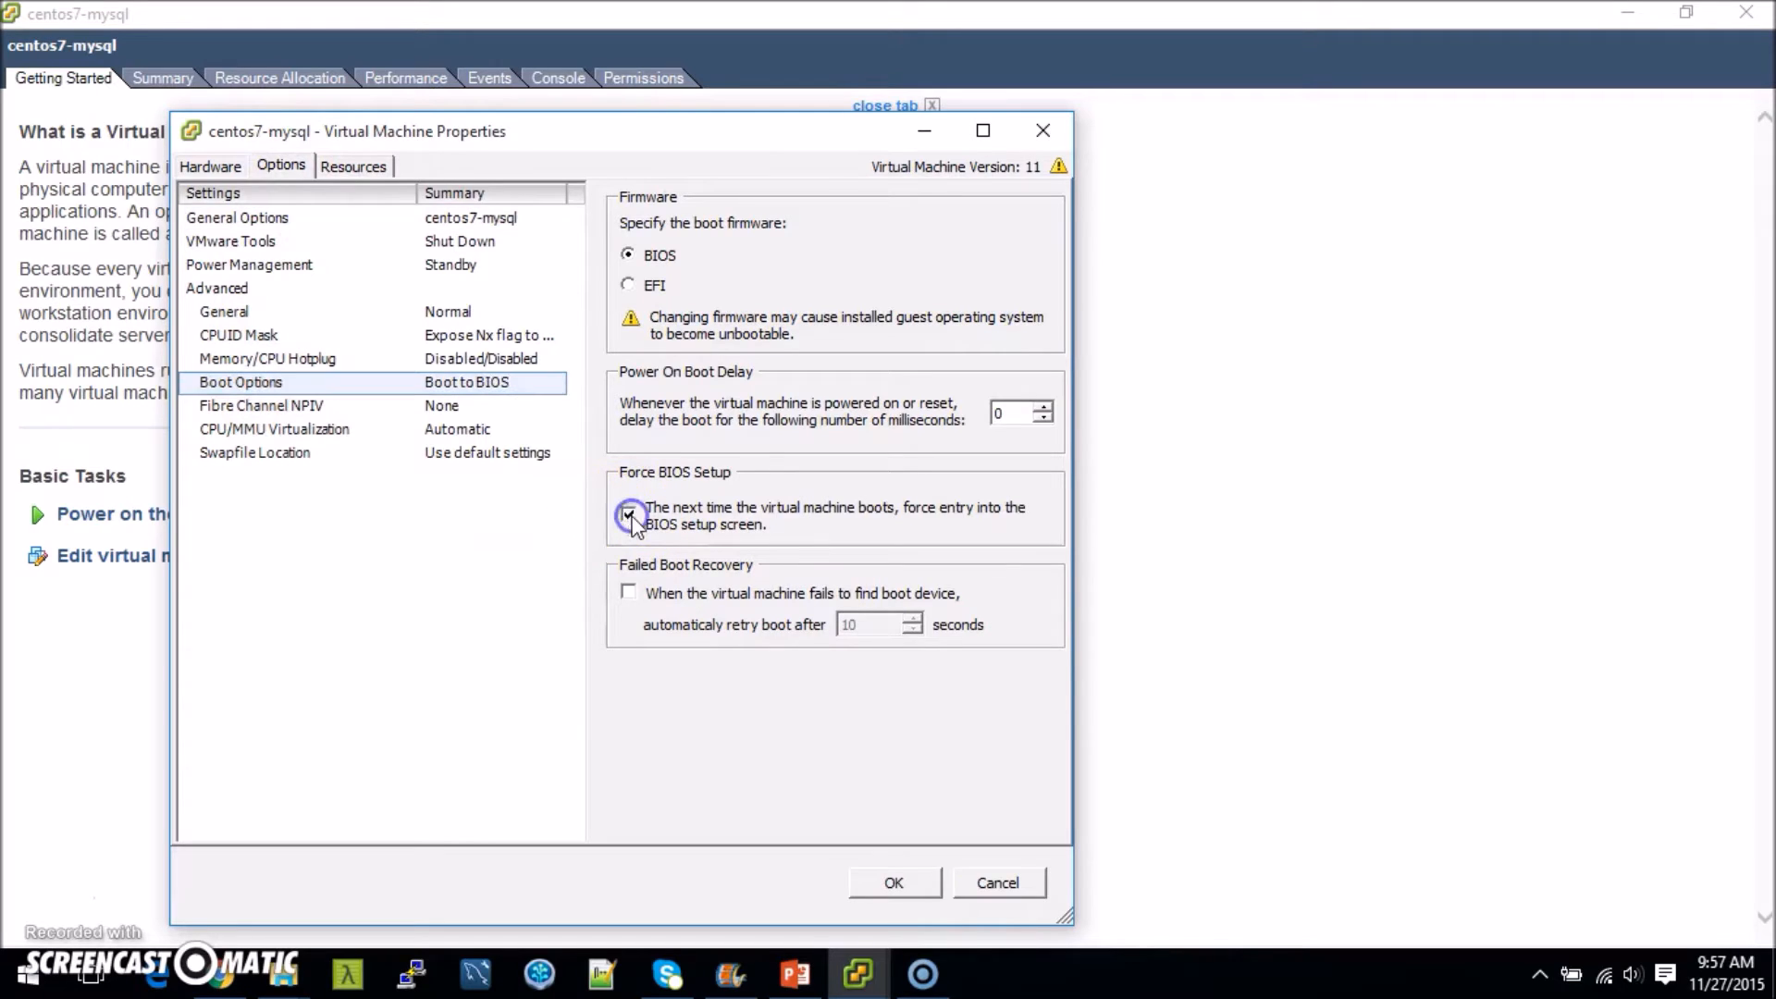
{"action": "left_click", "coordinate": [910, 887]}
{"action": "left_click", "coordinate": [894, 883]}
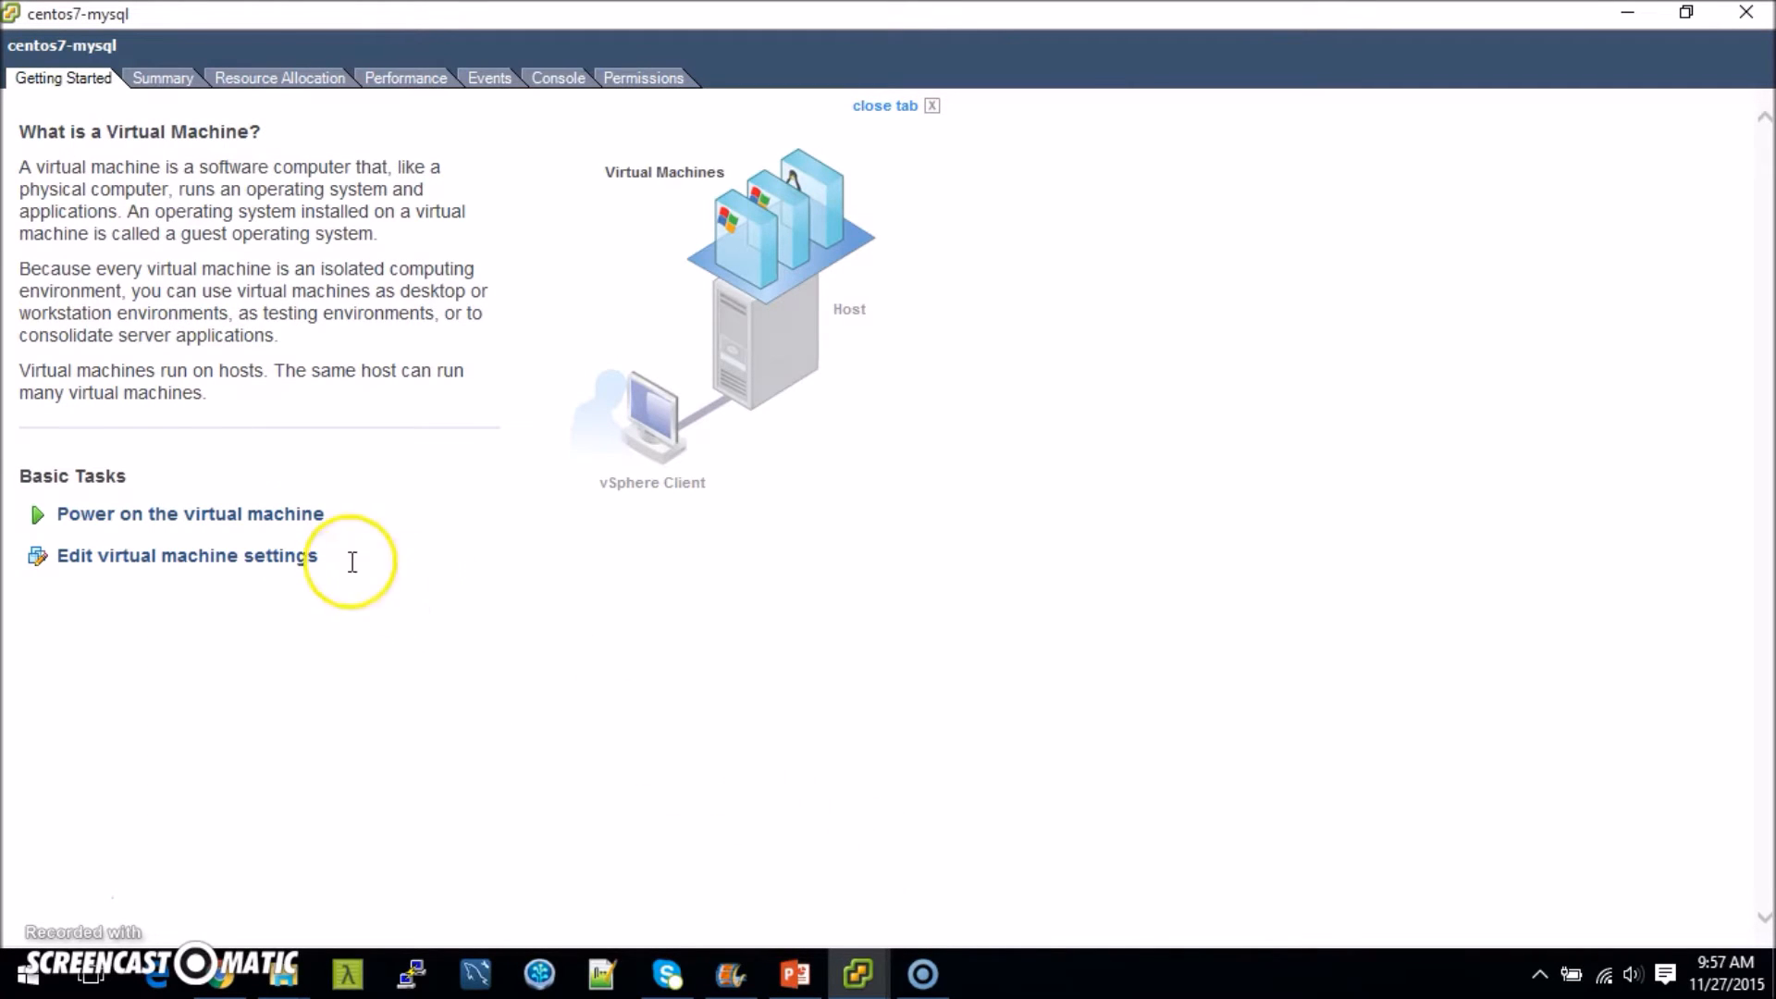
Power on the centos7-mysql virtual machine and bring up the BIOS Boot settings in its console
{"action": "left_click", "coordinate": [179, 520]}
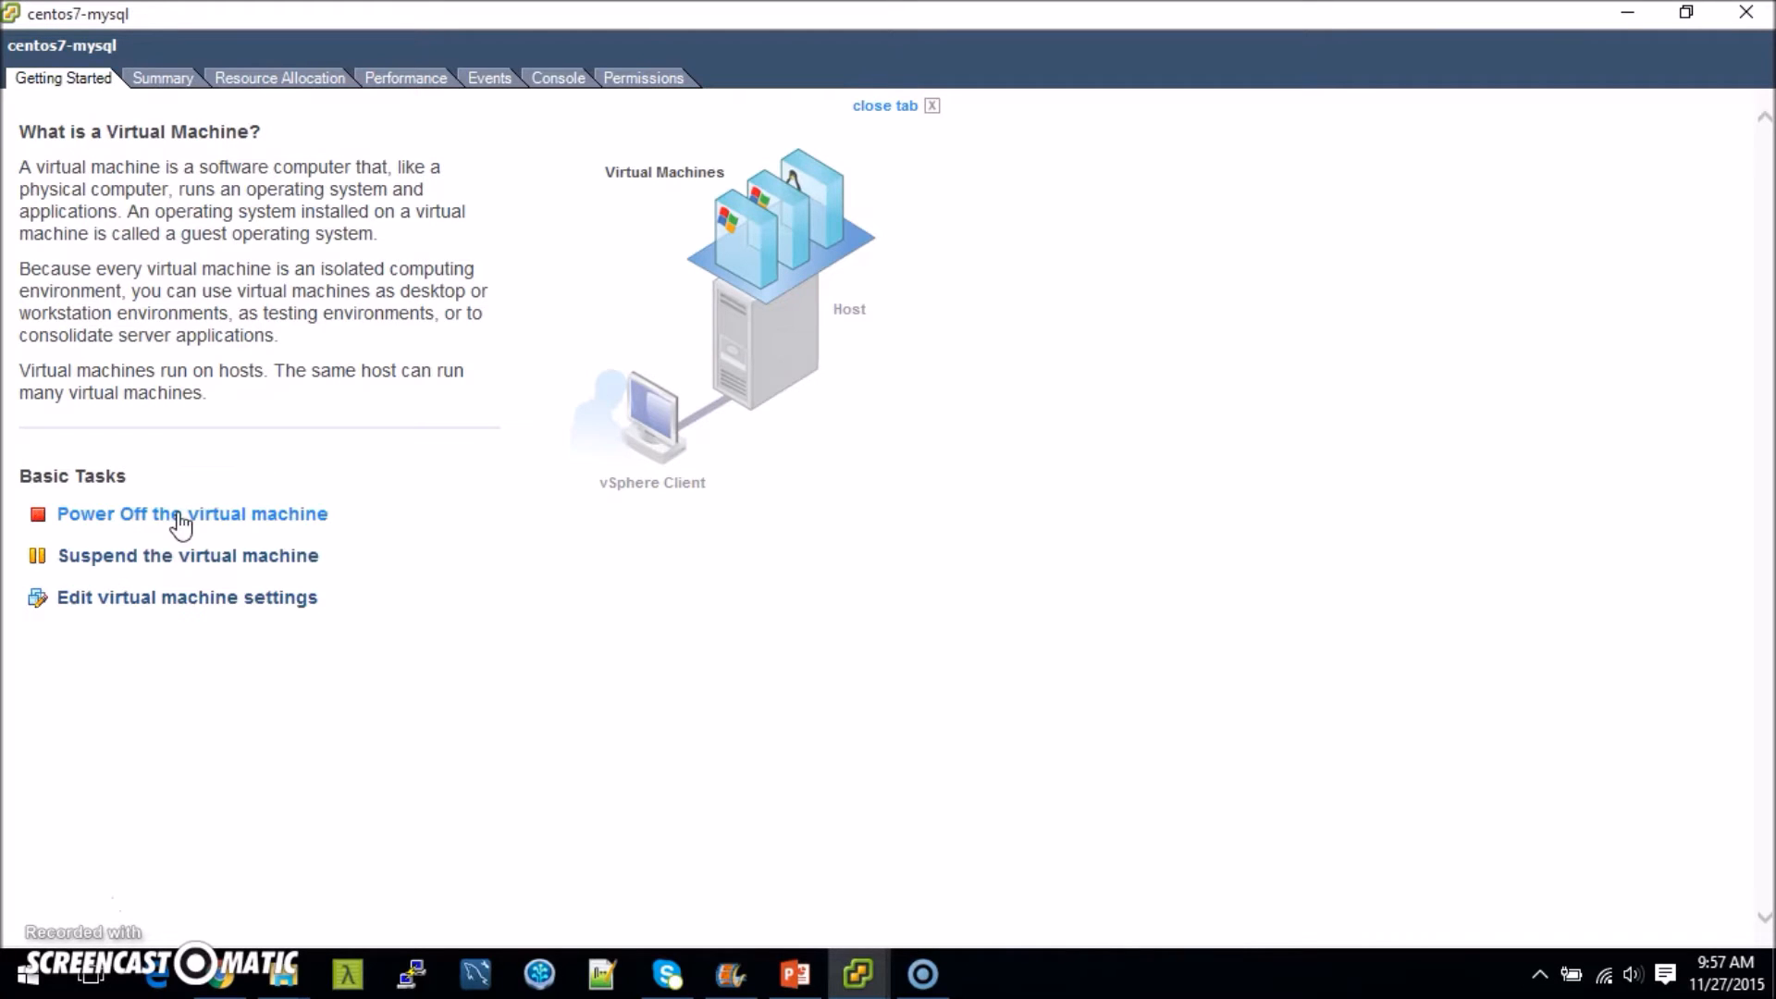
{"action": "left_click", "coordinate": [558, 77]}
{"action": "key", "text": "Right"}
{"action": "key", "text": "Right"}
{"action": "key", "text": "Right"}
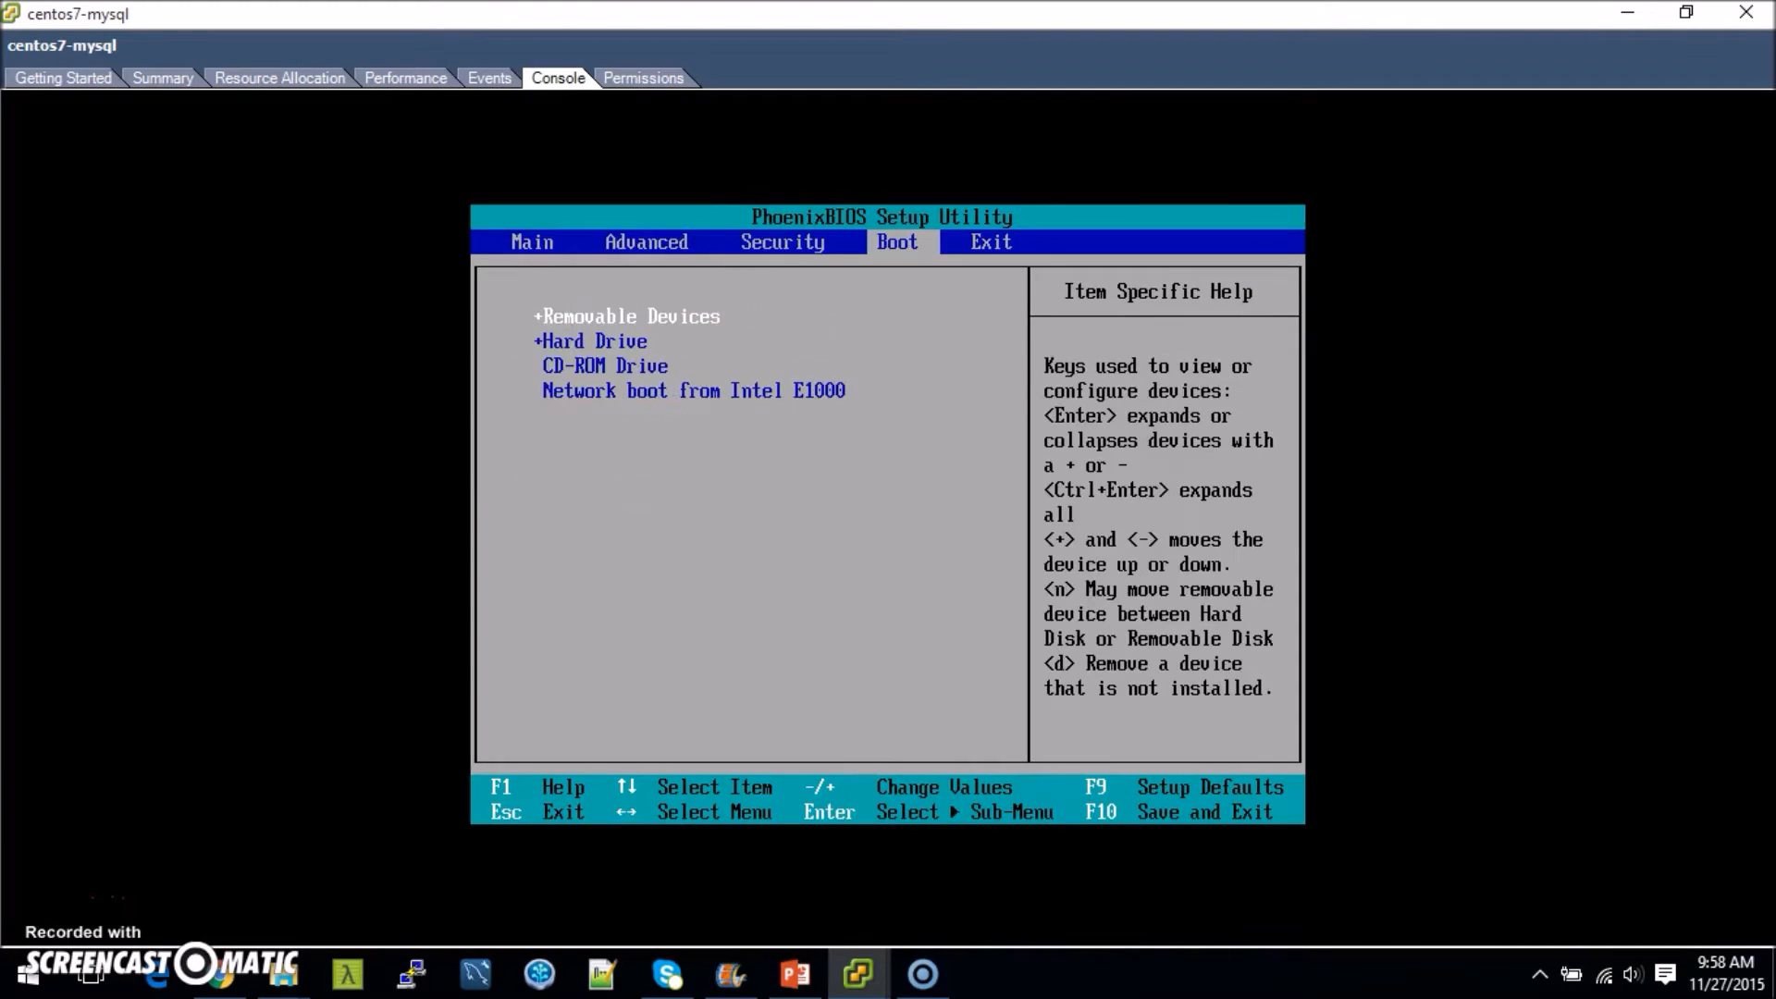
Move CD-ROM Drive to first place in the boot order, then save the BIOS configuration and exit
{"action": "key", "text": "Down"}
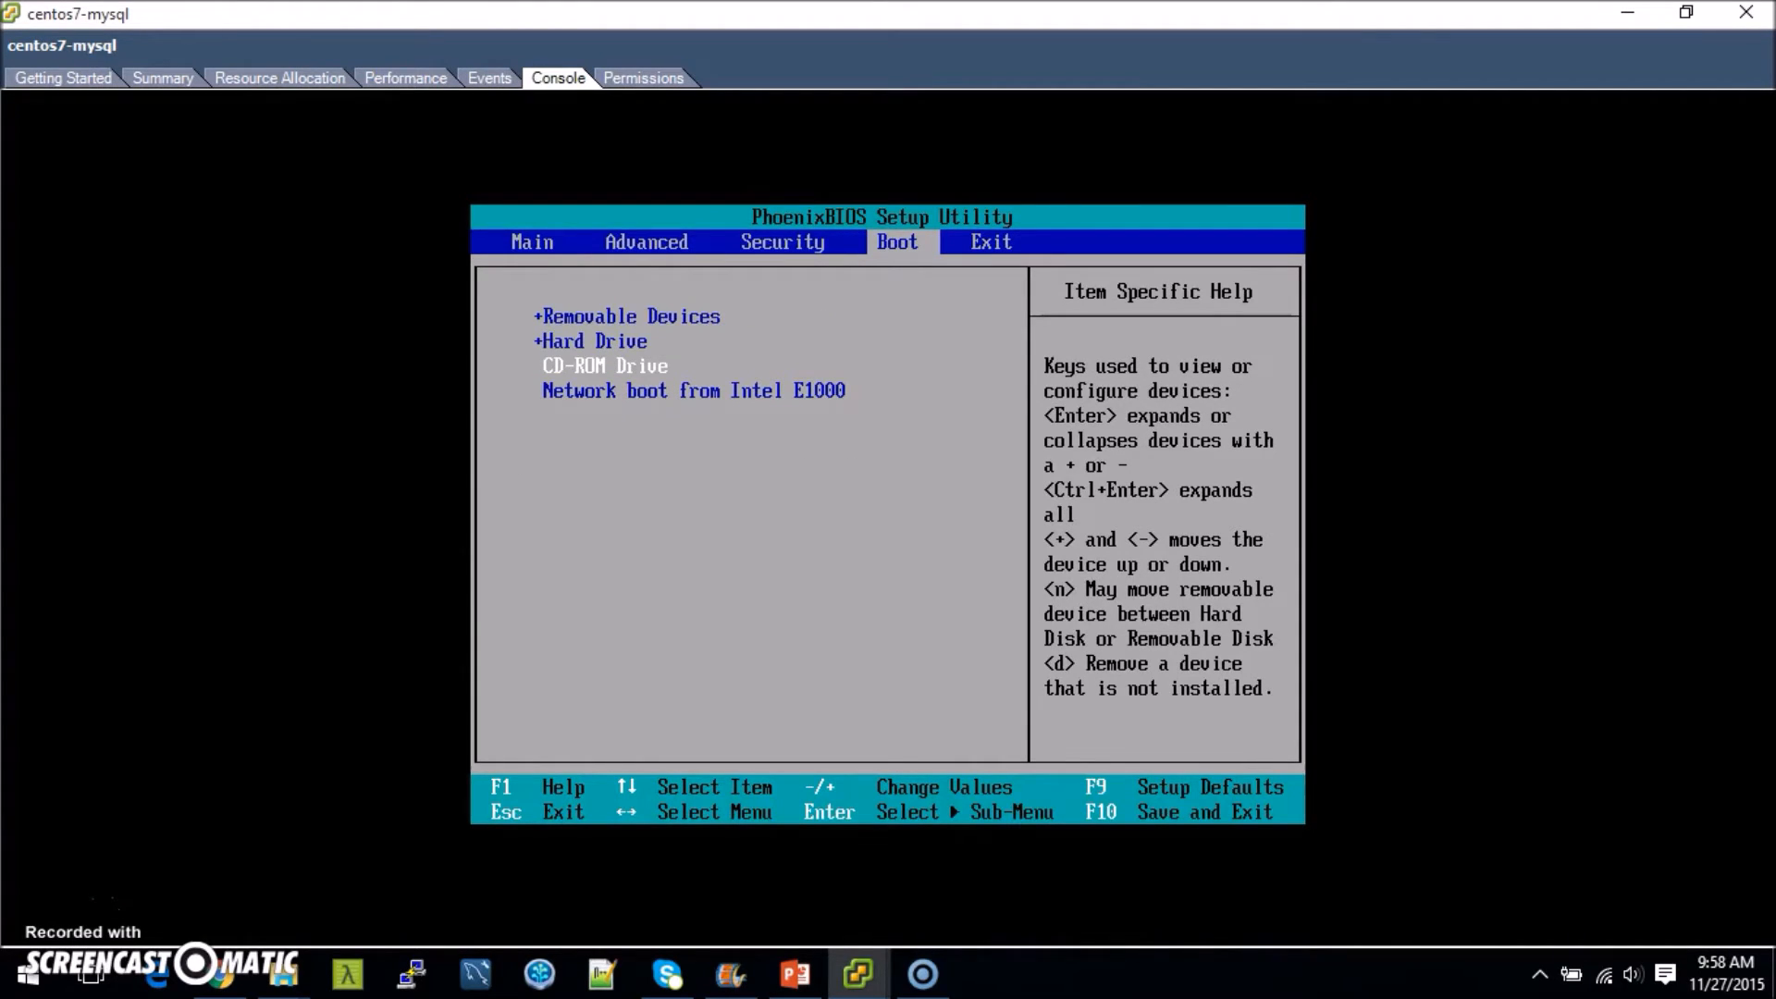
{"action": "key", "text": "plus"}
{"action": "key", "text": "plus"}
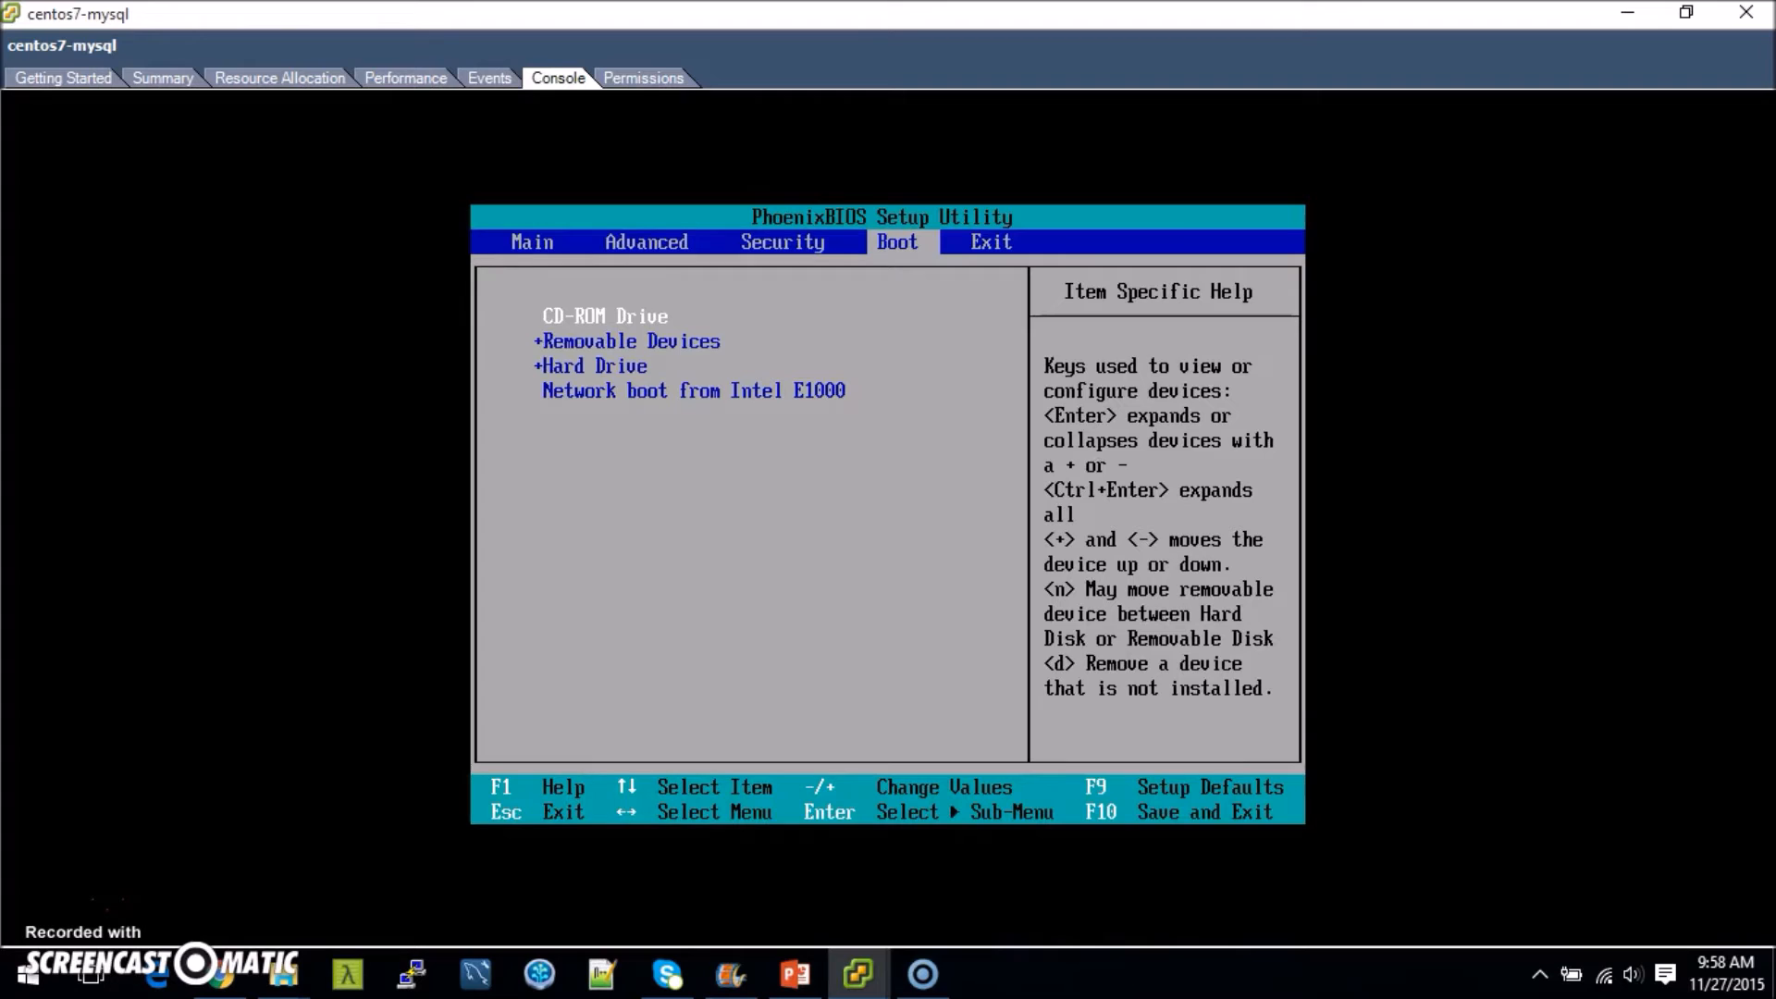
{"action": "key", "text": "F10"}
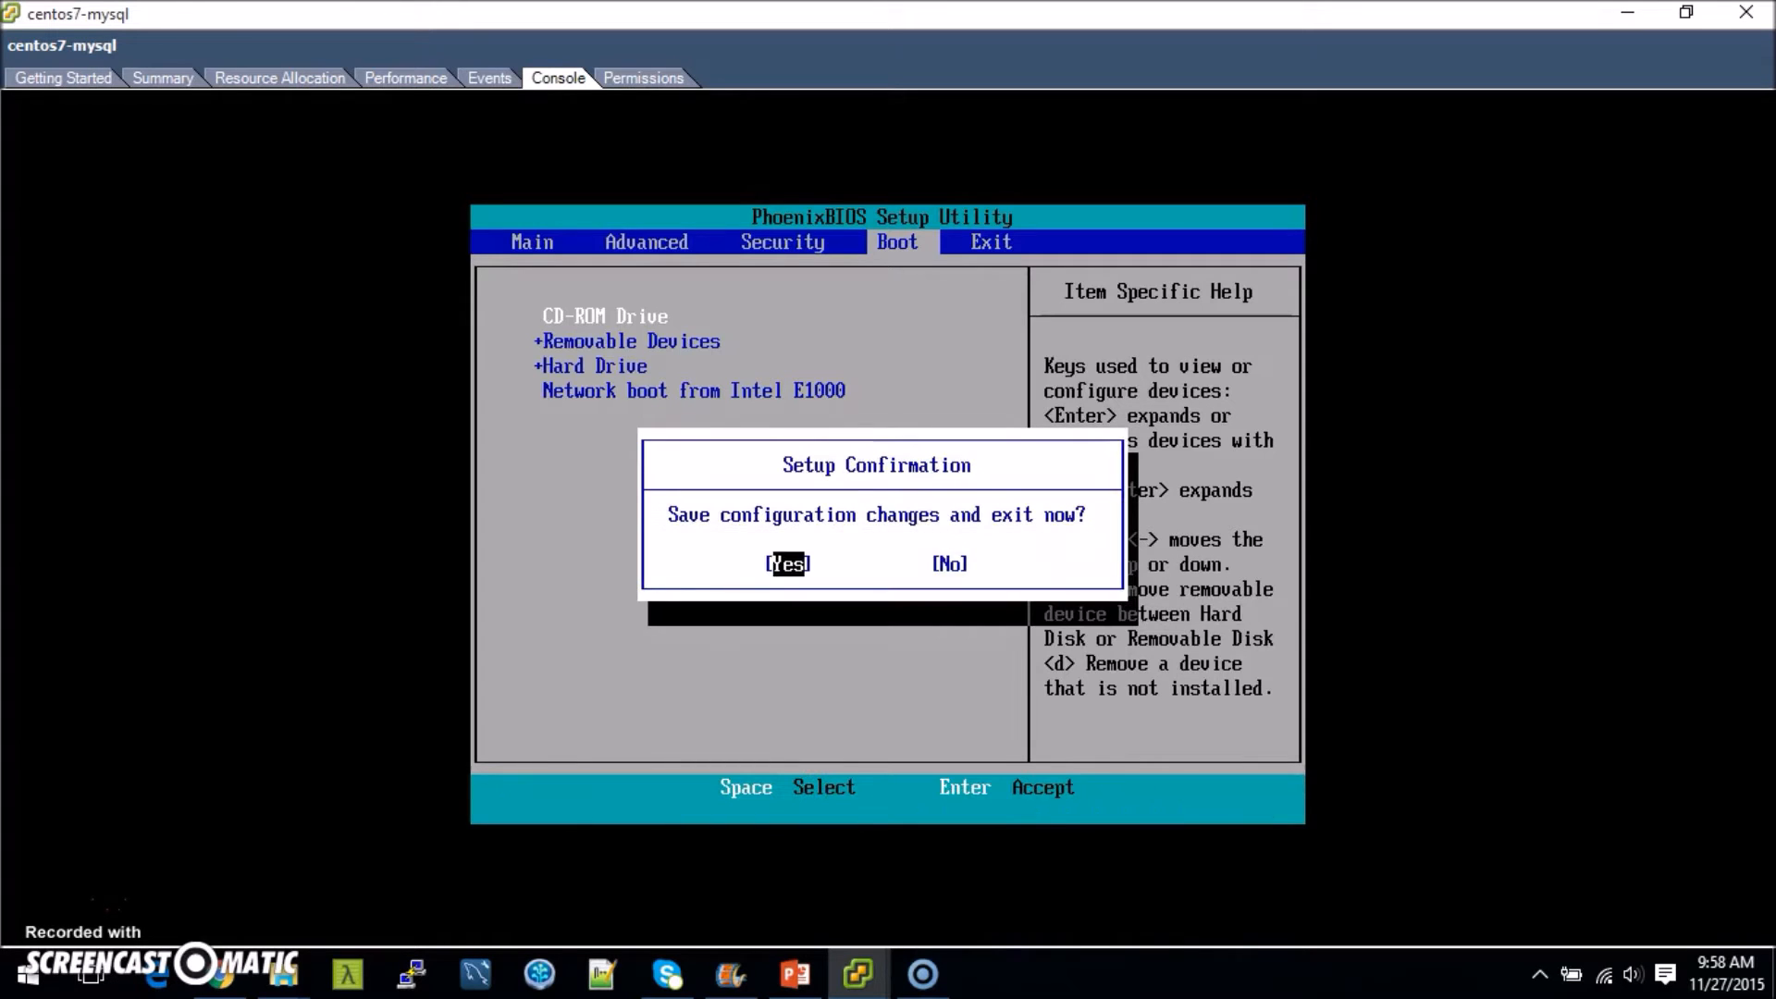
{"action": "key", "text": "Return"}
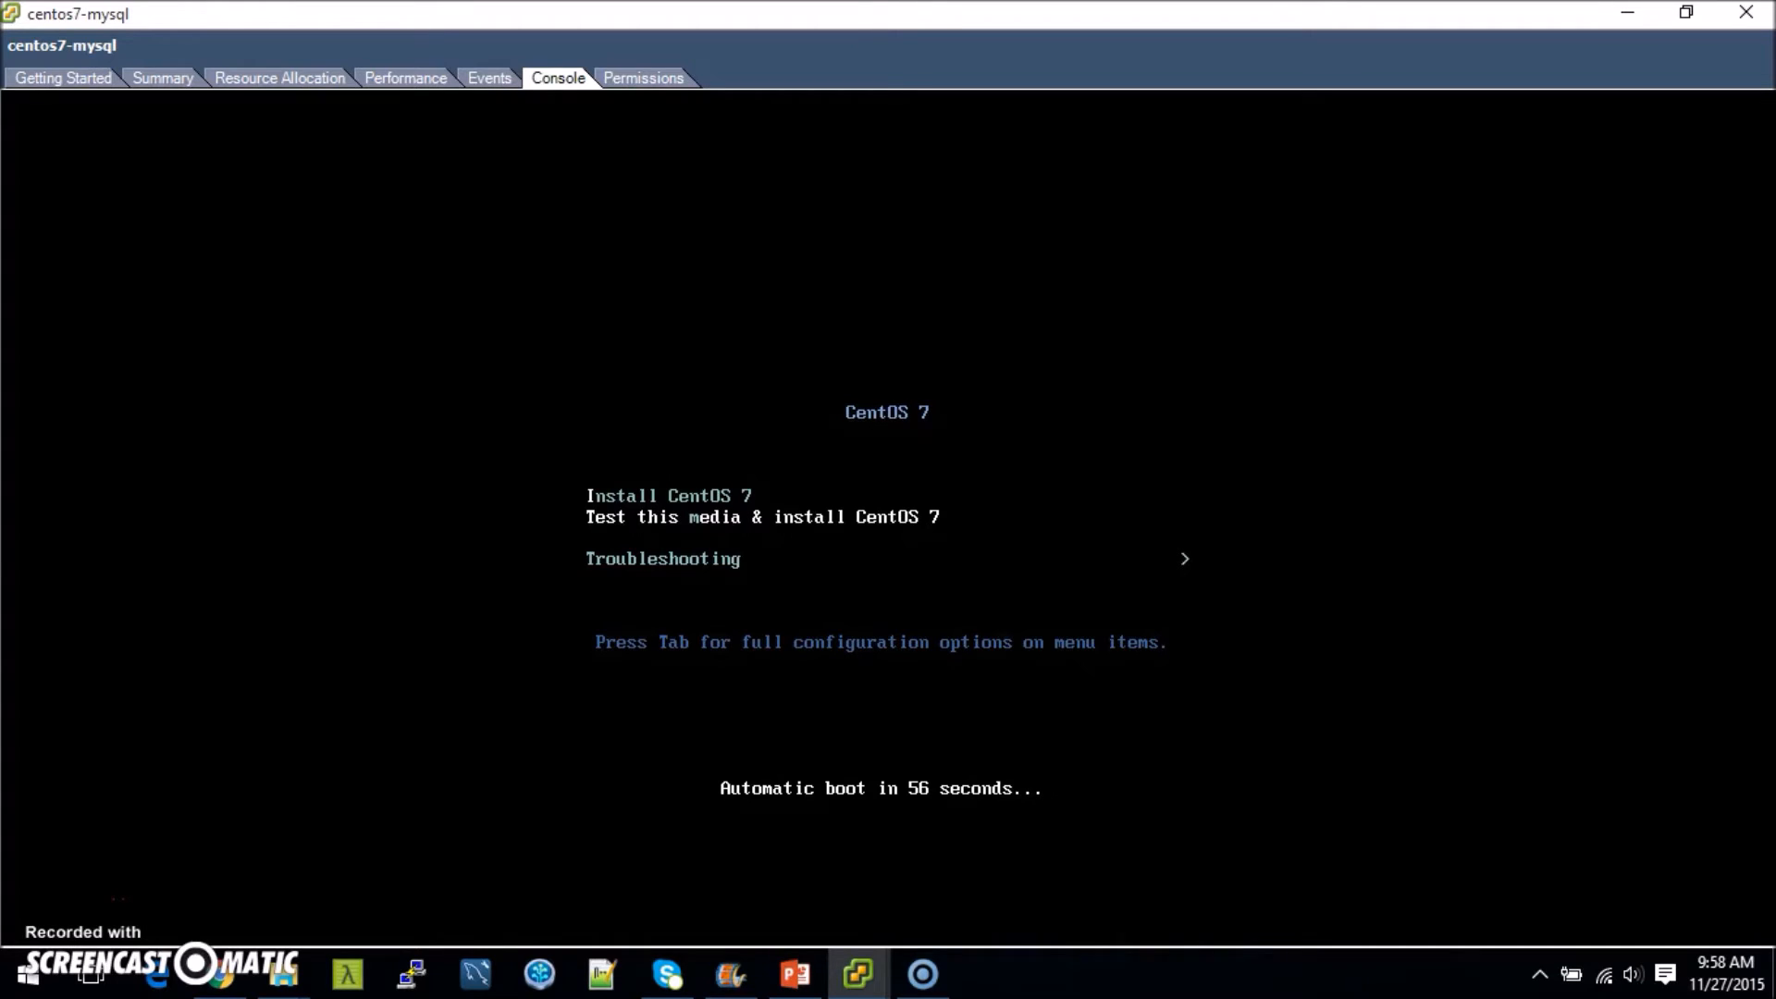
Start the Install CentOS 7 option from the boot menu and continue the installer in English (United States)
{"action": "key", "text": "Down"}
{"action": "key", "text": "Up"}
{"action": "key", "text": "Up"}
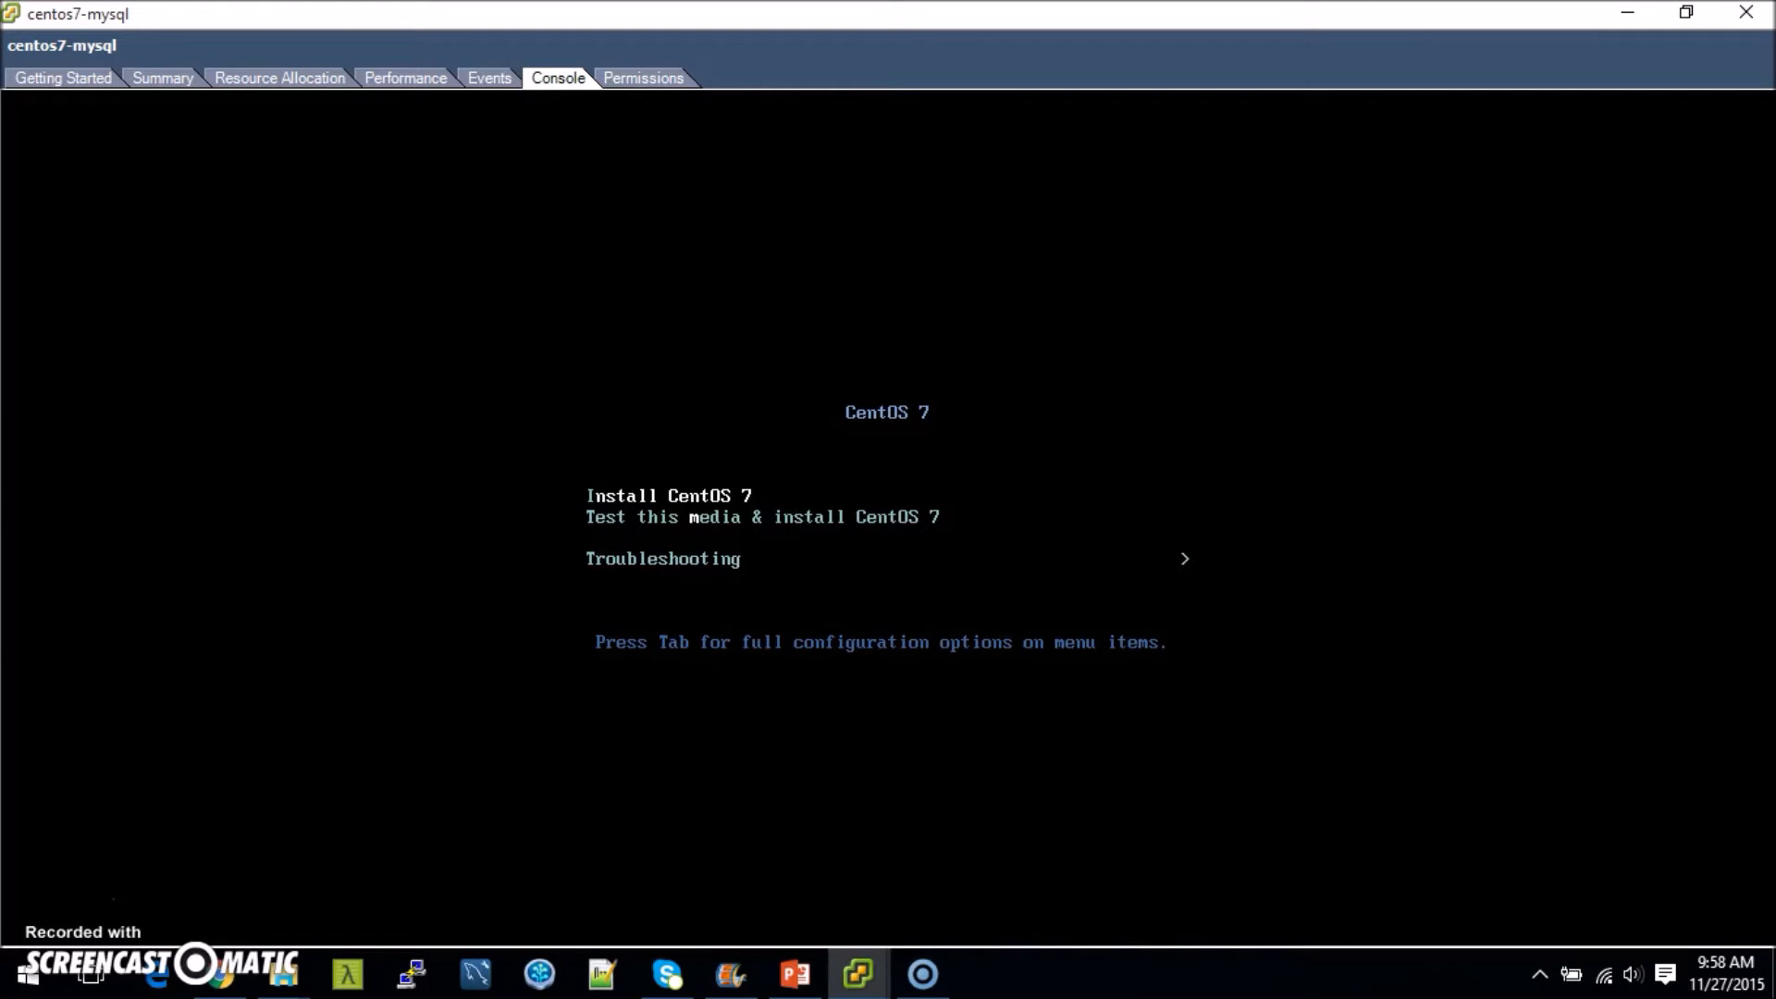
{"action": "key", "text": "Return"}
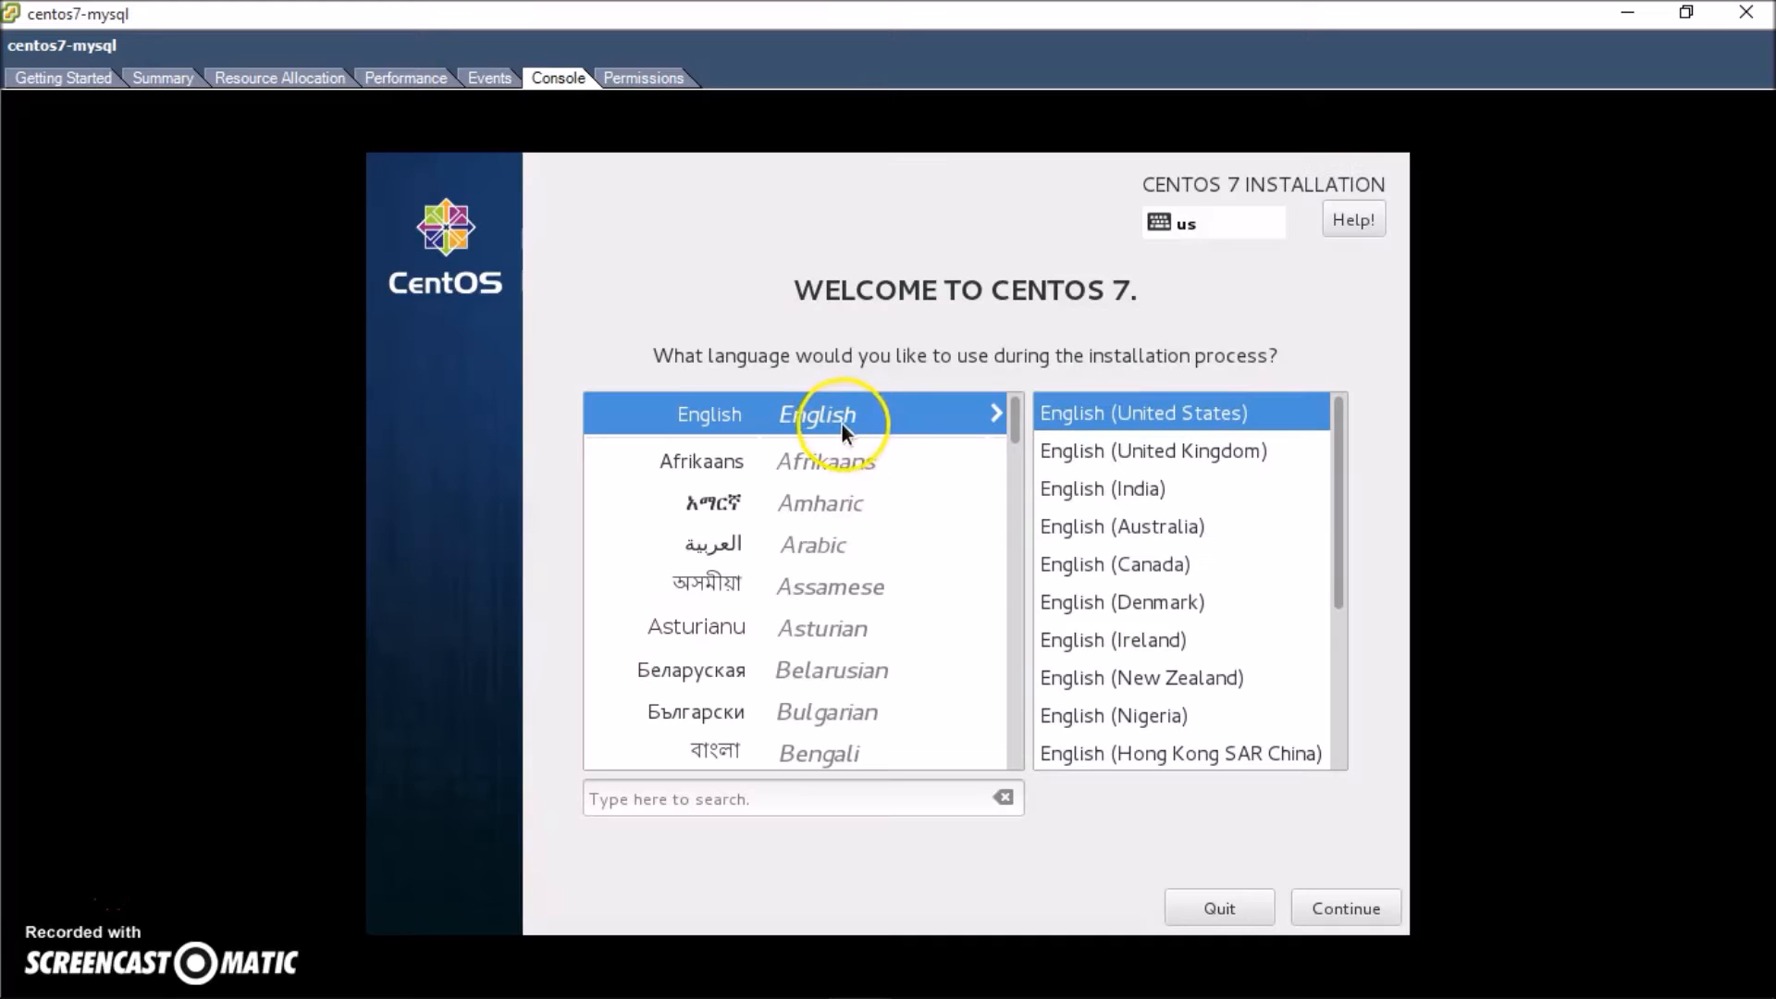
{"action": "left_click", "coordinate": [1344, 909]}
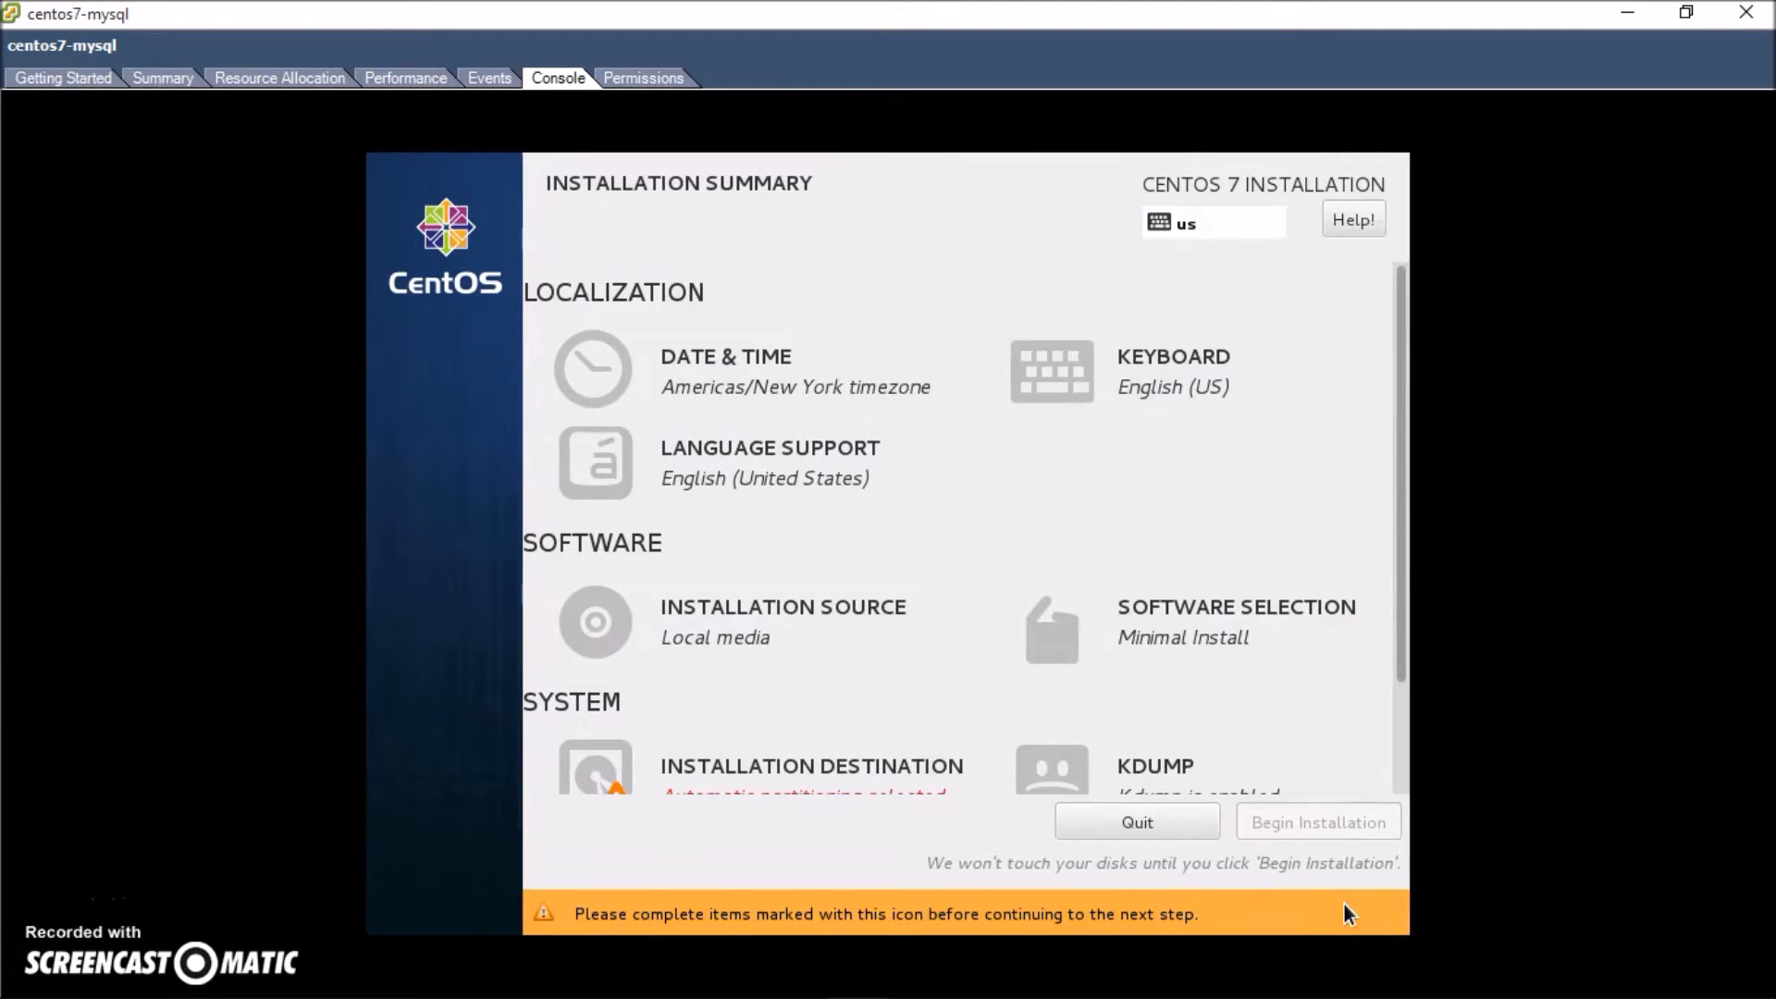
Set the installation's date and time location to region Americas, city Halifax
{"action": "left_click", "coordinate": [726, 368]}
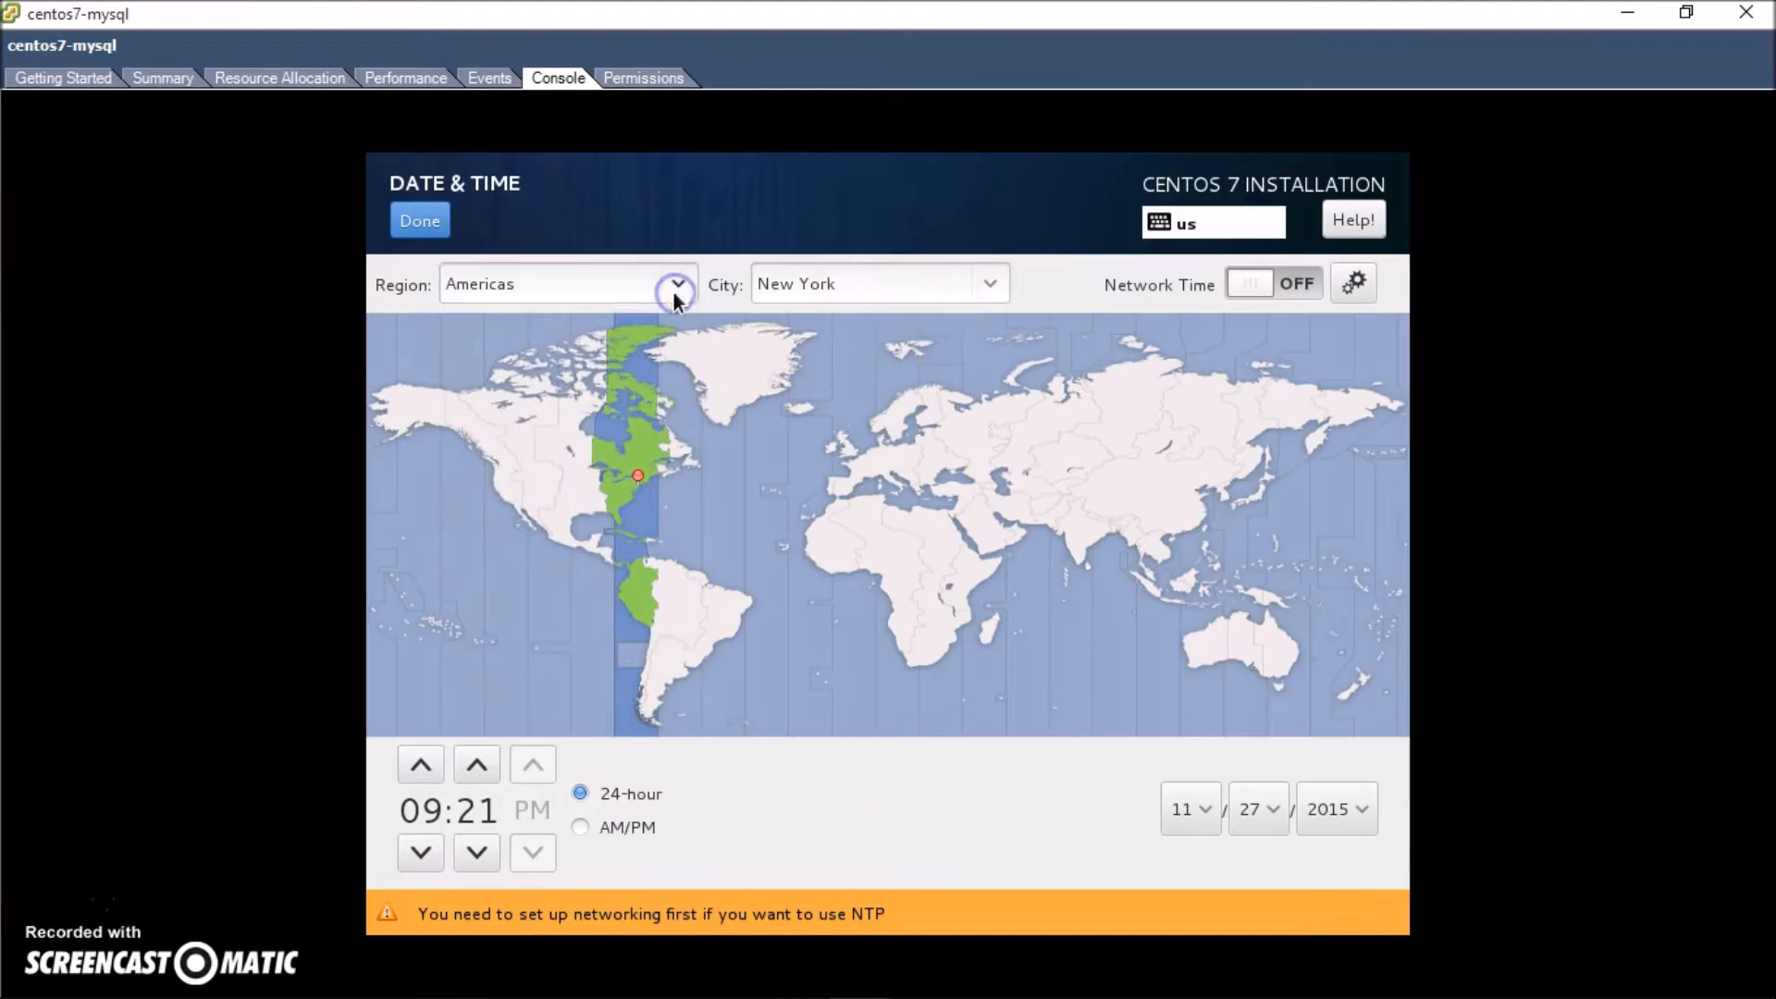
{"action": "left_click", "coordinate": [988, 288]}
{"action": "scroll", "coordinate": [846, 686], "scroll_direction": "down", "scroll_amount": 10}
{"action": "left_click", "coordinate": [846, 686]}
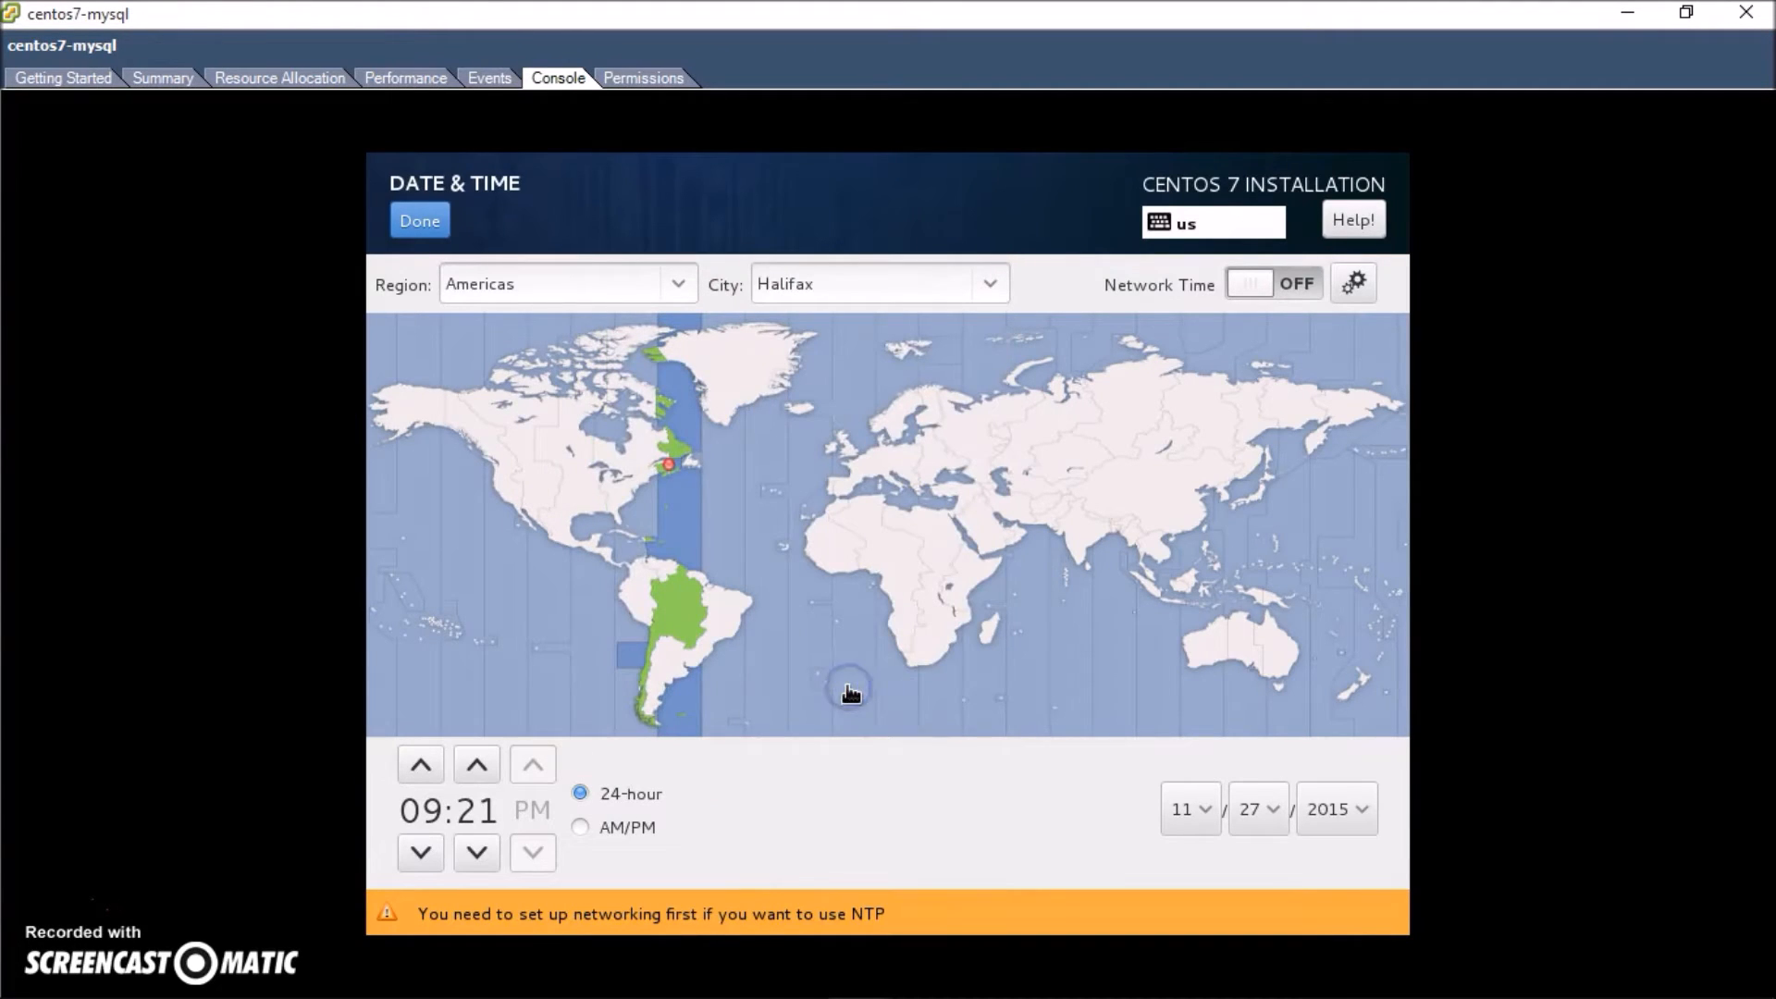
{"action": "left_click", "coordinate": [421, 220]}
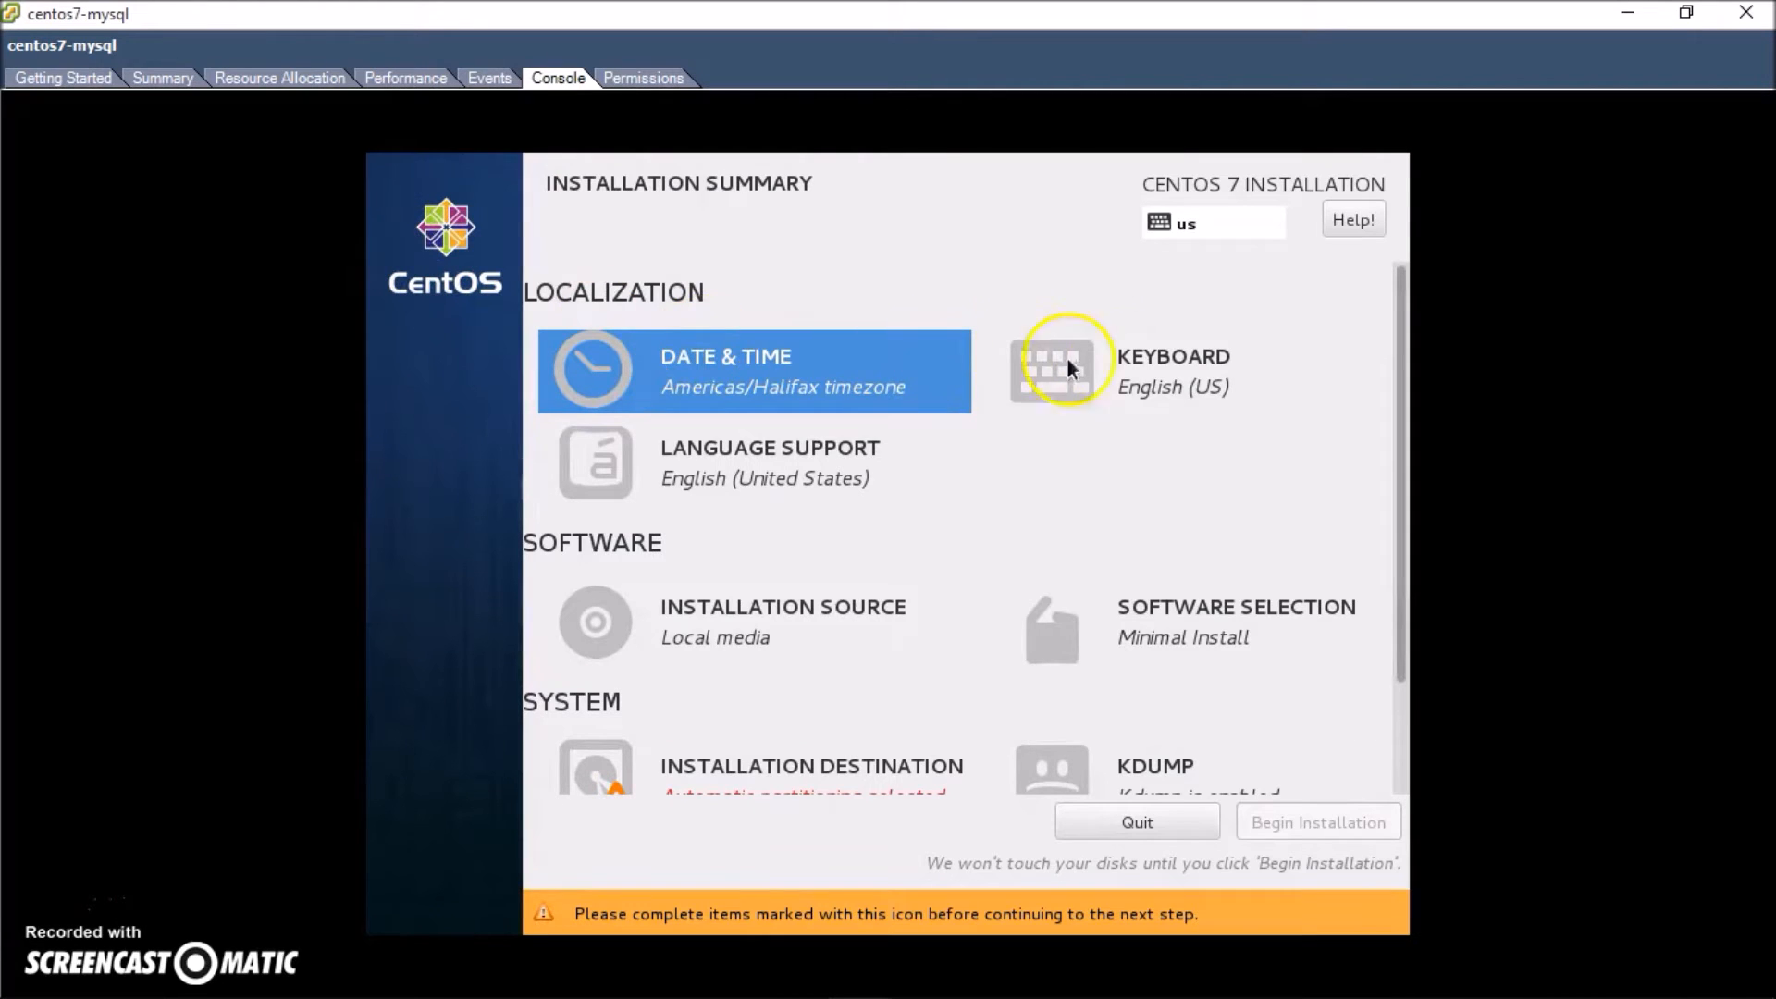
Review the keyboard layout, language support and installation source settings, keeping their default choices
{"action": "left_click", "coordinate": [1138, 368]}
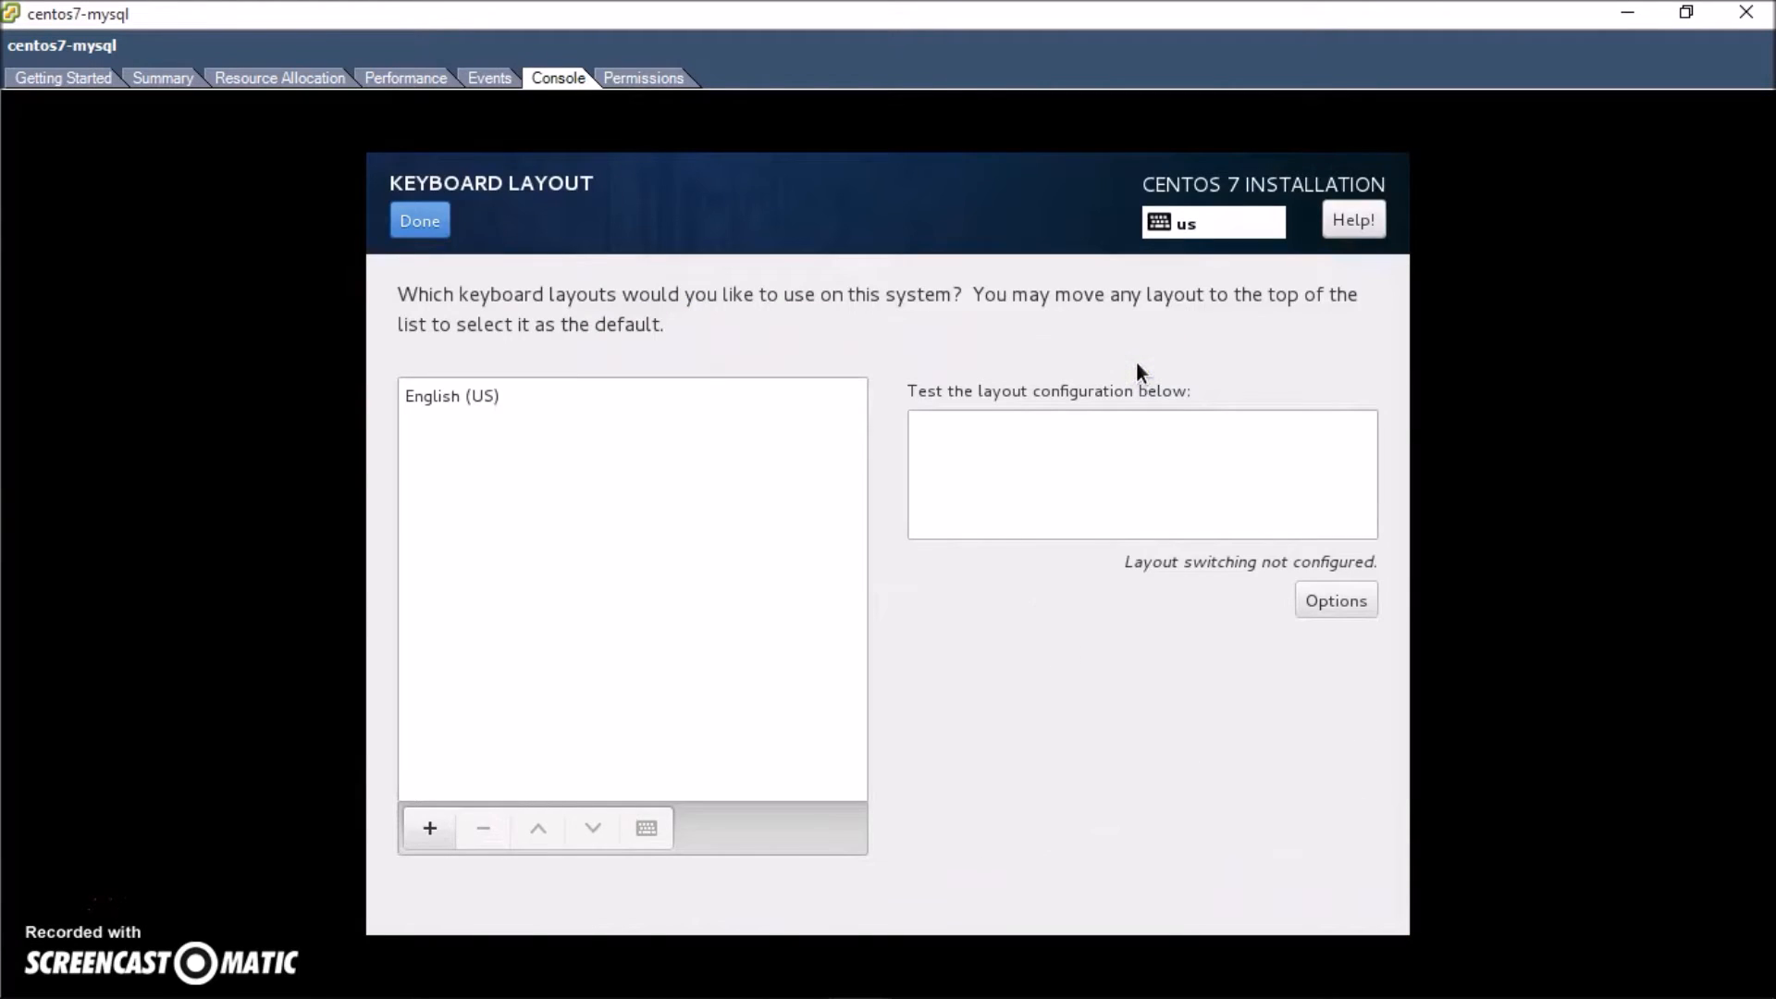
{"action": "left_click", "coordinate": [425, 225]}
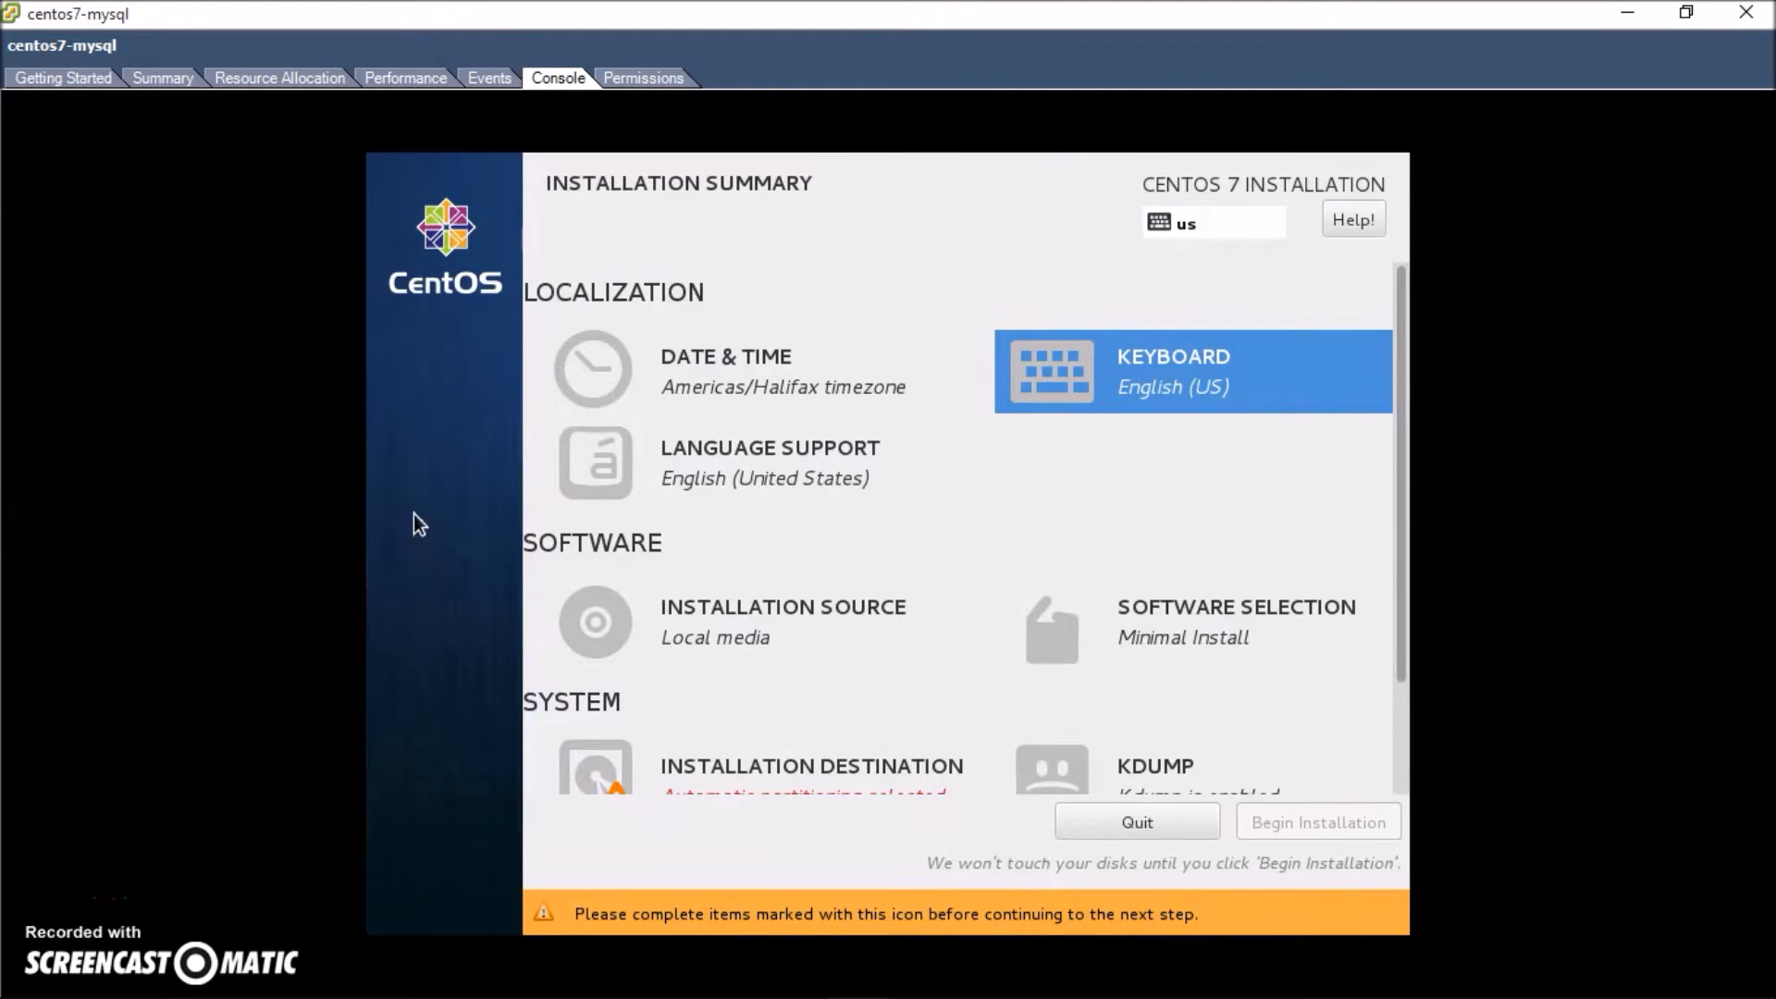
{"action": "left_click", "coordinate": [706, 470]}
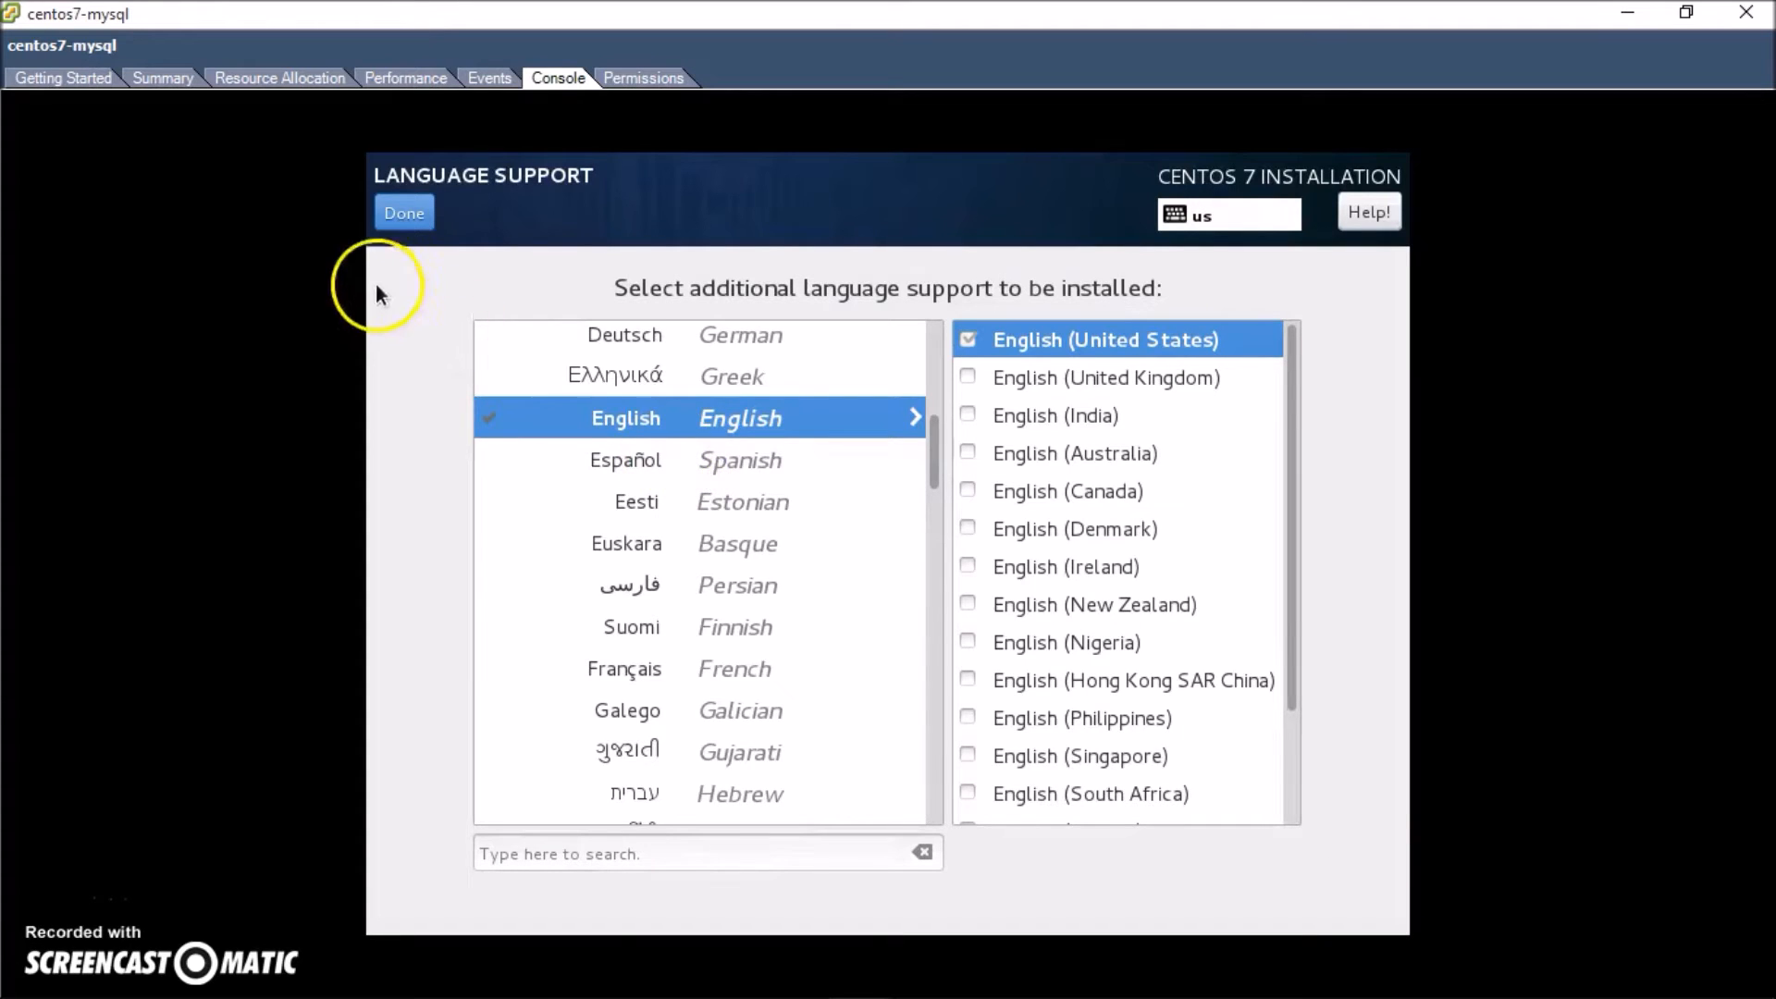
{"action": "left_click", "coordinate": [405, 214]}
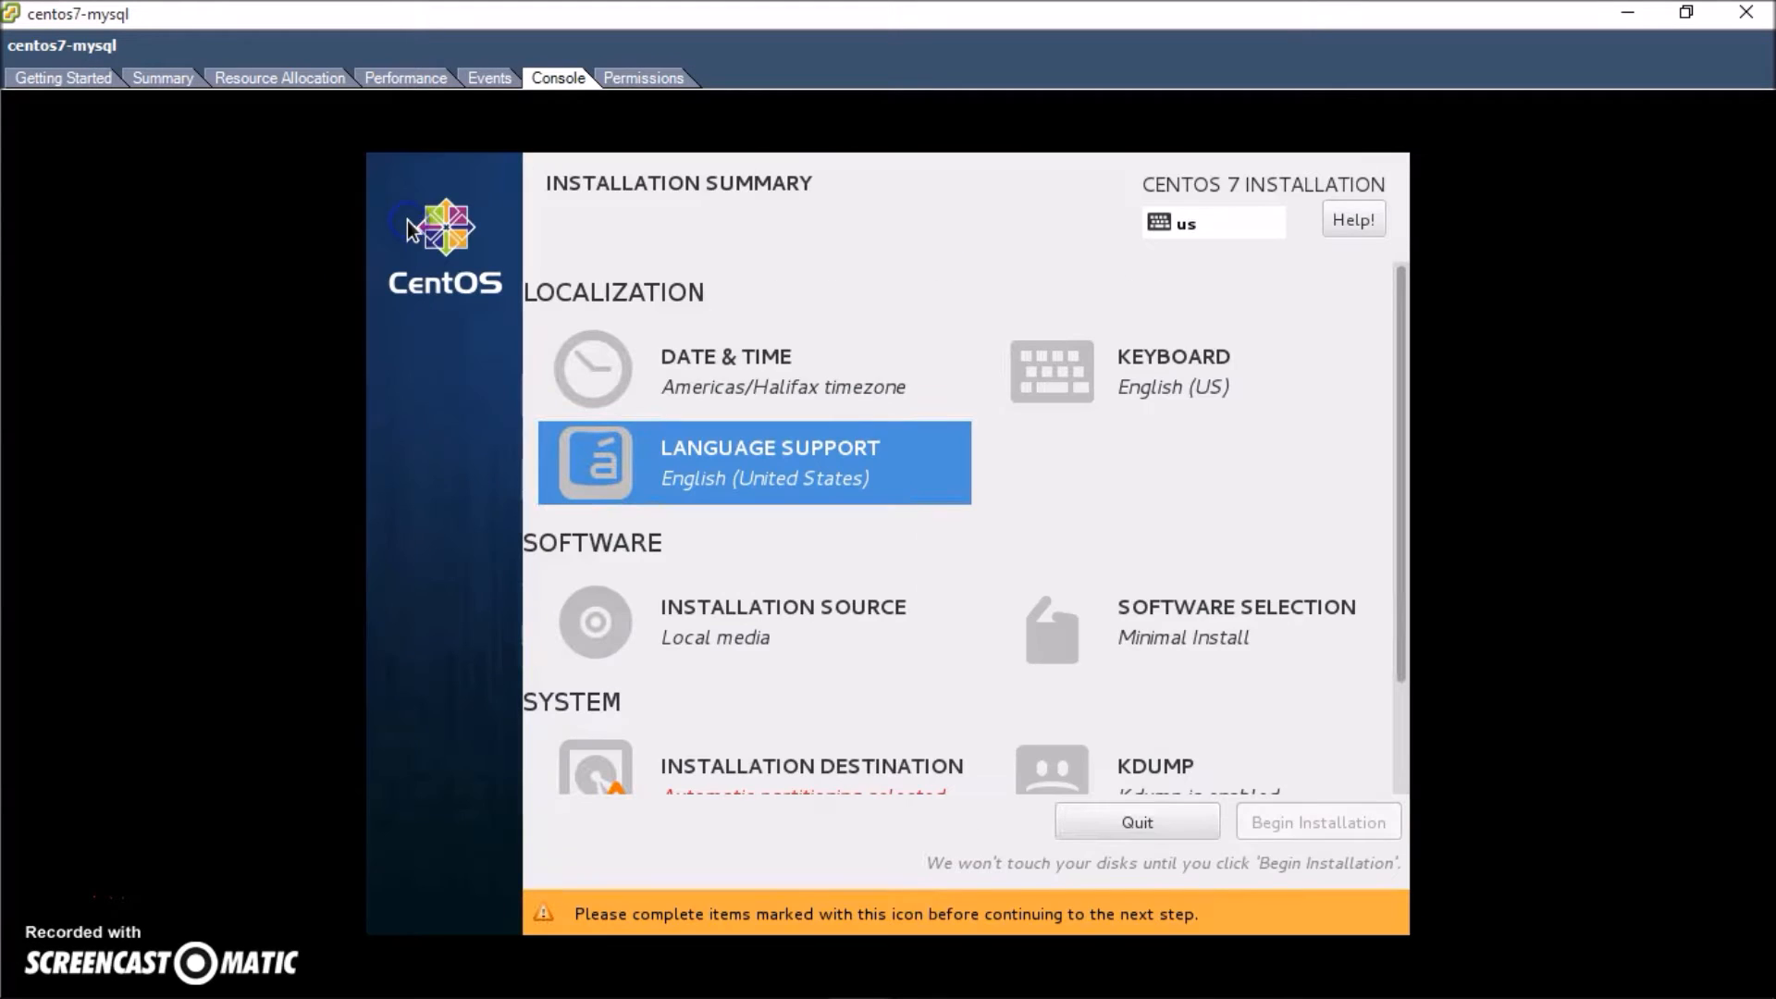
{"action": "left_click", "coordinate": [575, 620]}
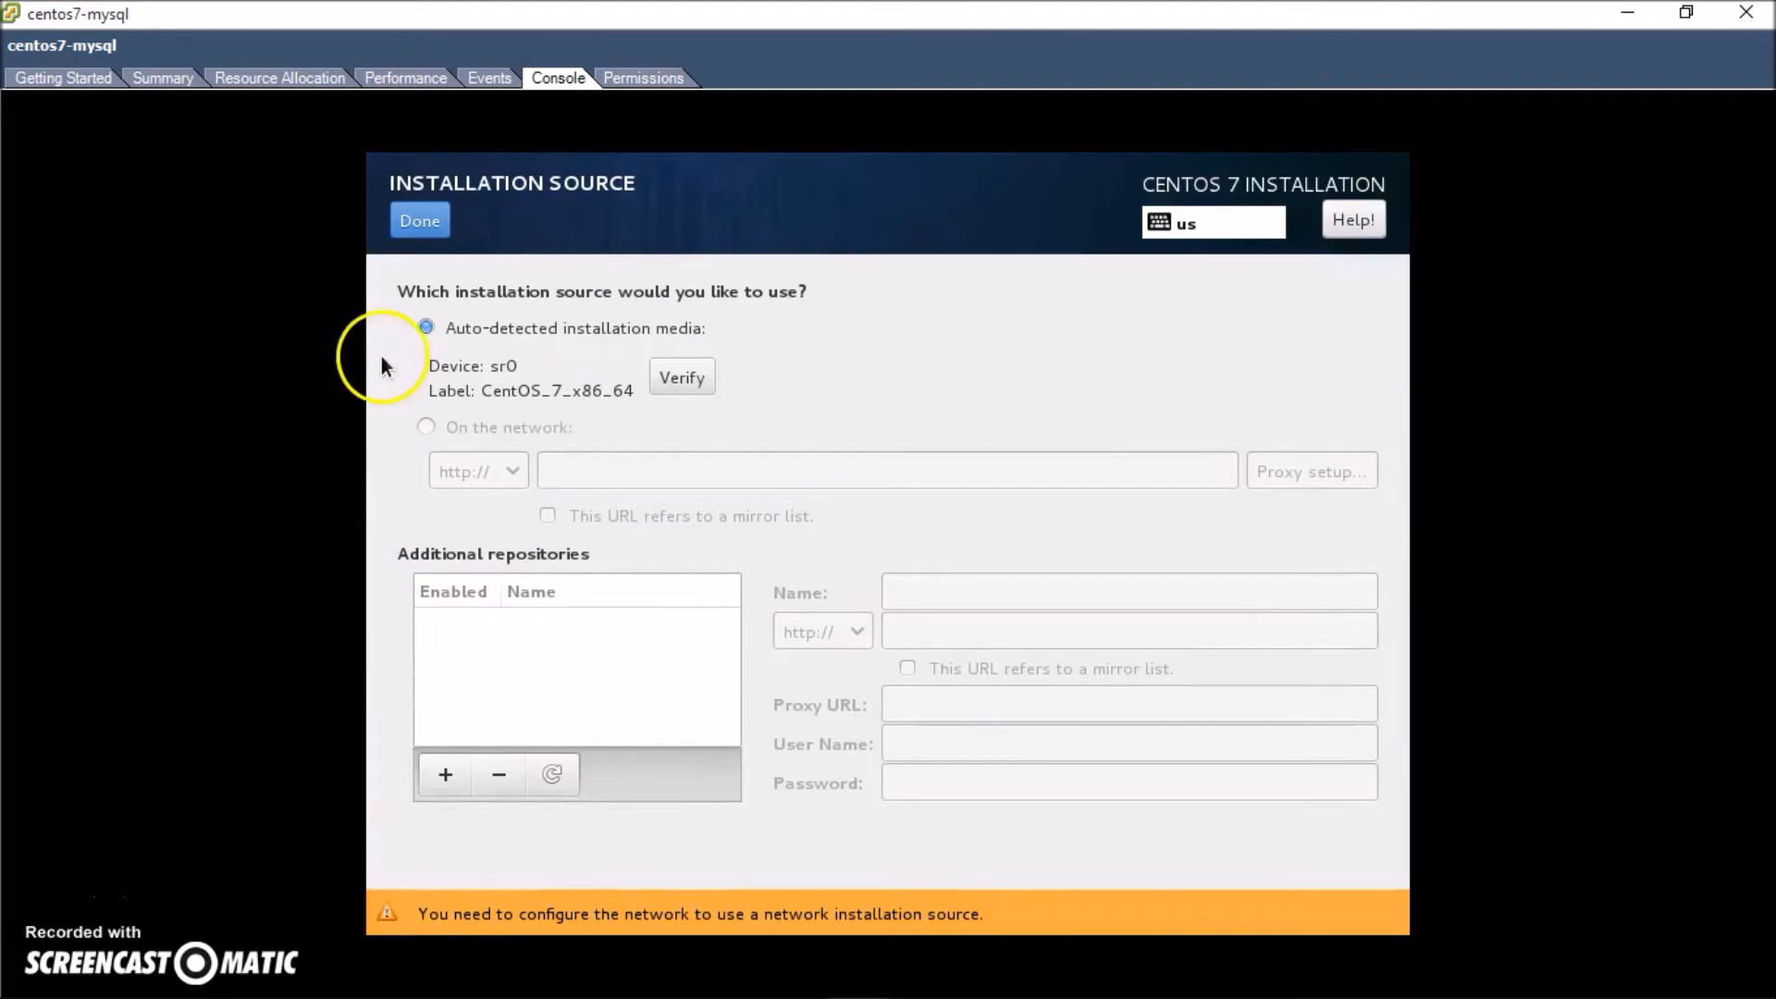
{"action": "left_click", "coordinate": [423, 230]}
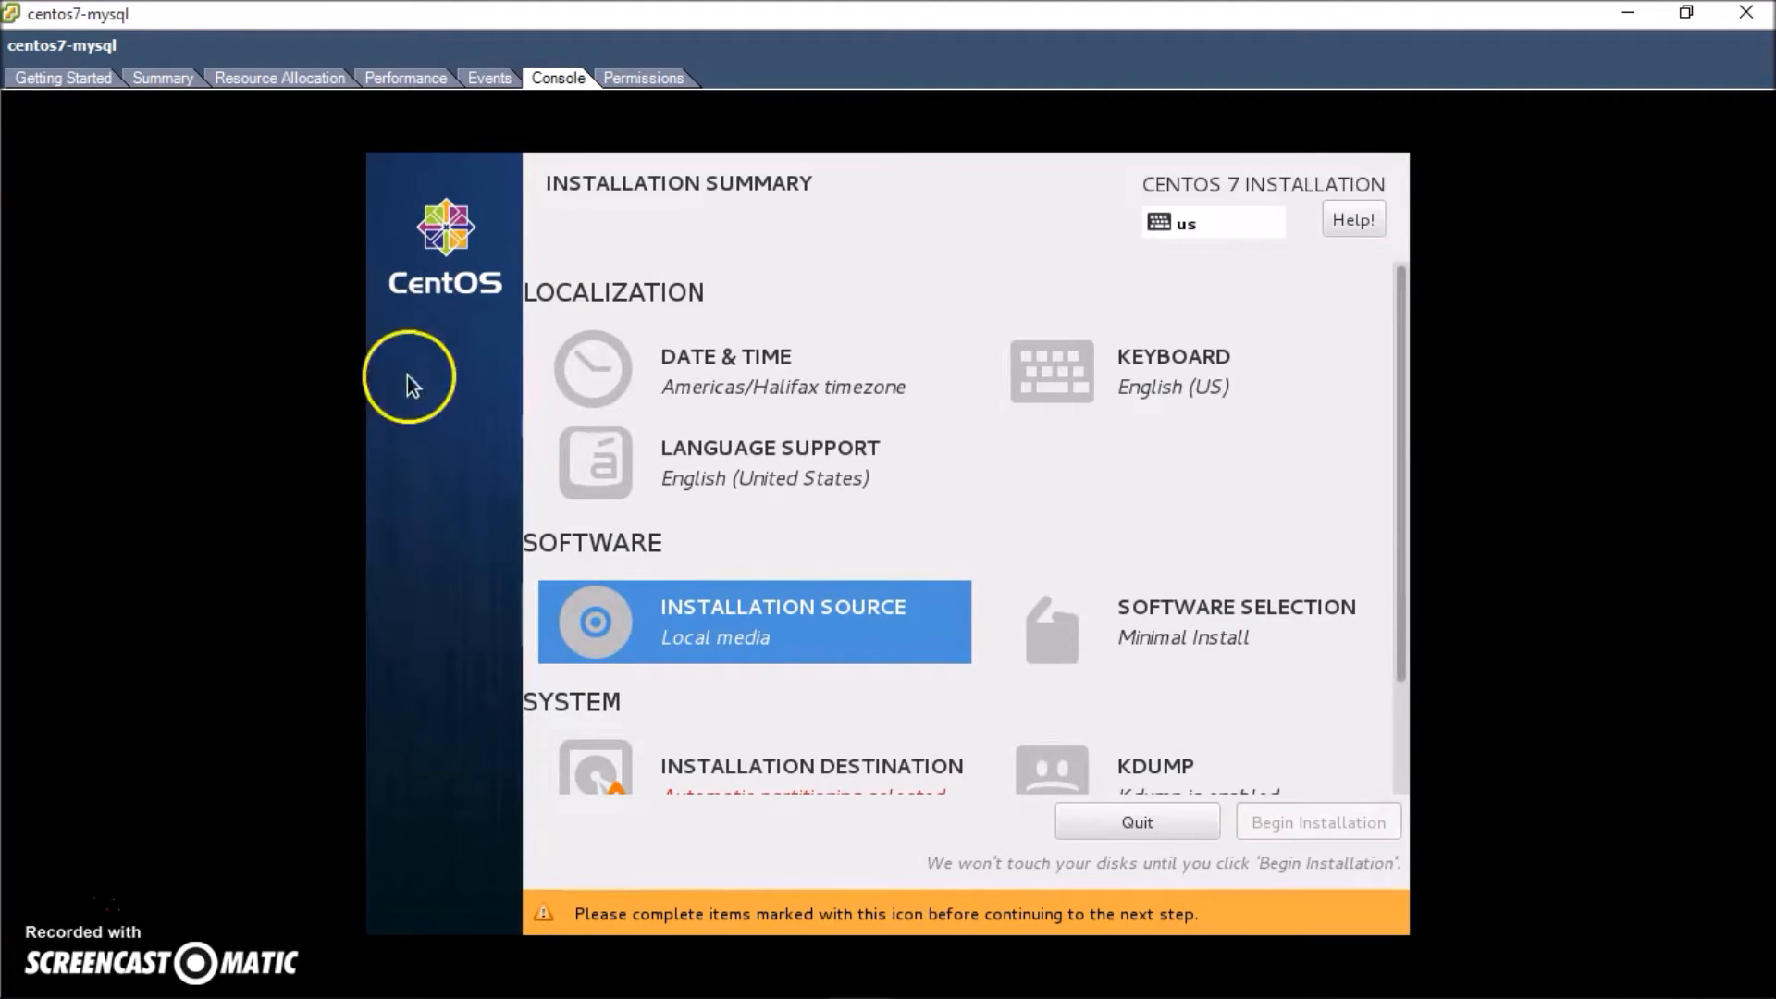
Choose Server with GUI as the base environment in the software selection
{"action": "left_click", "coordinate": [1136, 627]}
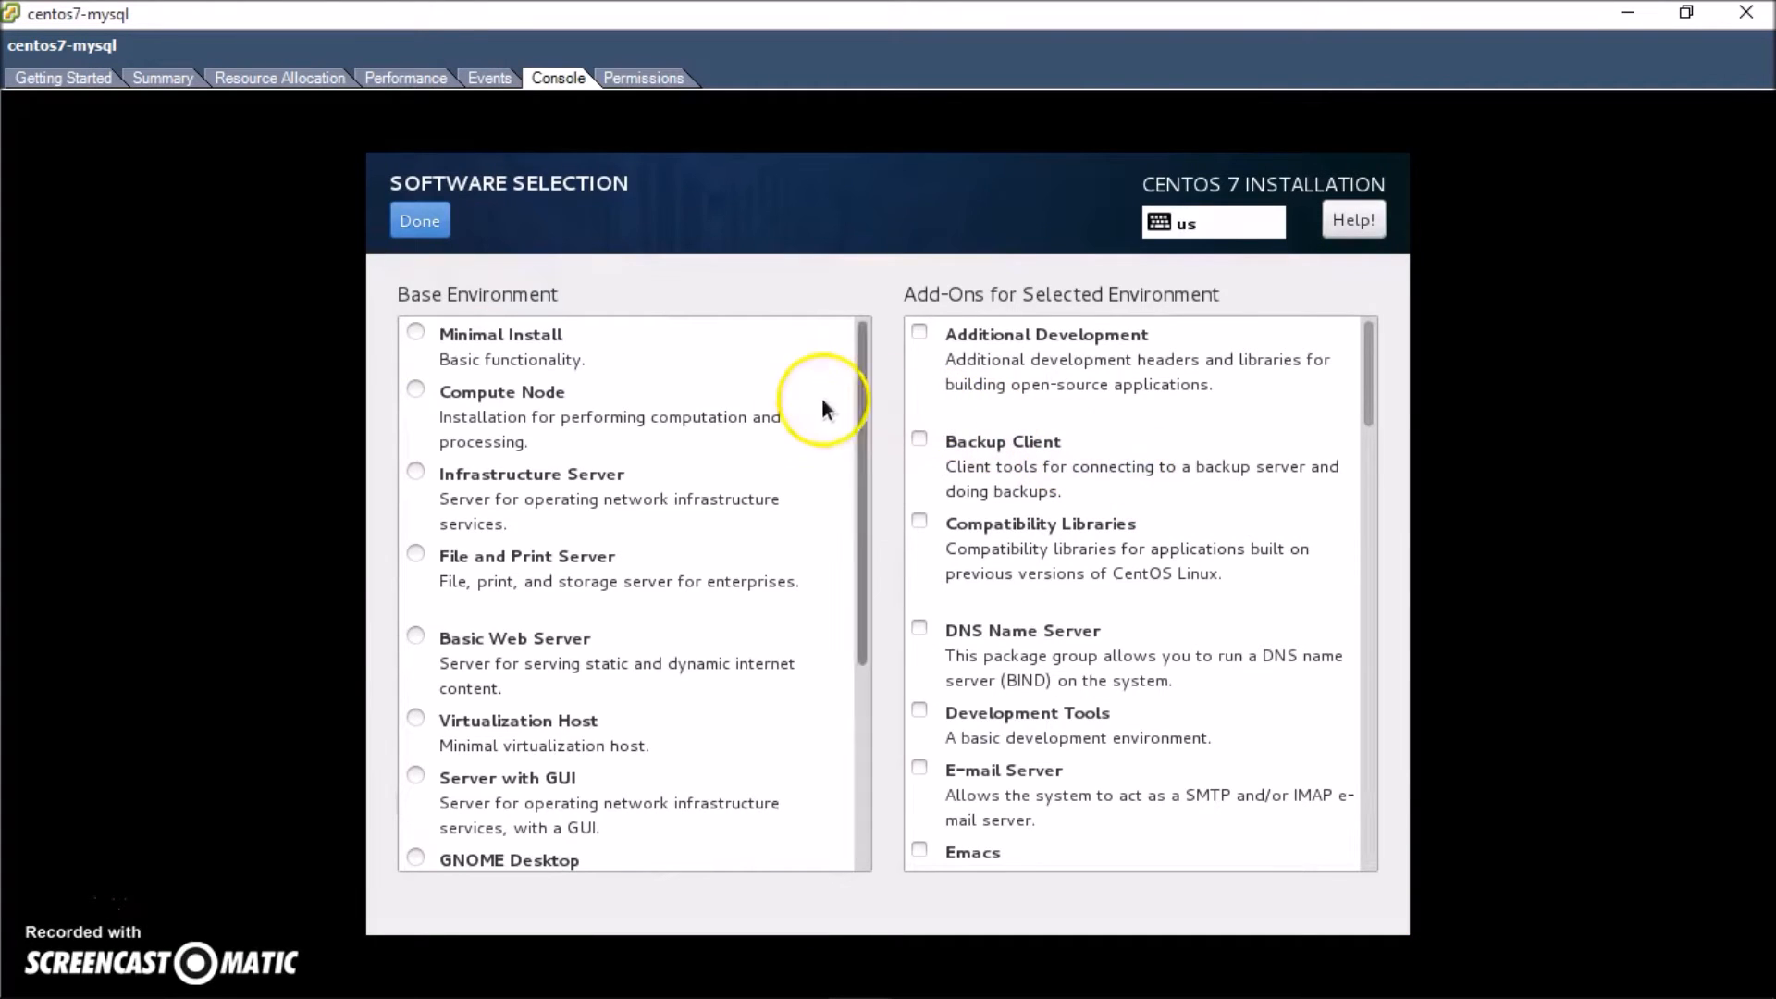
{"action": "left_click", "coordinate": [415, 779]}
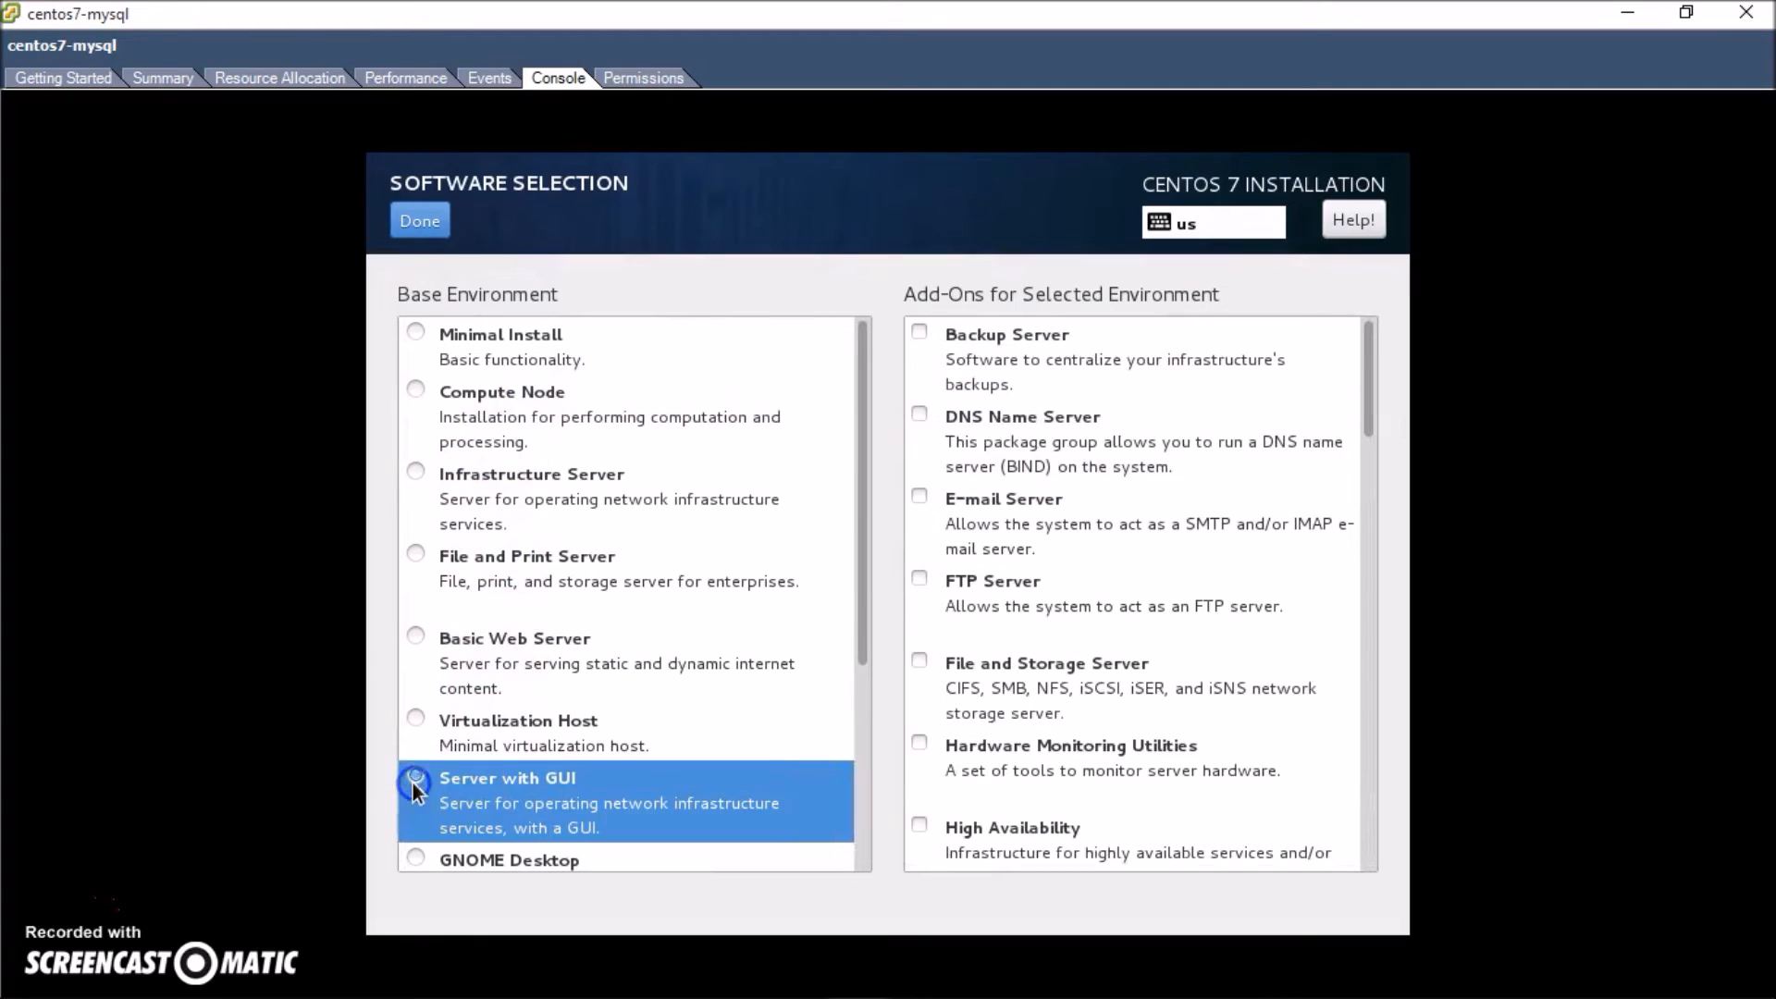
{"action": "left_click", "coordinate": [420, 222]}
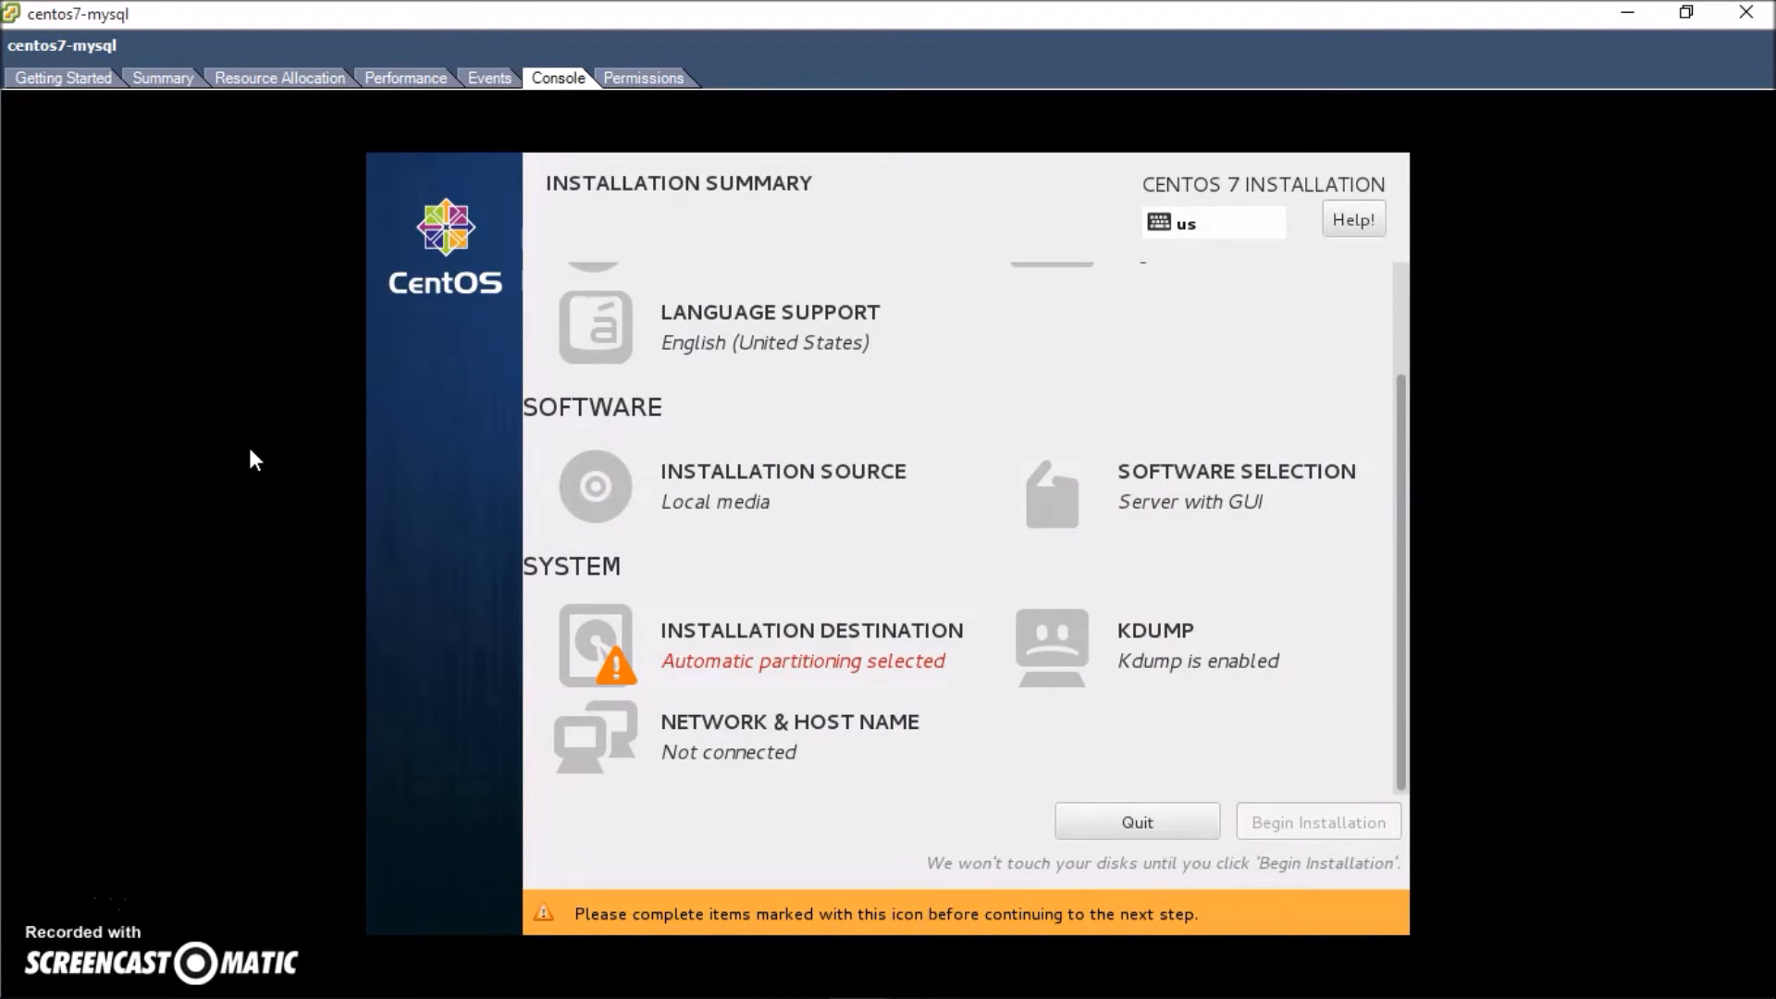
Accept the 10 GiB VMware Virtual disk as the installation destination with automatically configured partitioning
{"action": "left_click", "coordinate": [751, 659]}
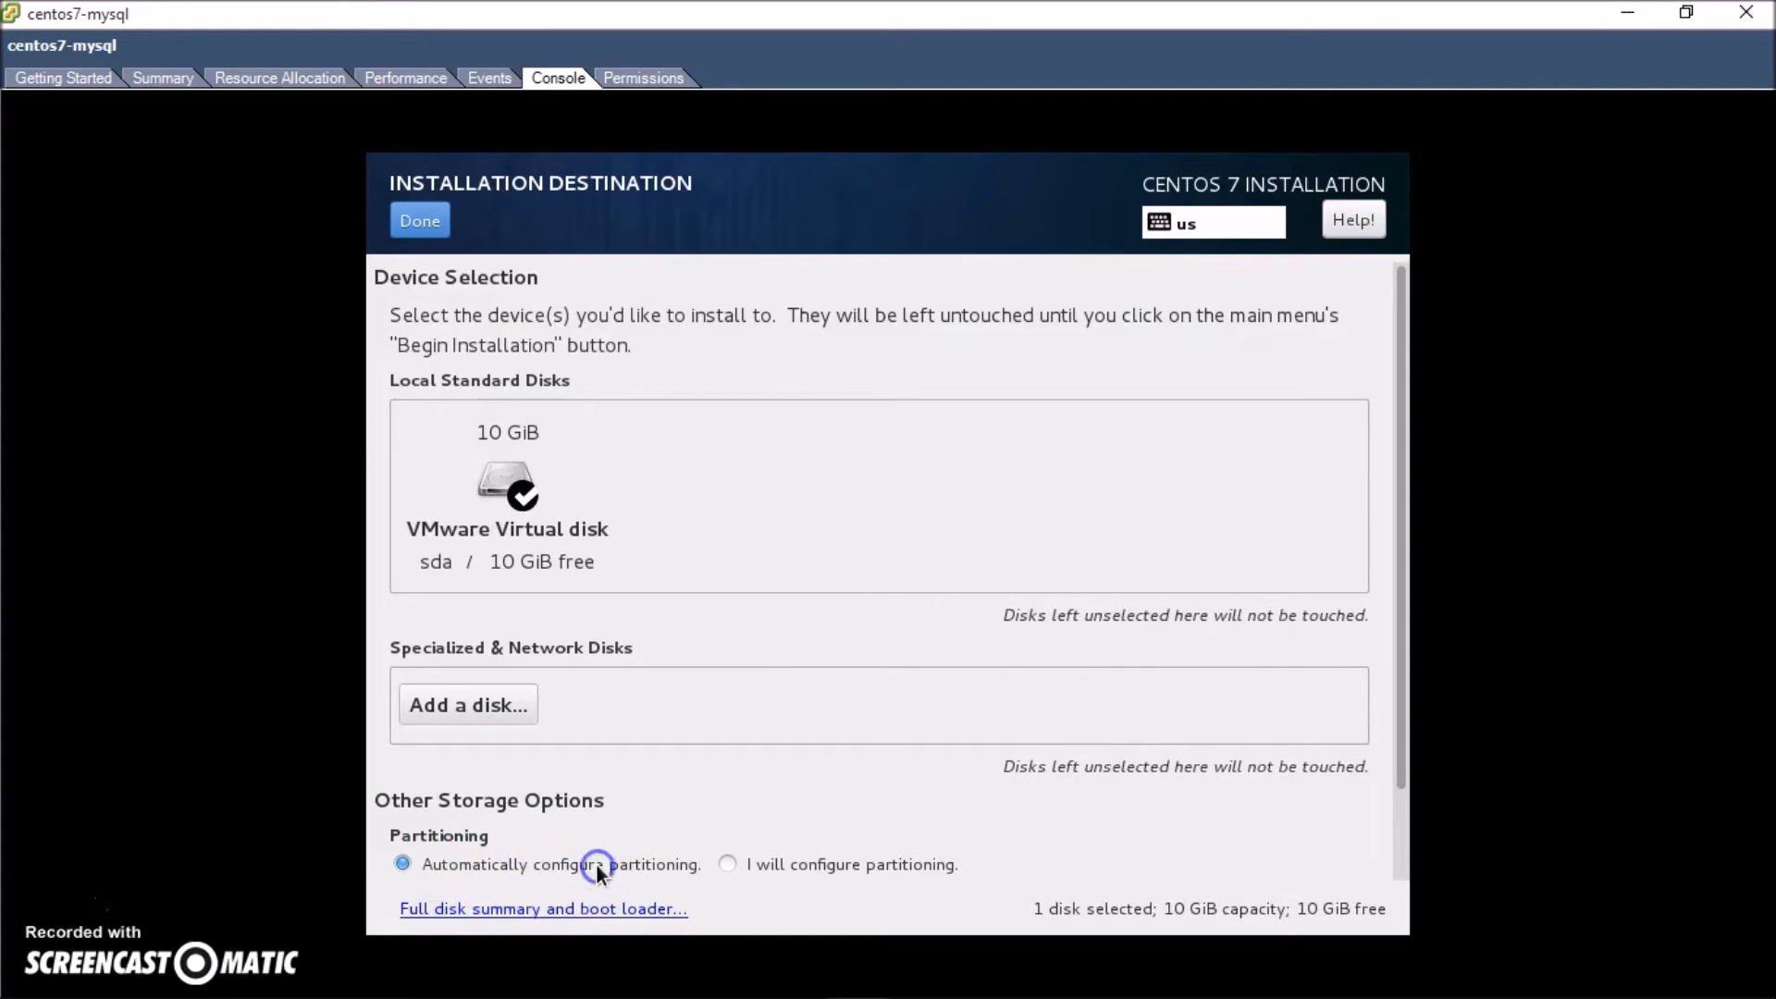
{"action": "left_click", "coordinate": [441, 324]}
{"action": "left_click", "coordinate": [425, 226]}
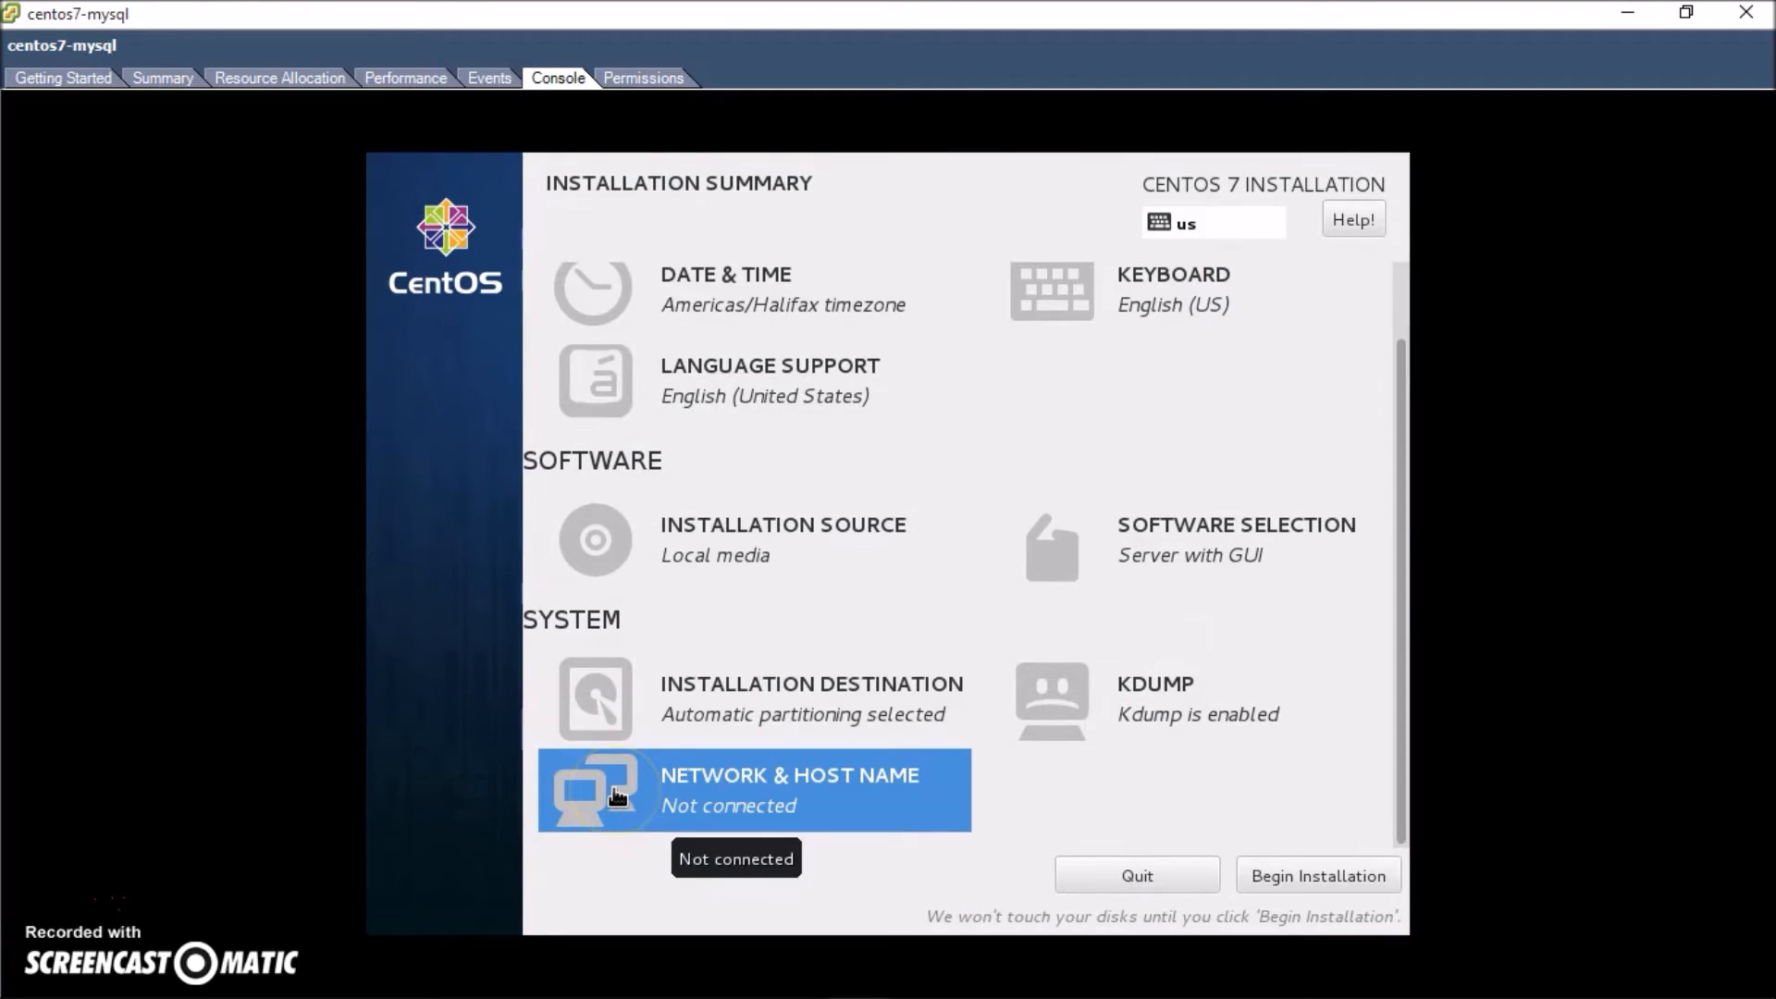
Set the host name to centos7-mysql.cylinderlab.ca and turn on the Ethernet connection
{"action": "left_click", "coordinate": [616, 795]}
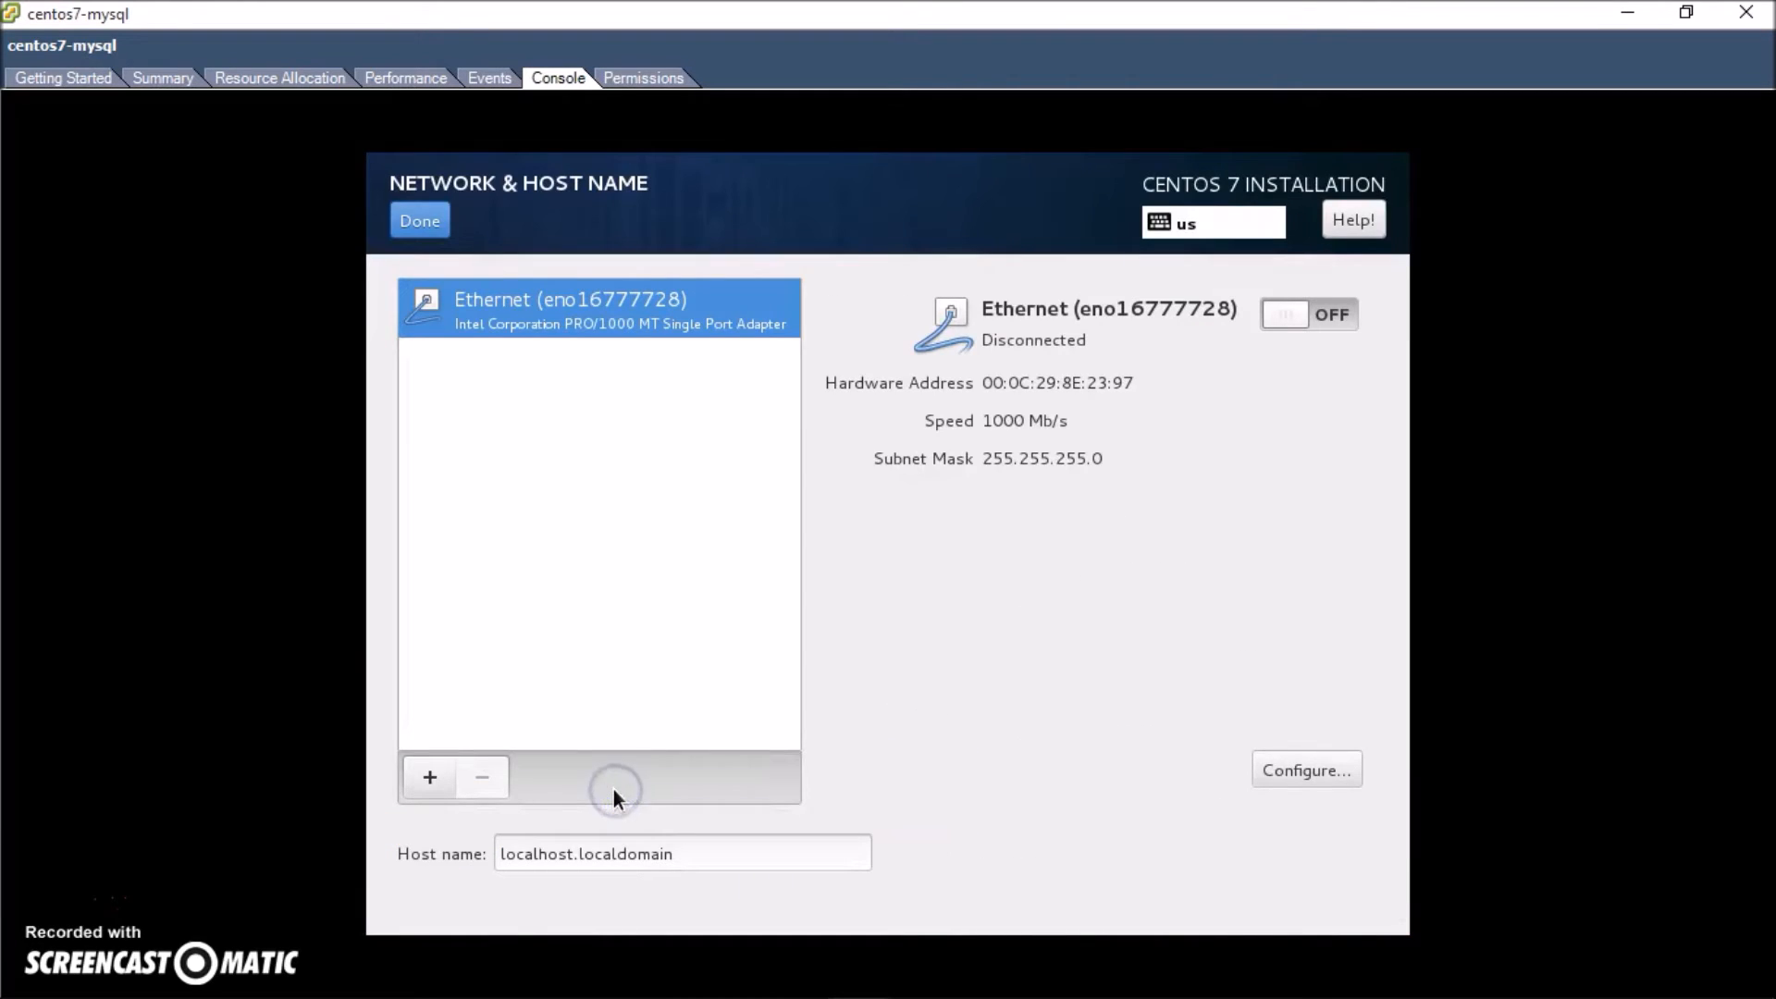
{"action": "triple_click", "coordinate": [723, 851]}
{"action": "type", "text": "centos7-mysql.cylinderlab.ca"}
{"action": "left_click", "coordinate": [436, 858]}
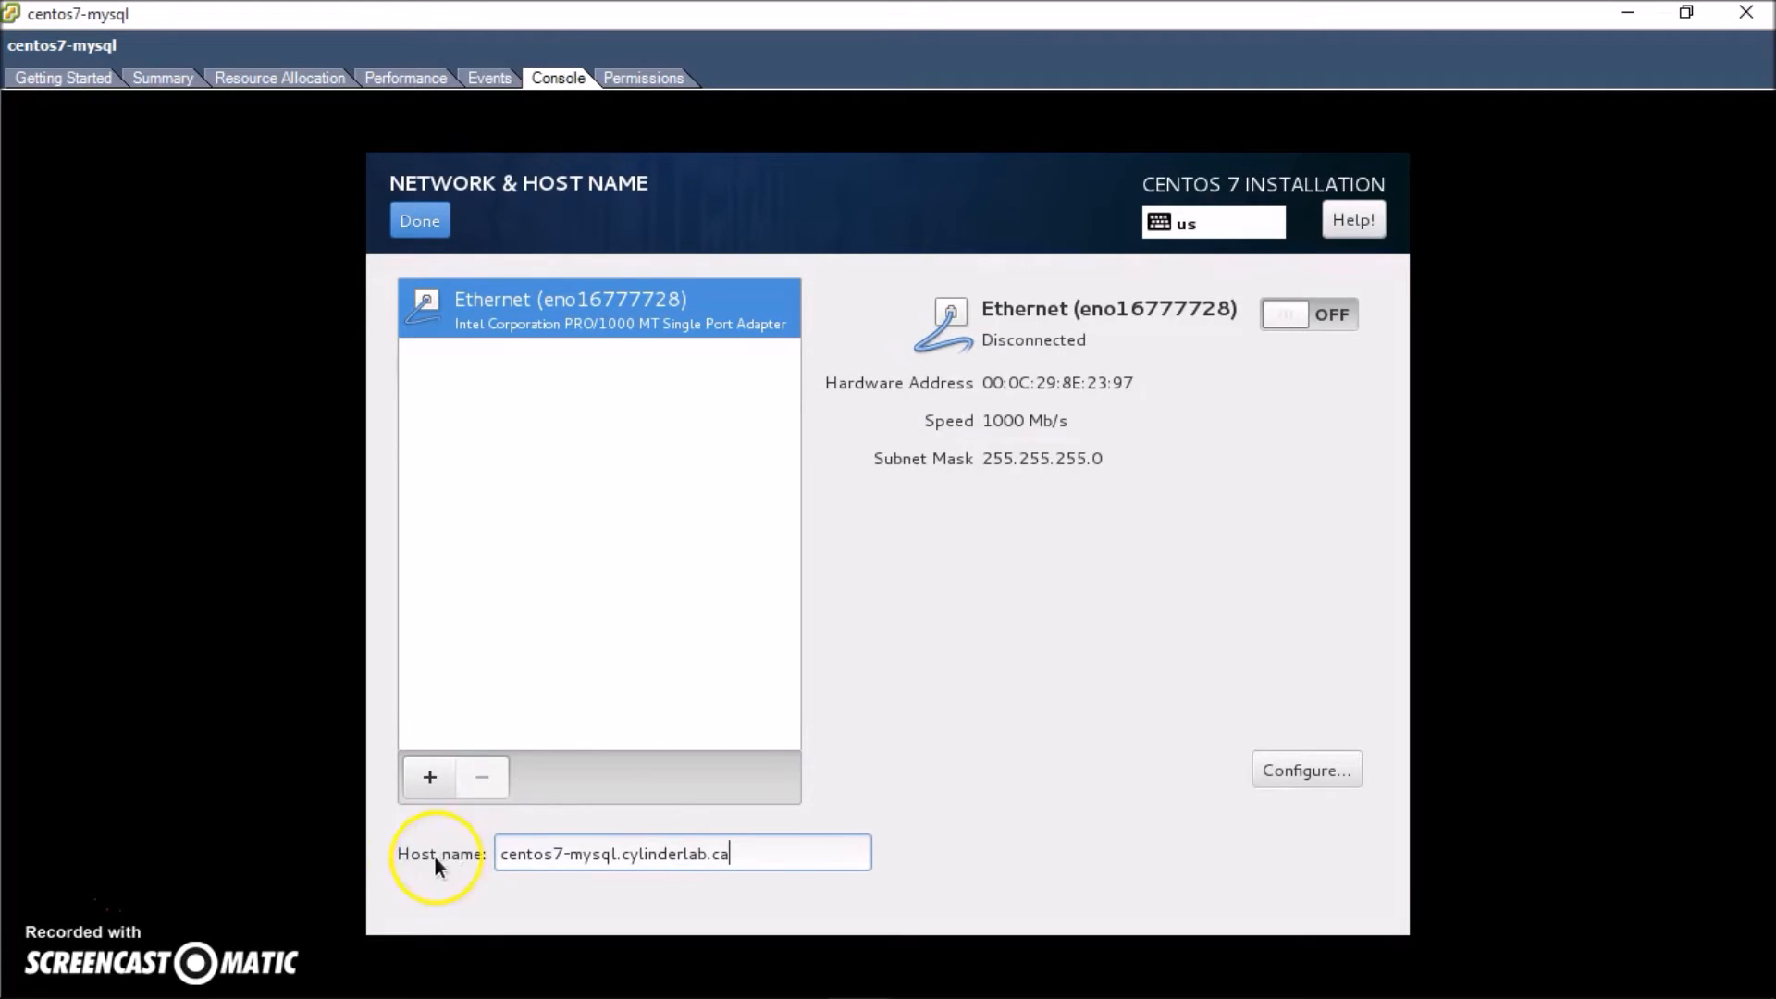
{"action": "left_click", "coordinate": [1327, 315]}
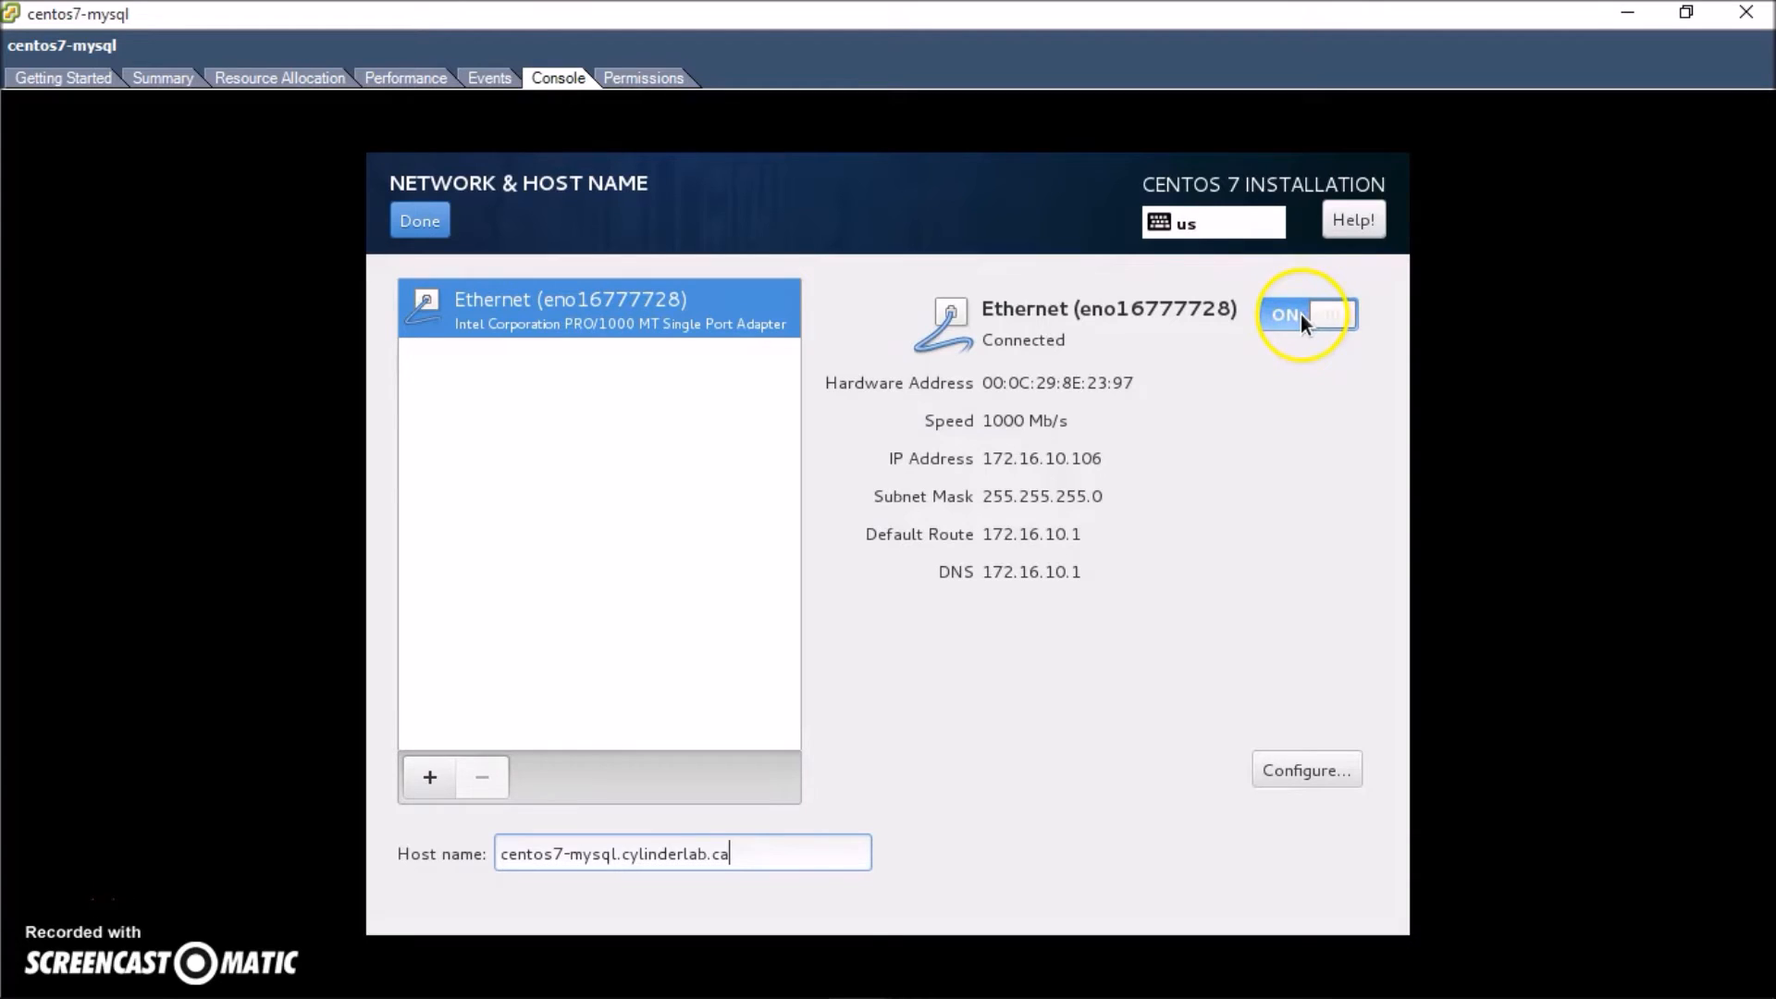
Switch the Ethernet connection's IPv4 method to Manual and add address 172.16.10.20, netmask 255.255.255.0 and gateway 172.160.10.1
{"action": "left_click", "coordinate": [1307, 775]}
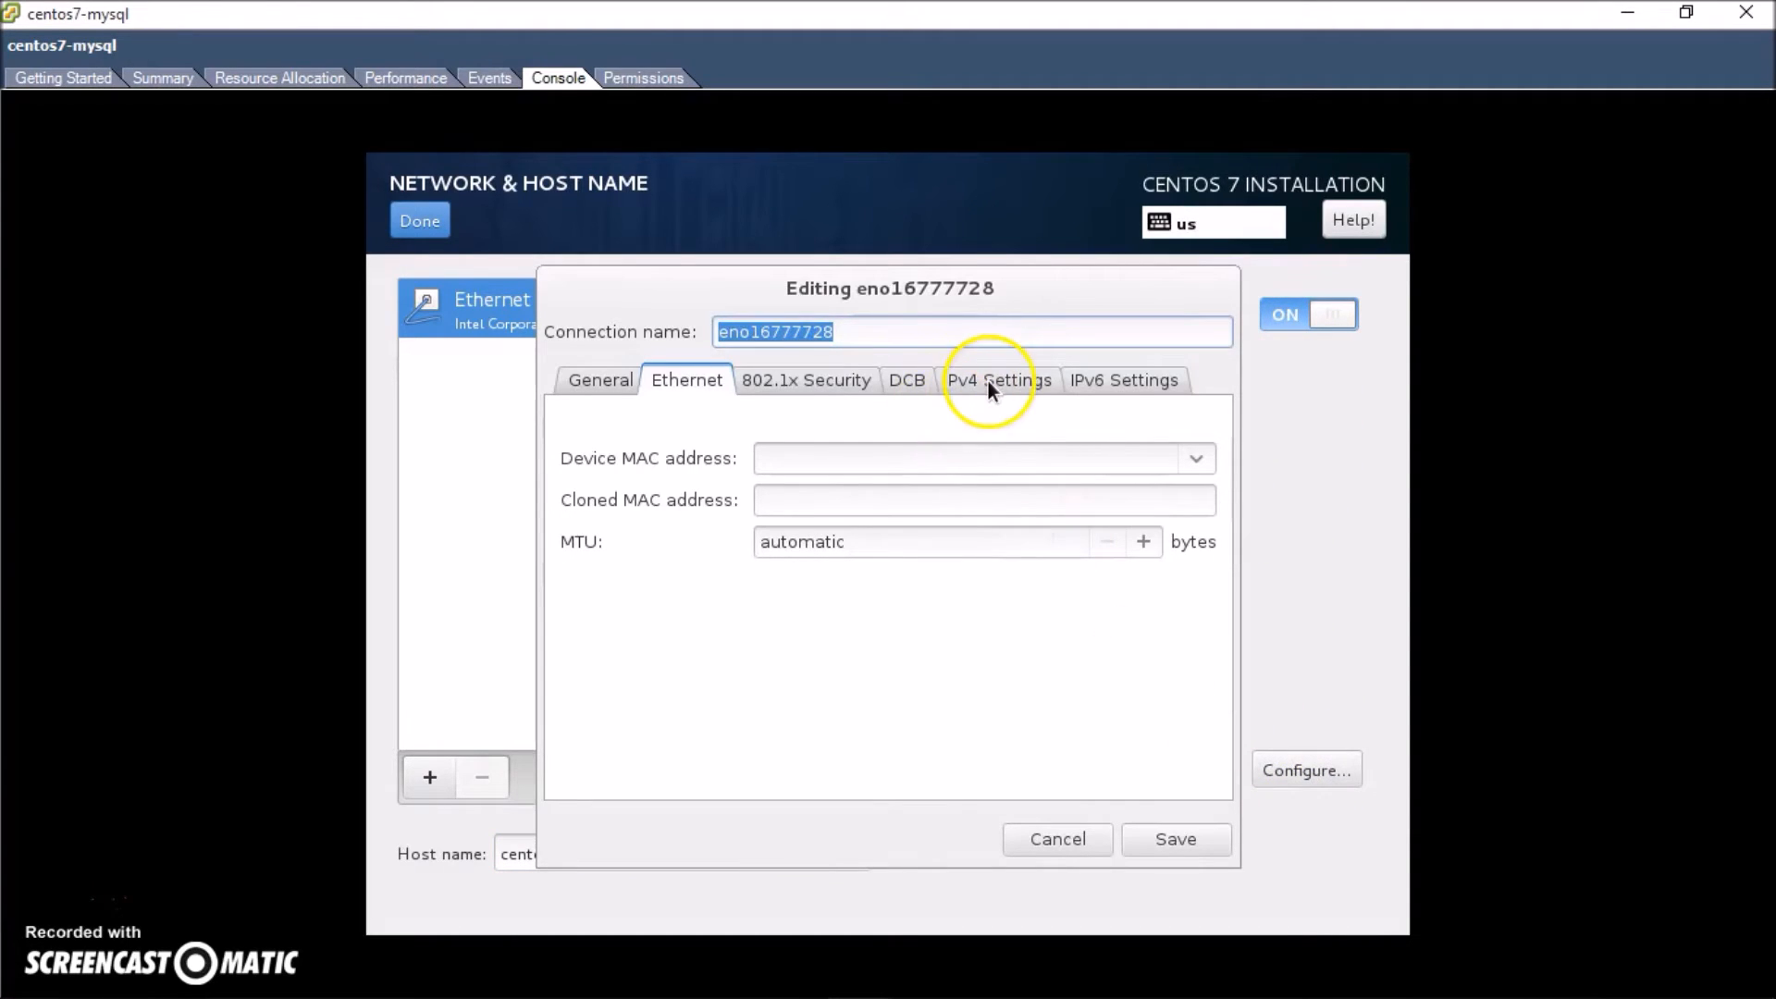
{"action": "left_click", "coordinate": [991, 385]}
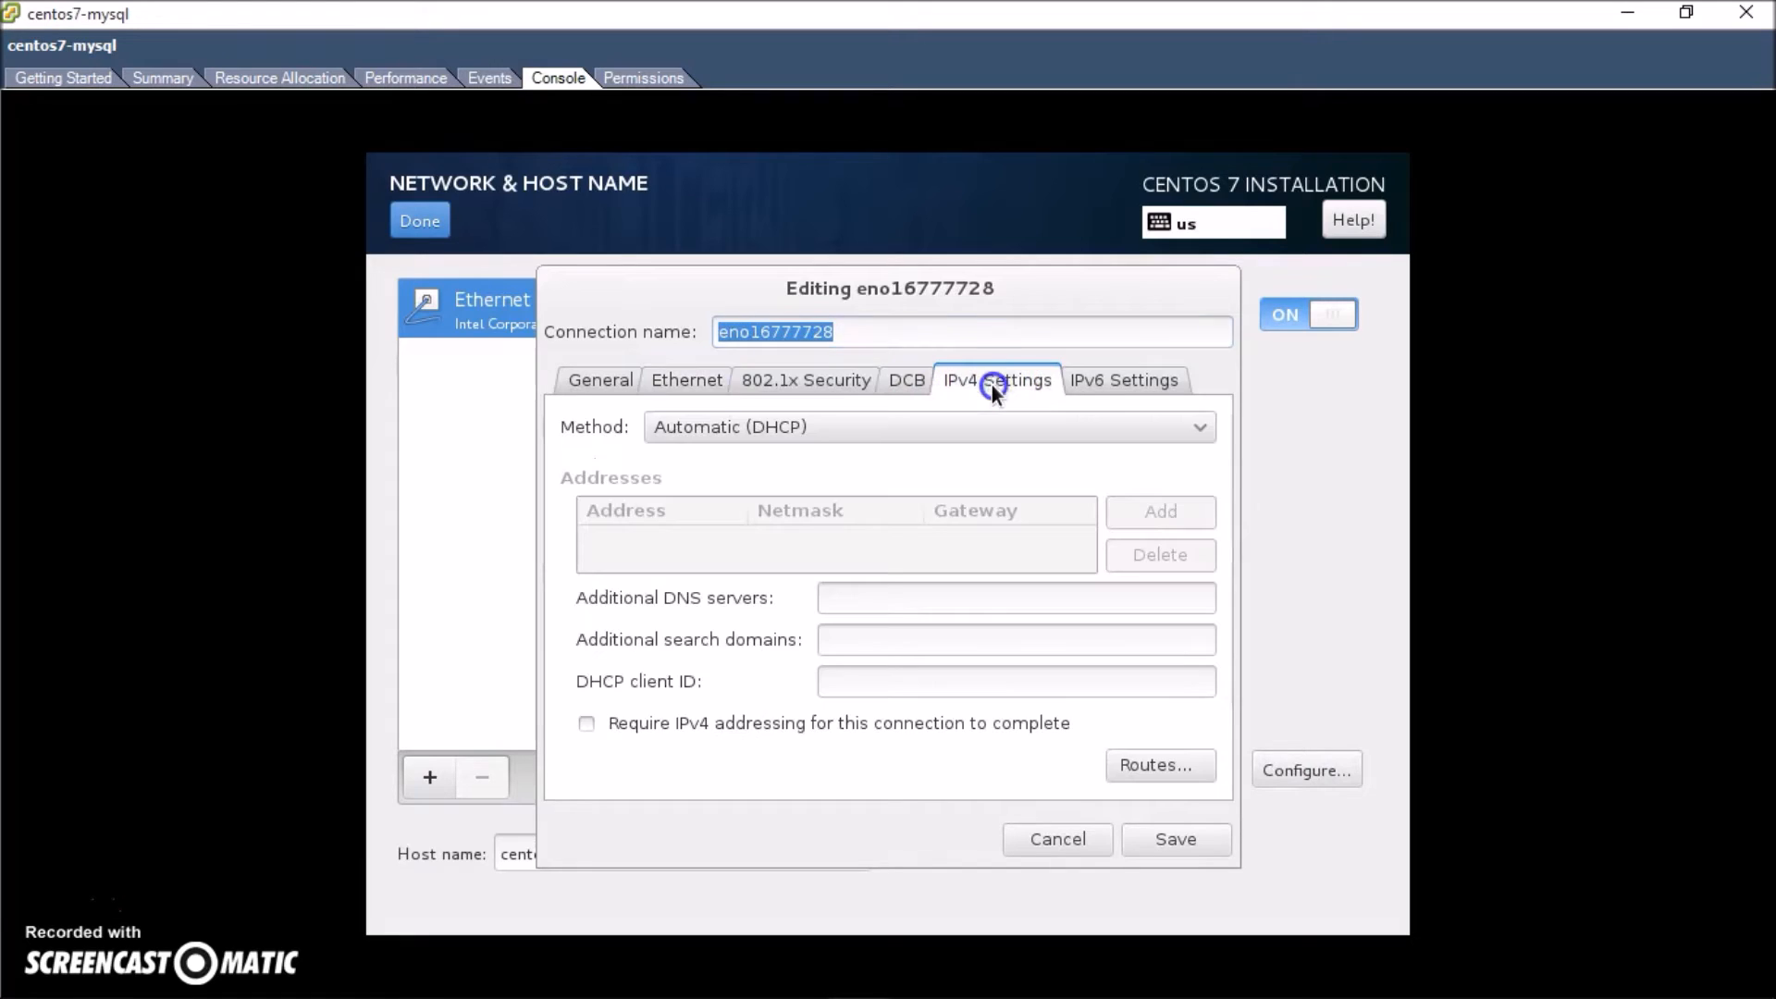
{"action": "left_click", "coordinate": [1021, 425]}
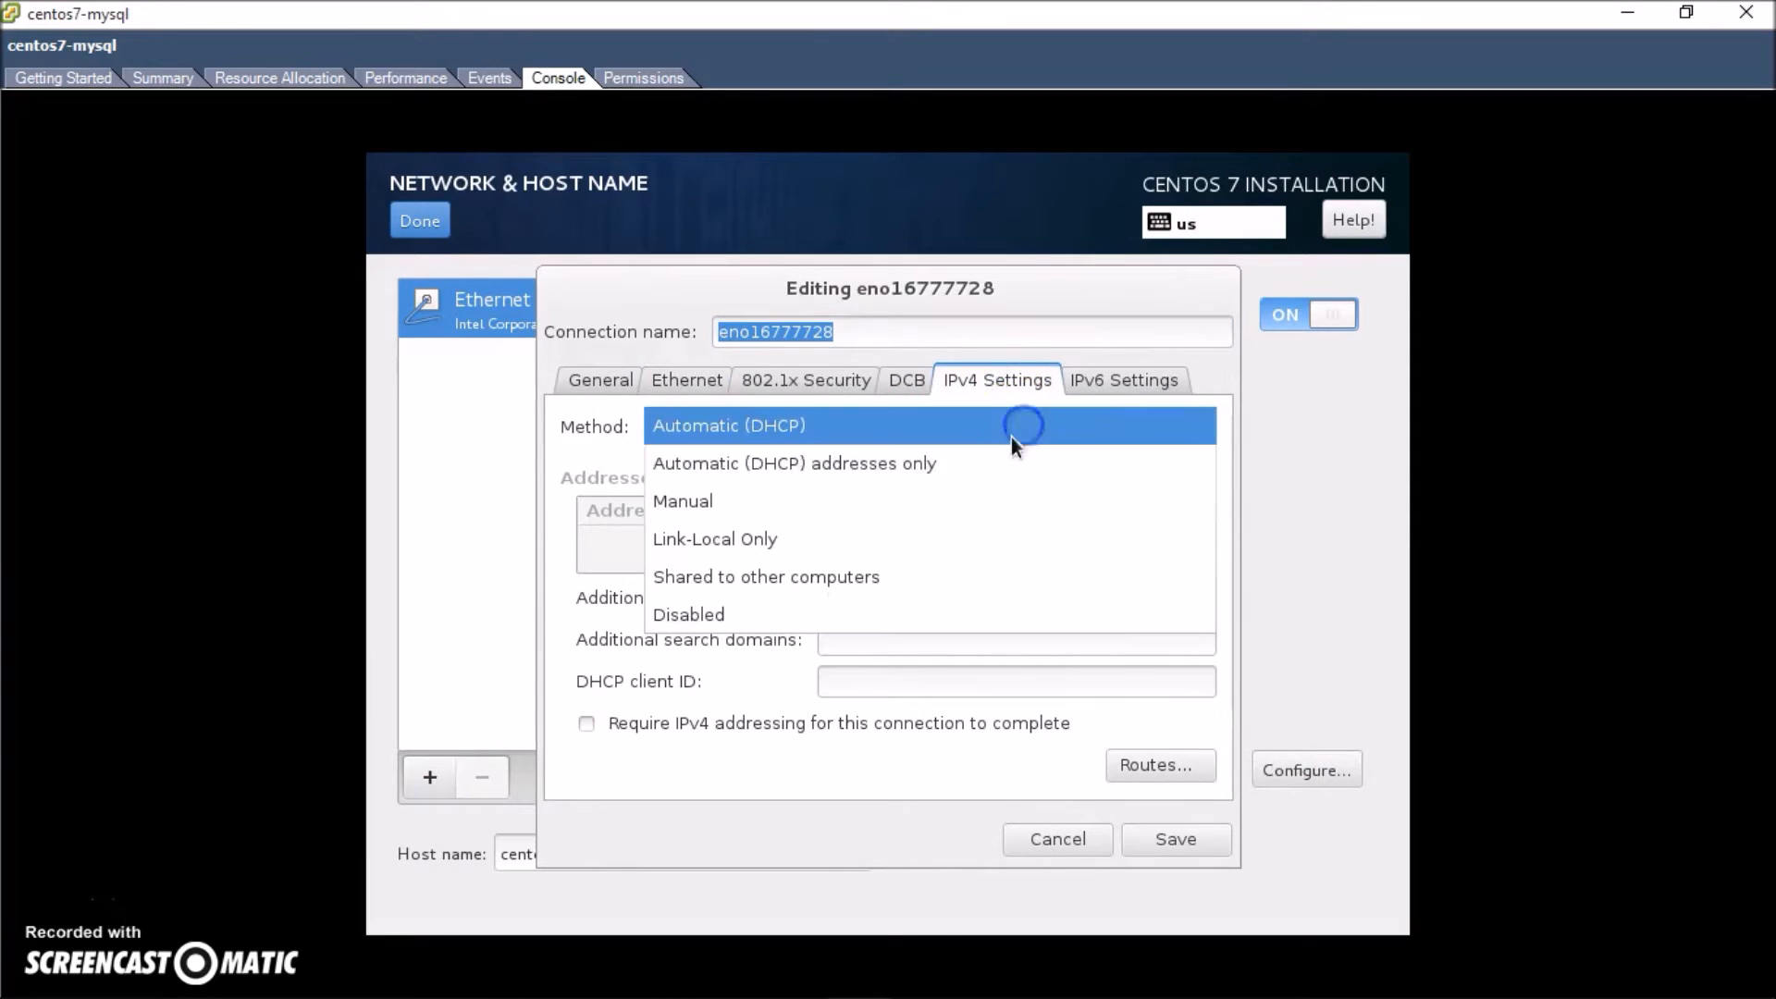
{"action": "left_click", "coordinate": [991, 503]}
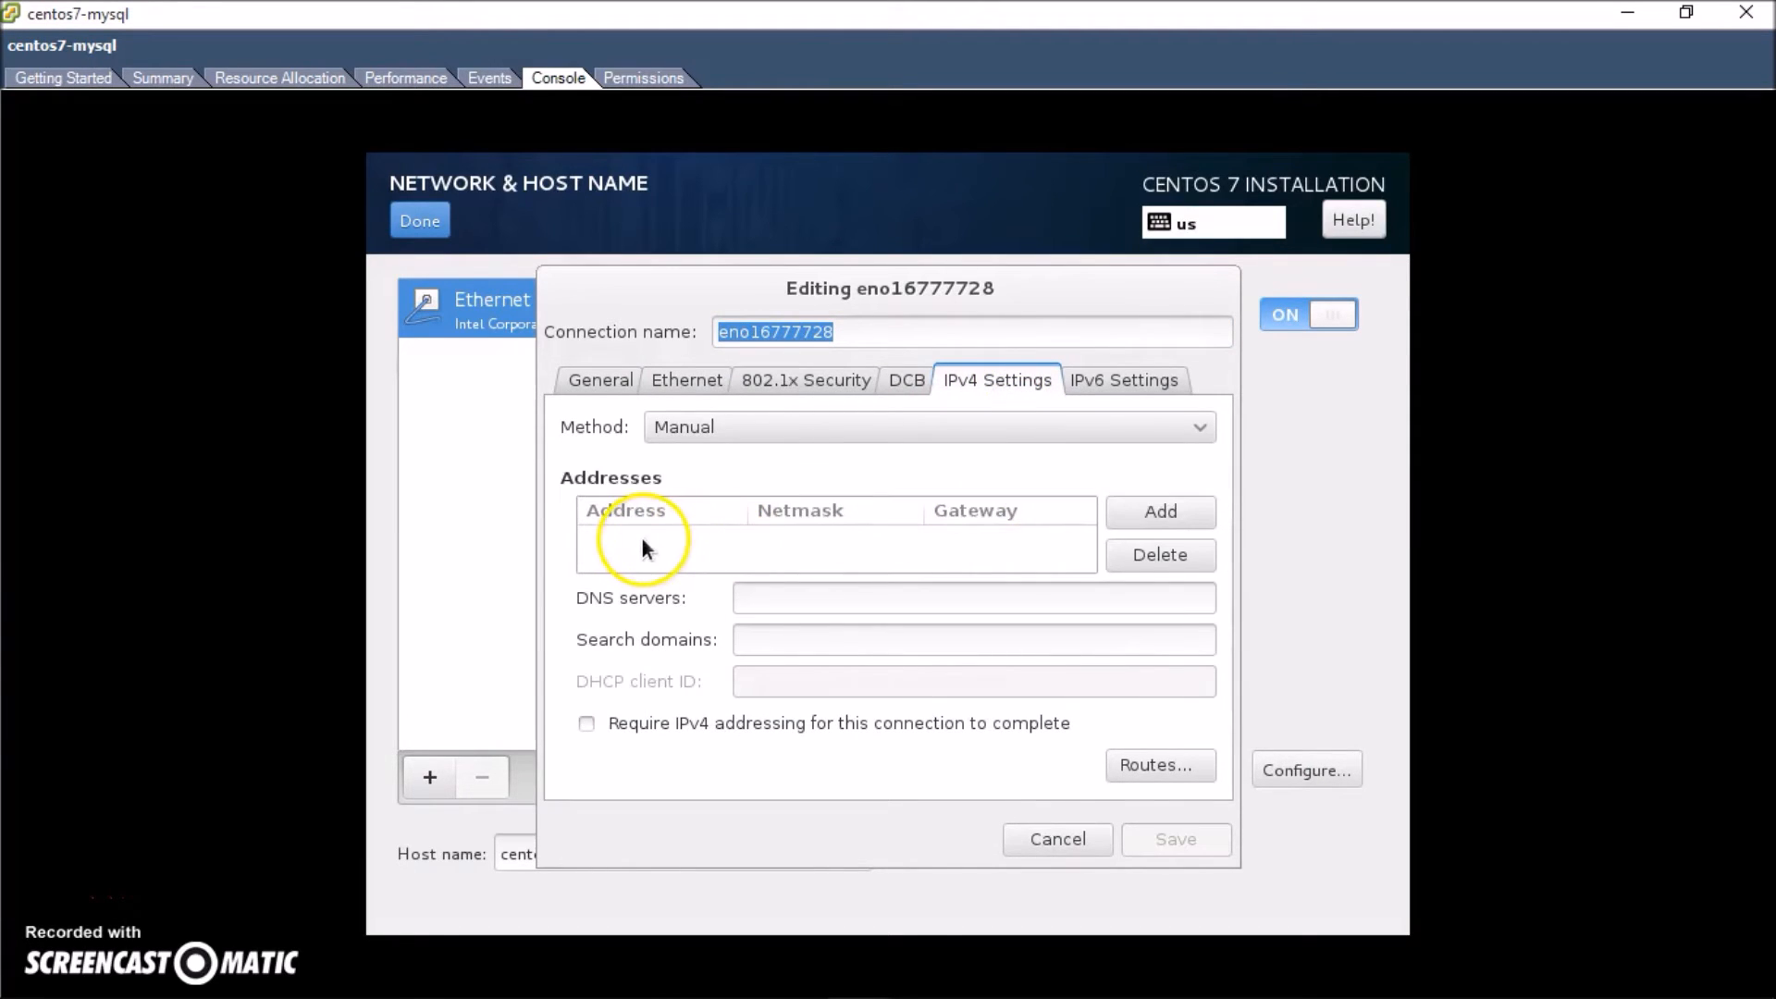
{"action": "left_click", "coordinate": [1147, 511]}
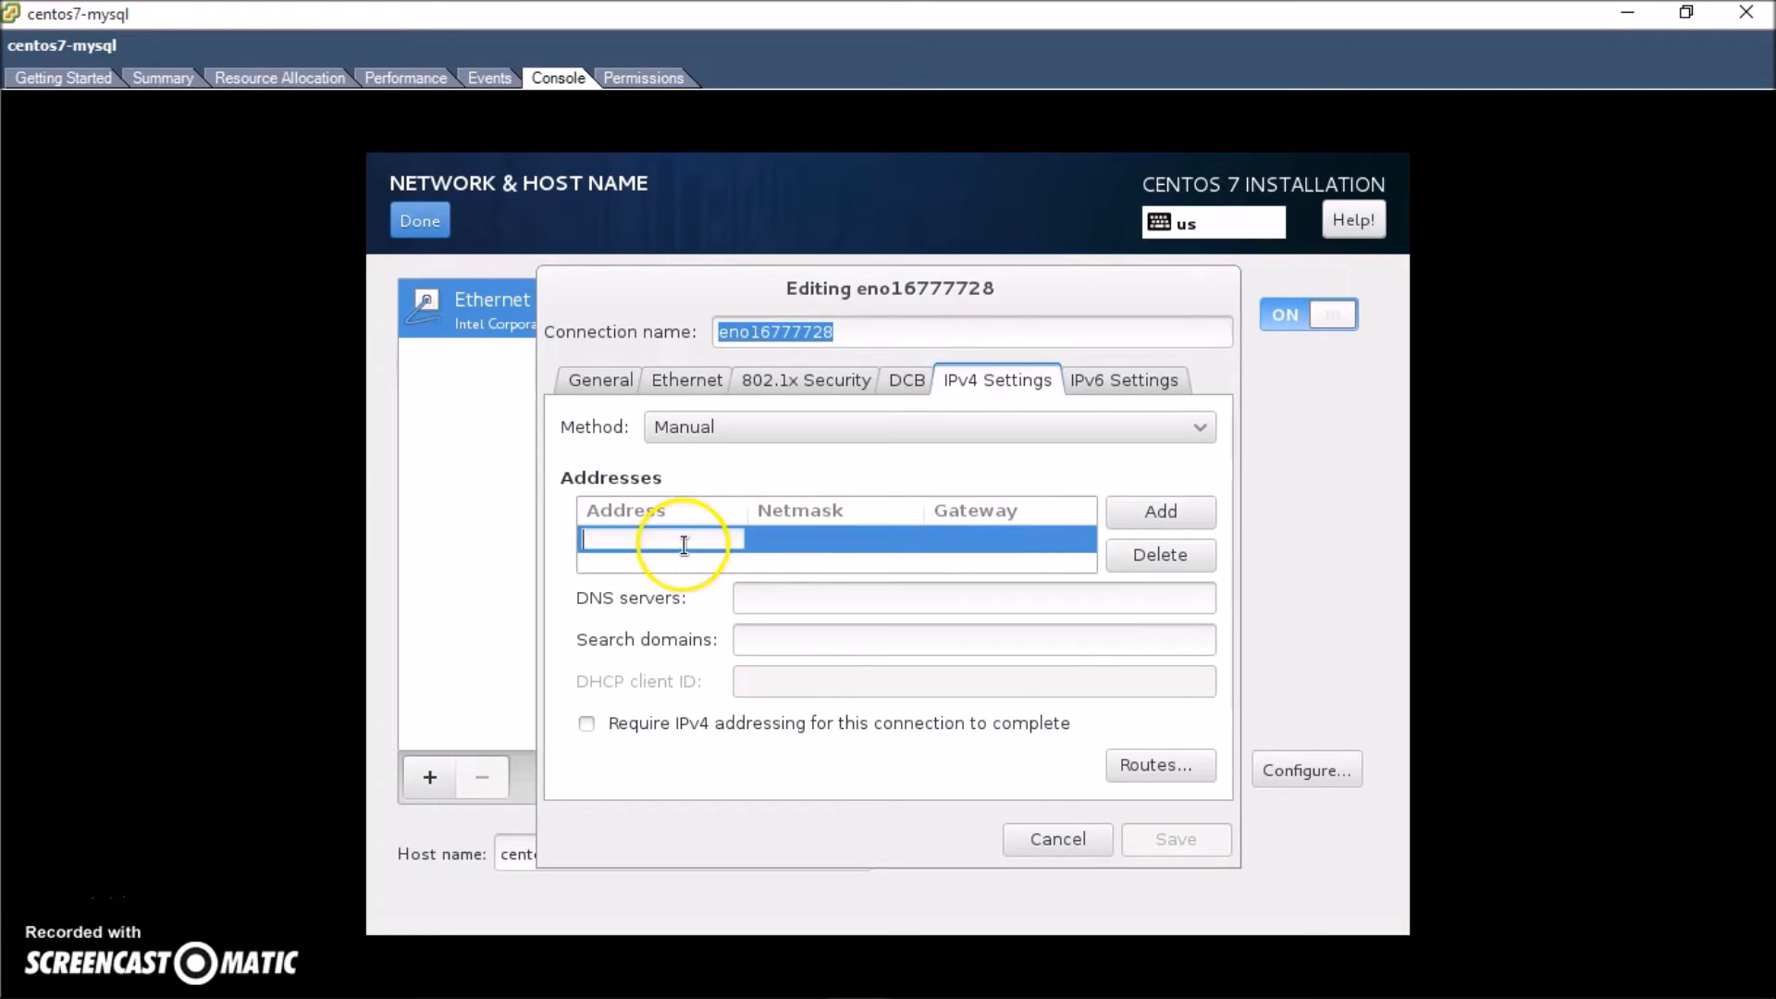
{"action": "type", "text": "172.16.10.20"}
{"action": "key", "text": "Tab"}
{"action": "type", "text": "255.255.255.0"}
{"action": "key", "text": "Tab"}
{"action": "type", "text": "172.160.10.1"}
{"action": "key", "text": "Tab"}
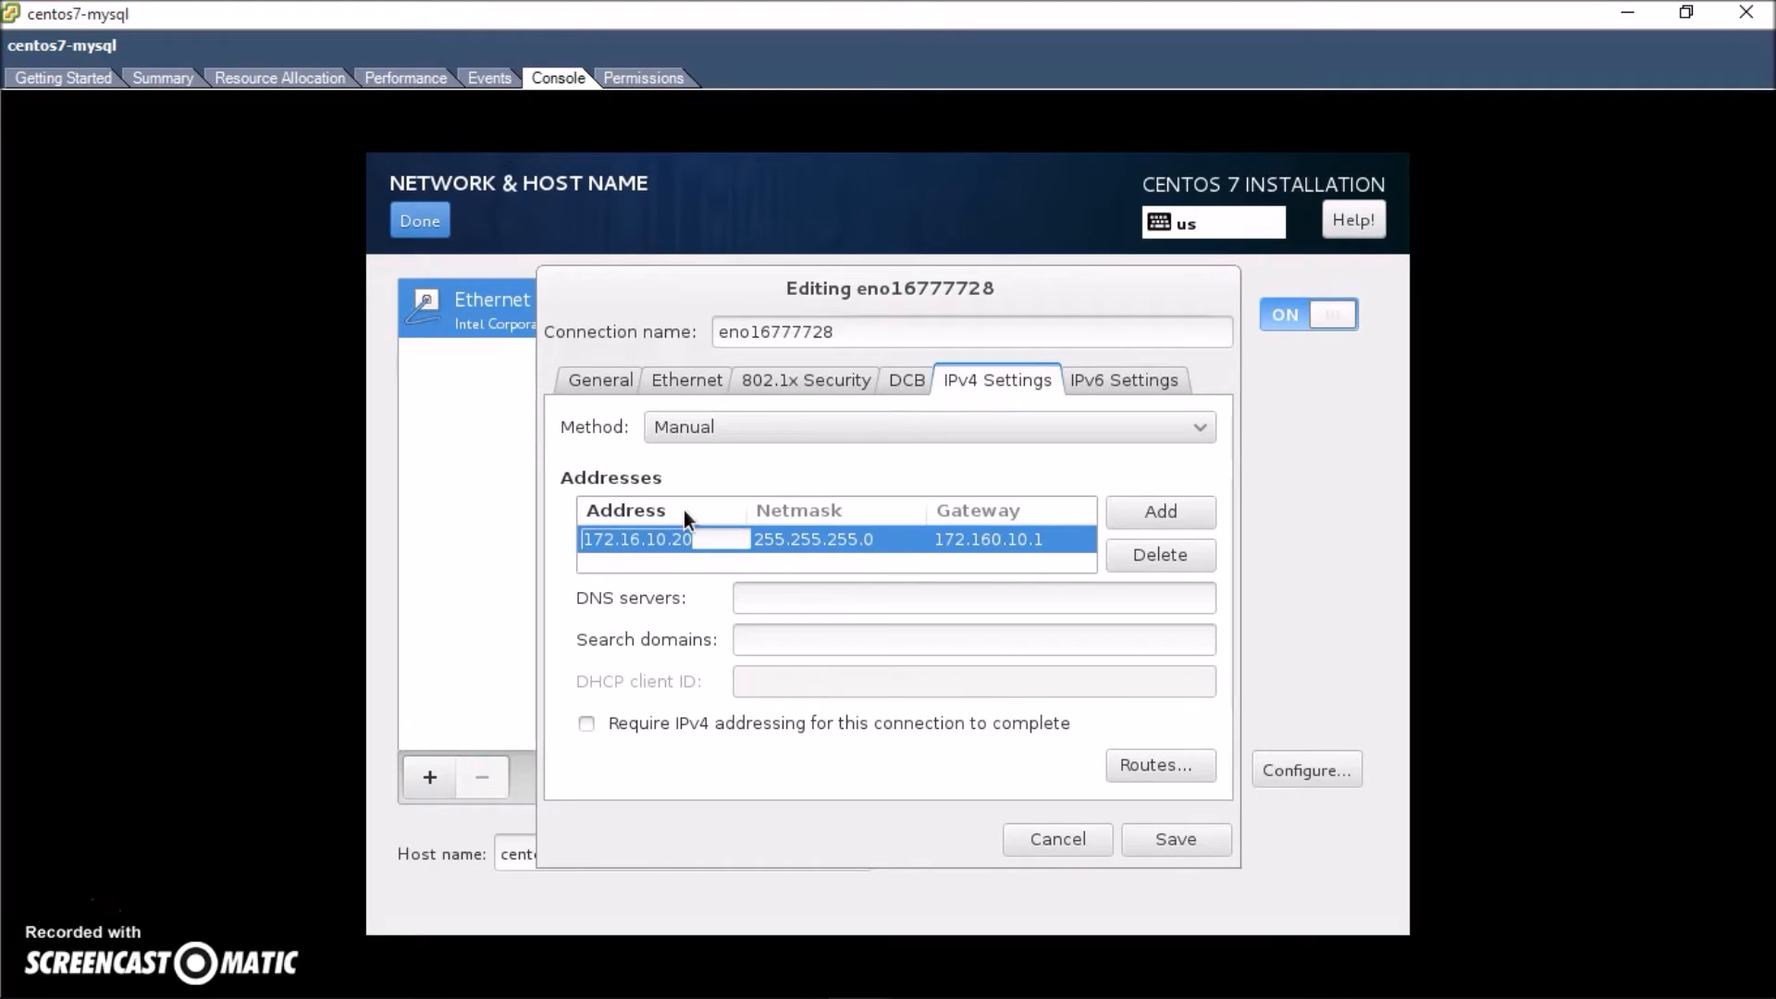
Set the DNS server to 172.16.10.1, check the connection's general options, then save it and finish the network setup
{"action": "left_click", "coordinate": [834, 605]}
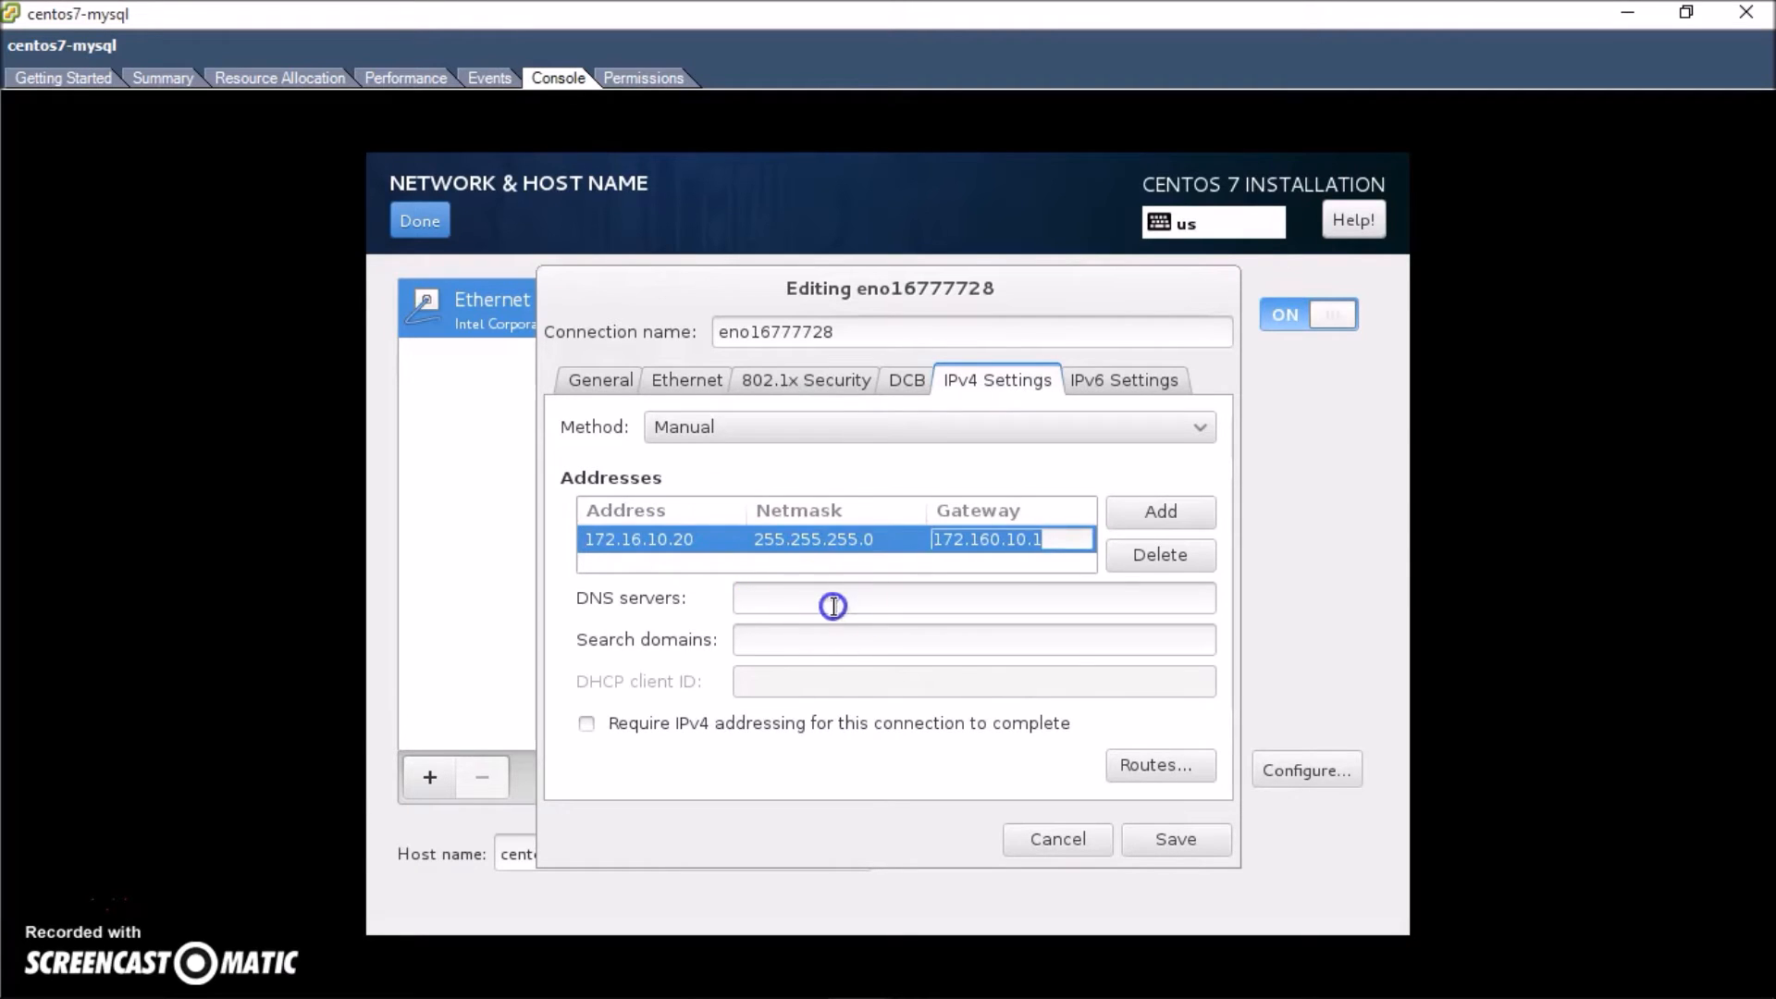
{"action": "type", "text": "172.16.10.1"}
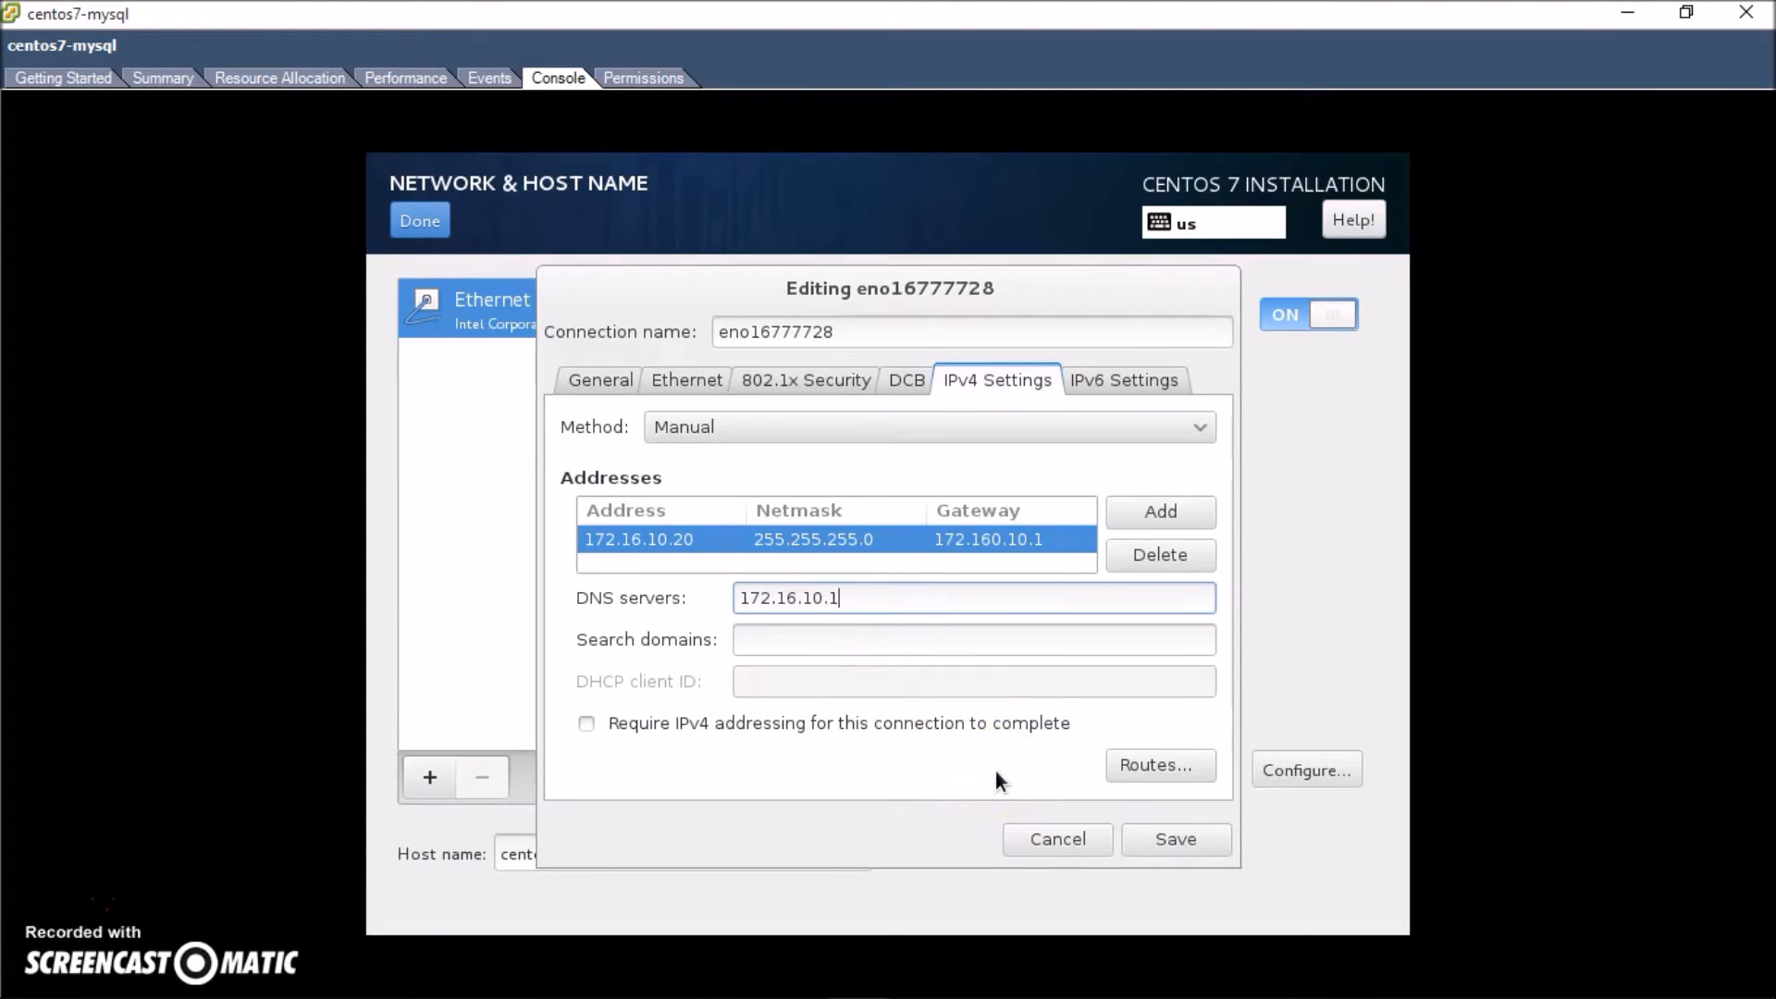
{"action": "left_click", "coordinate": [584, 380]}
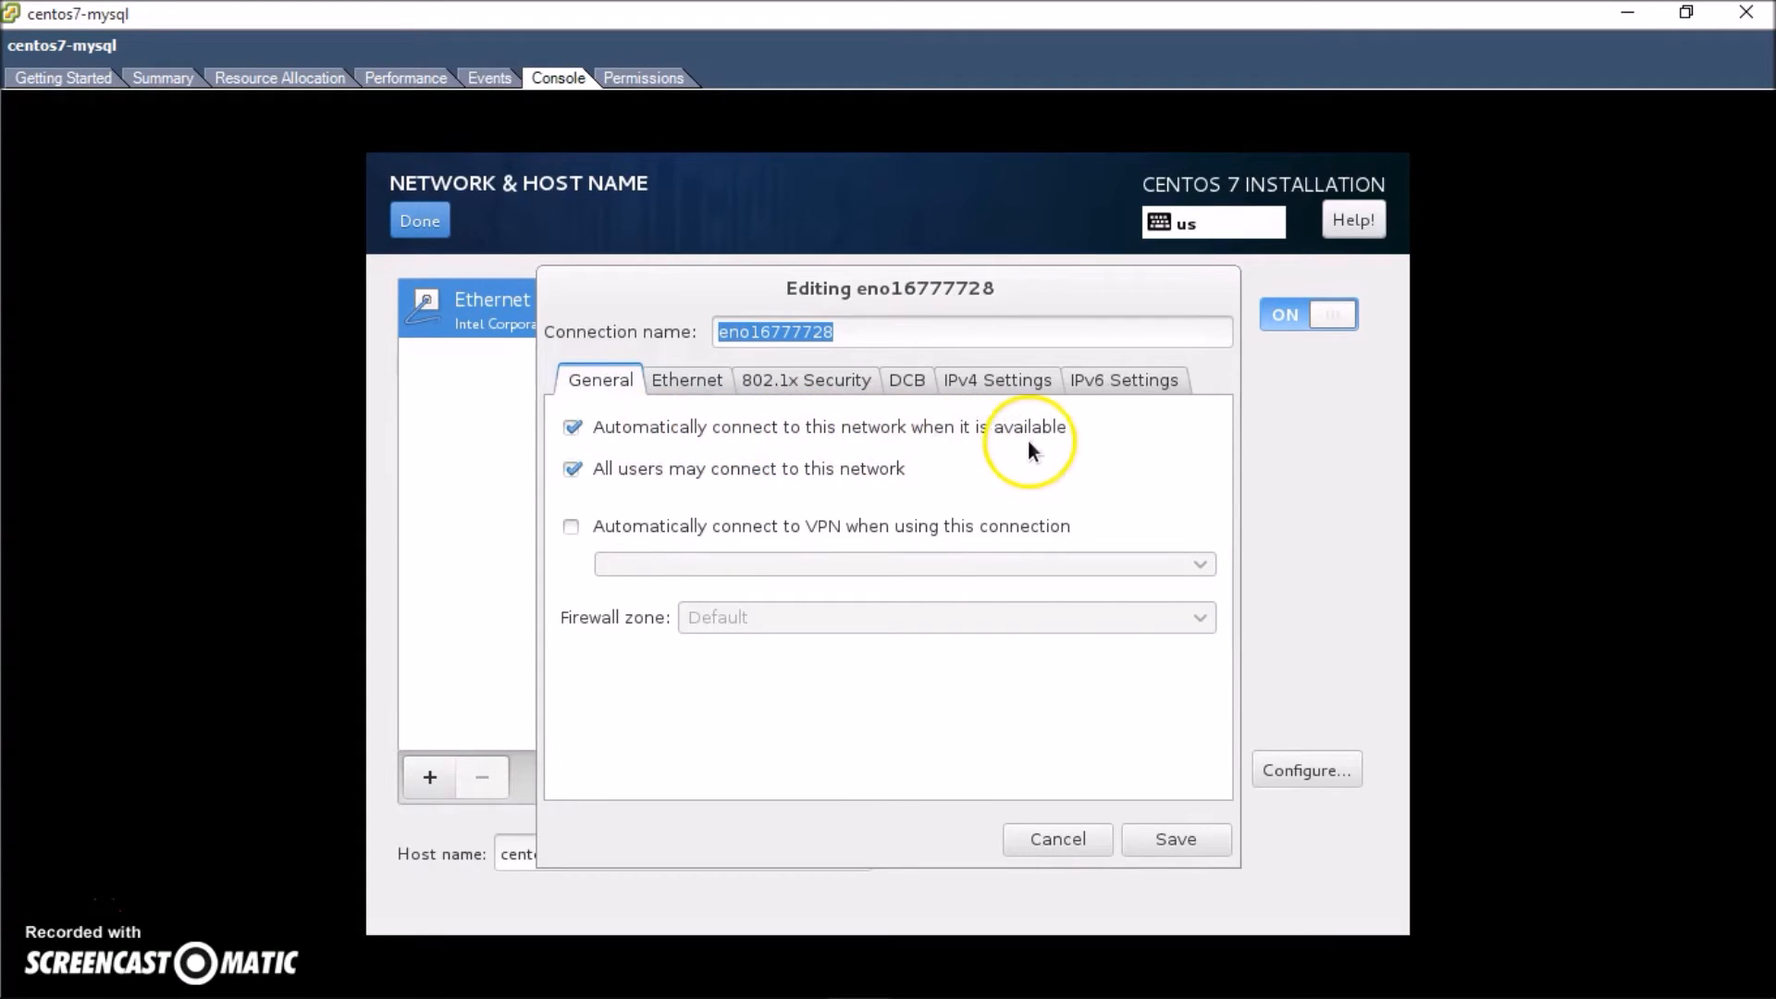
{"action": "left_click", "coordinate": [1191, 840]}
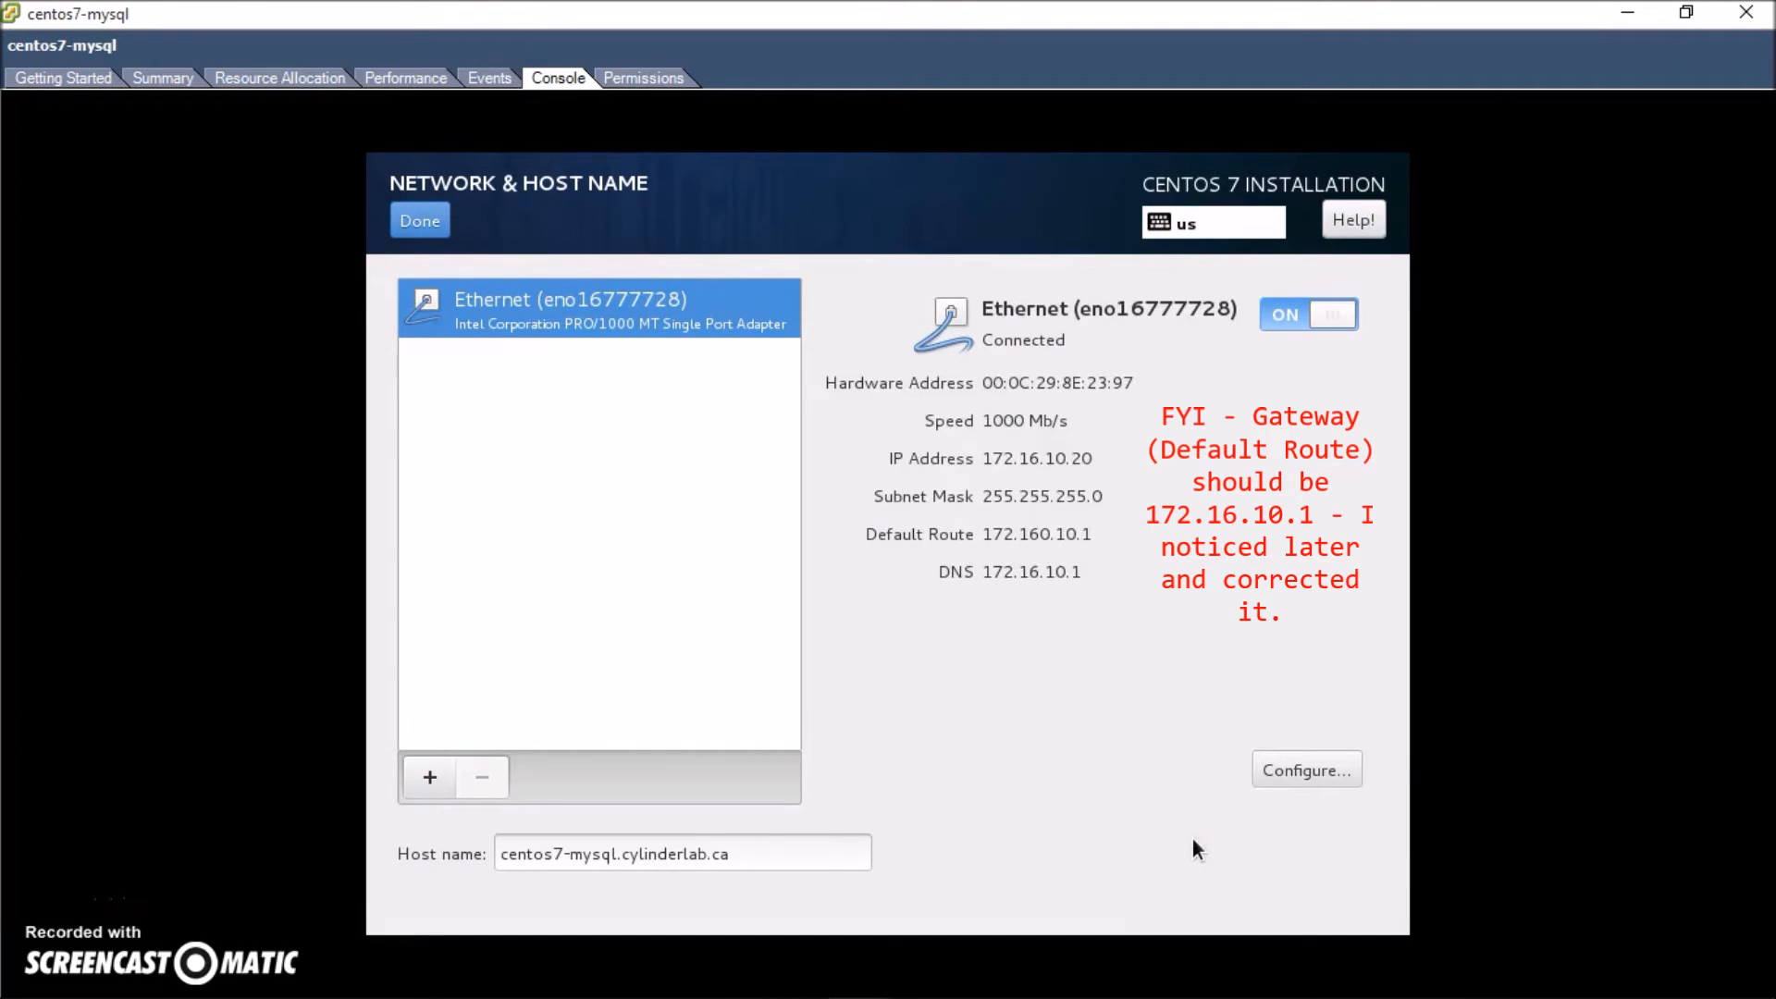
{"action": "left_click", "coordinate": [415, 222]}
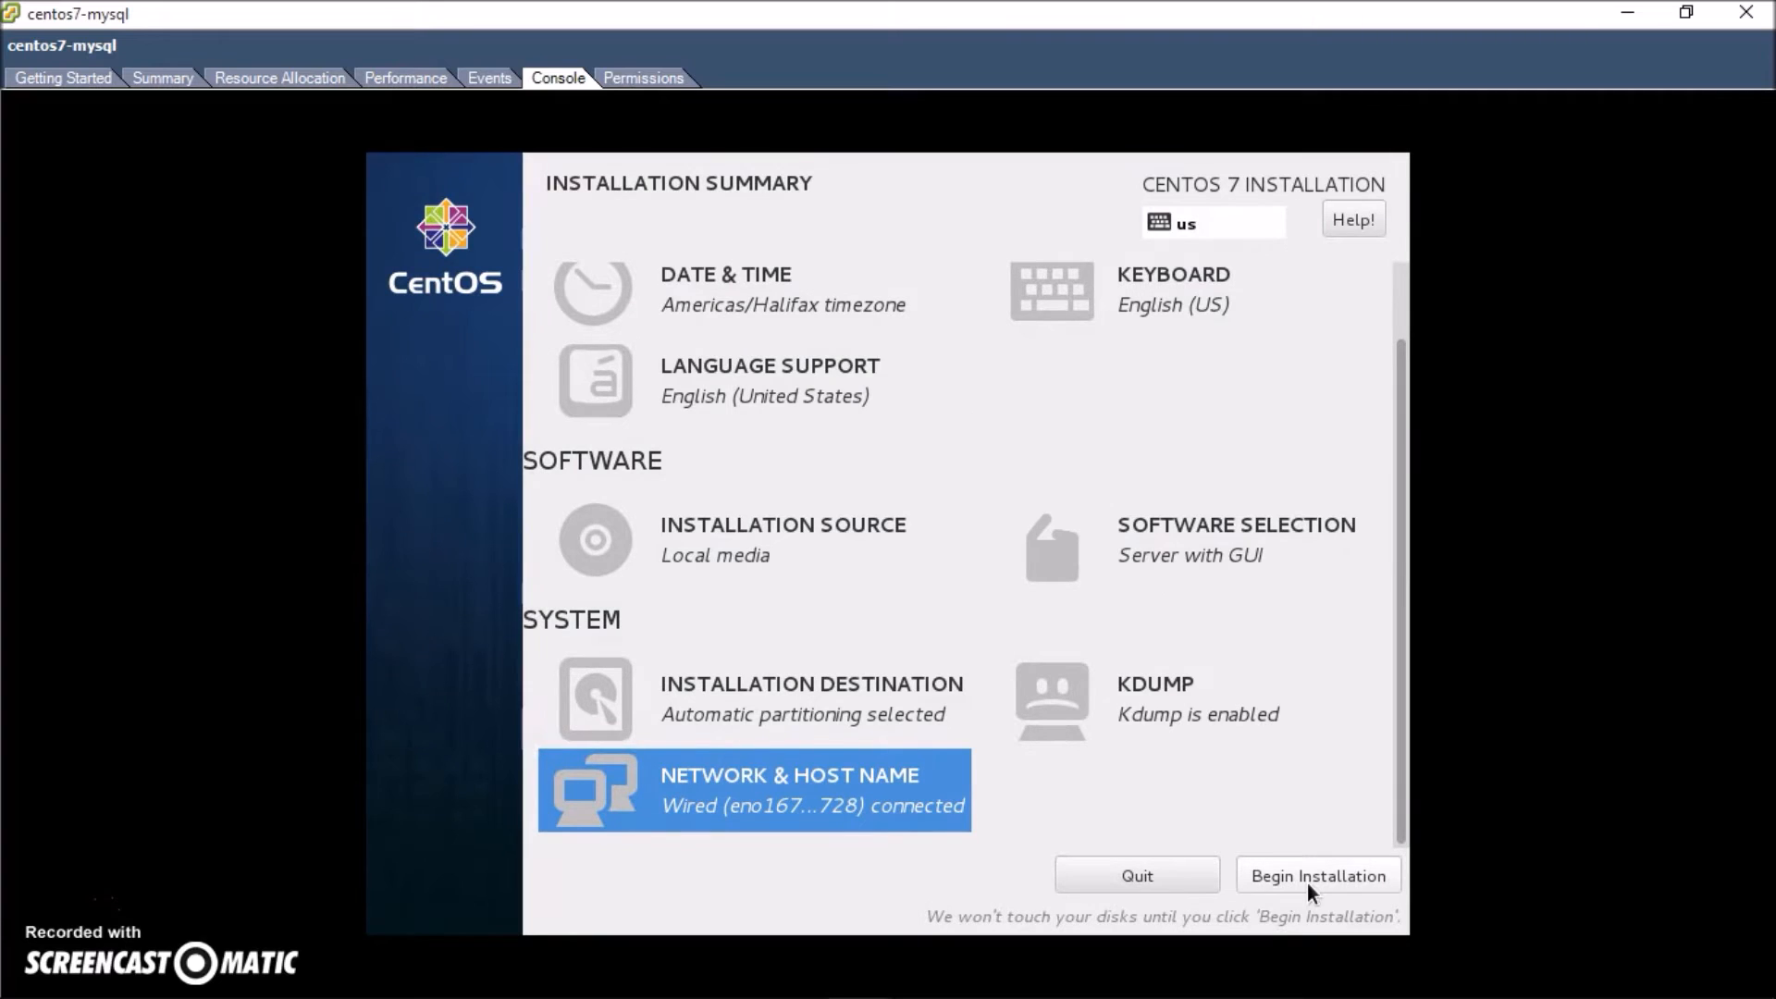
Begin the installation, then enter and confirm the root password
{"action": "left_click", "coordinate": [1307, 884]}
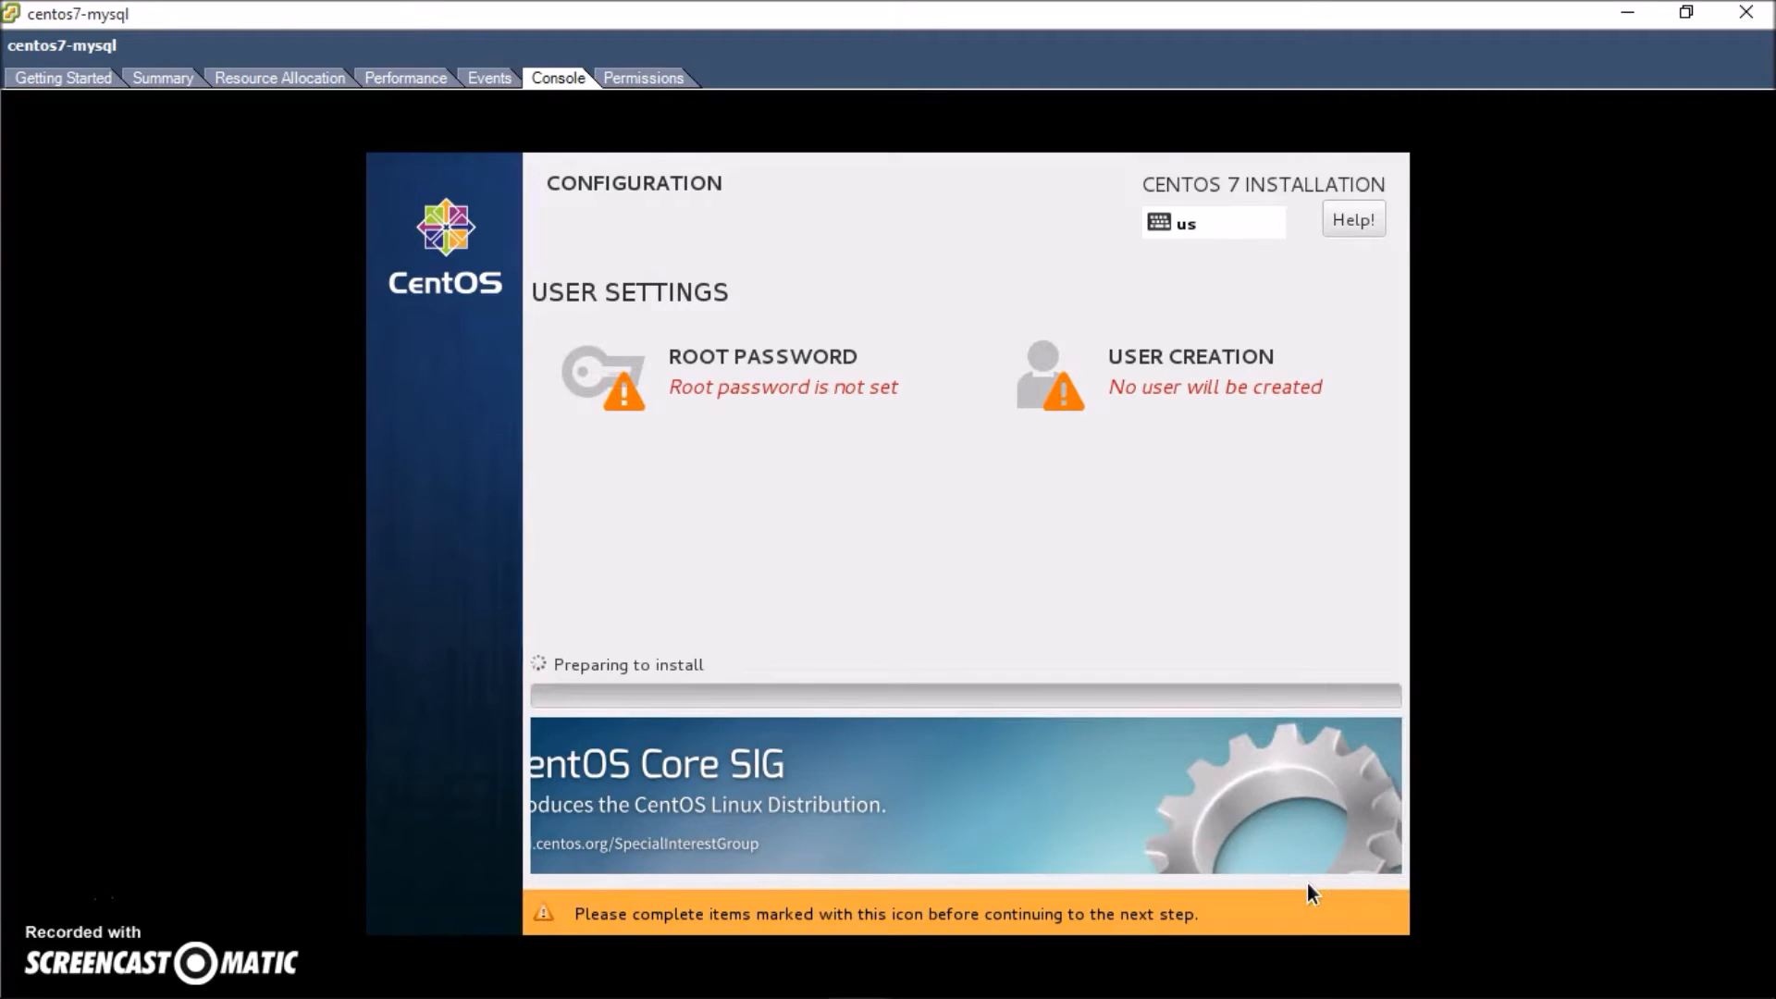
{"action": "left_click", "coordinate": [746, 381]}
{"action": "left_click", "coordinate": [721, 308]}
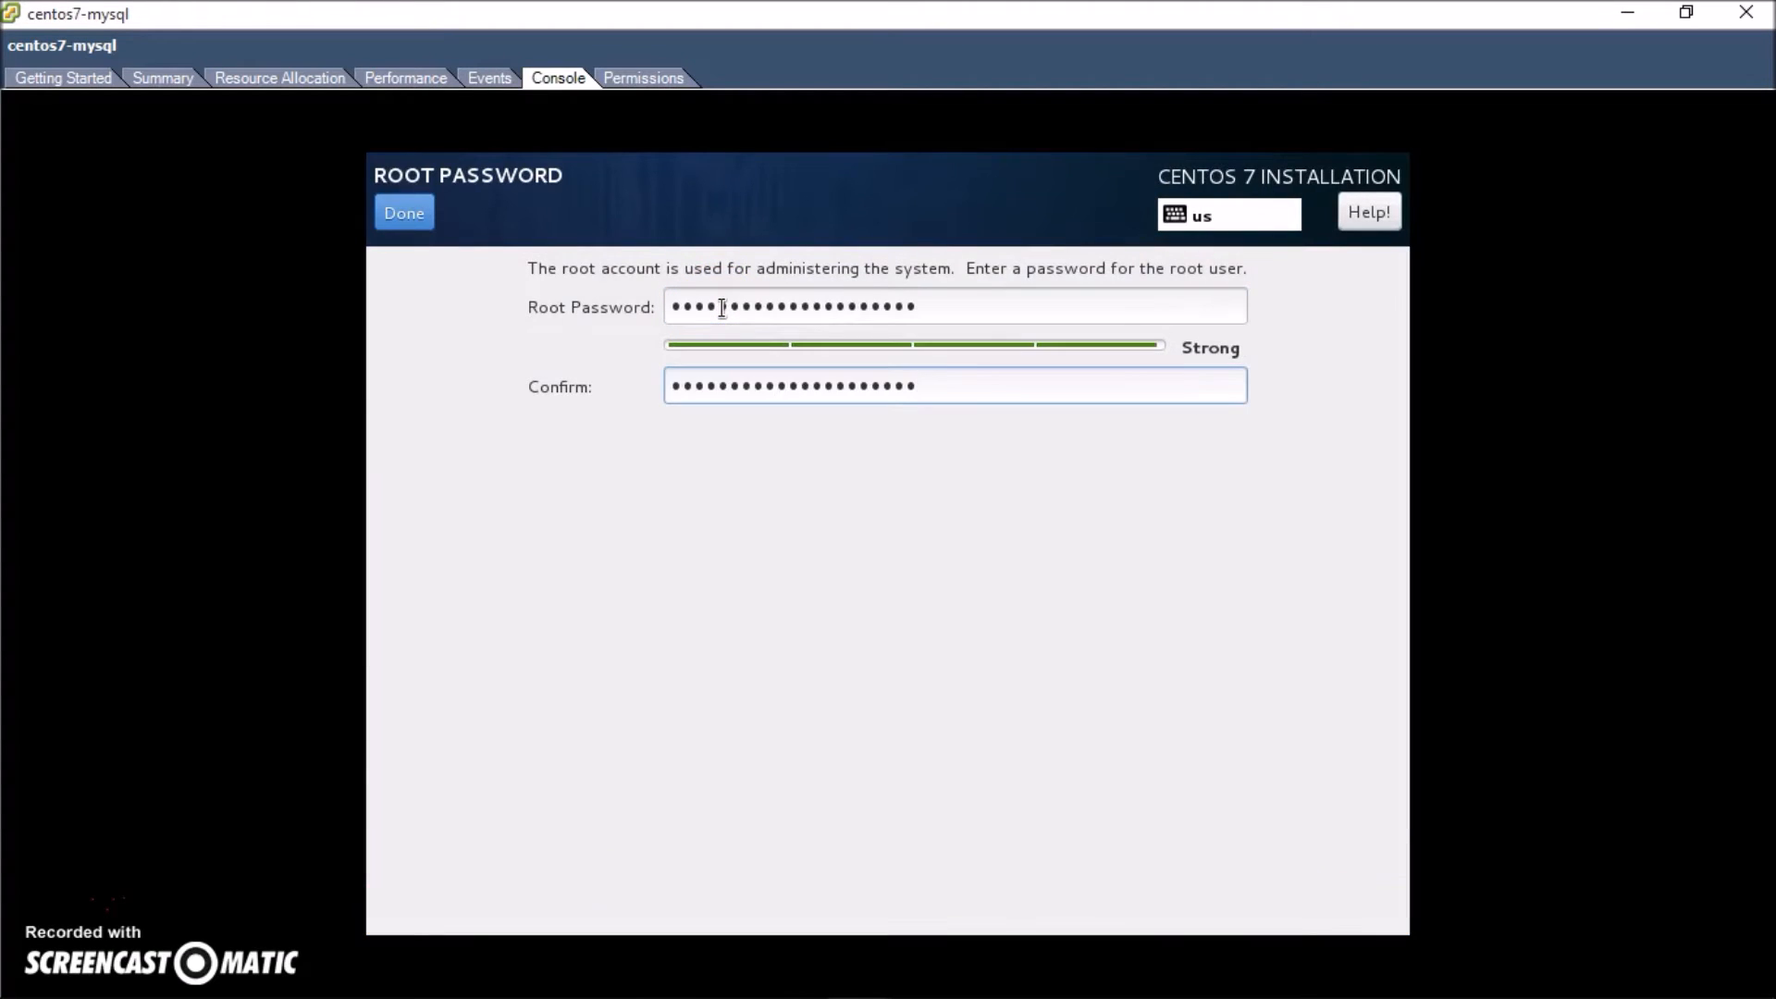
{"action": "left_click", "coordinate": [390, 212]}
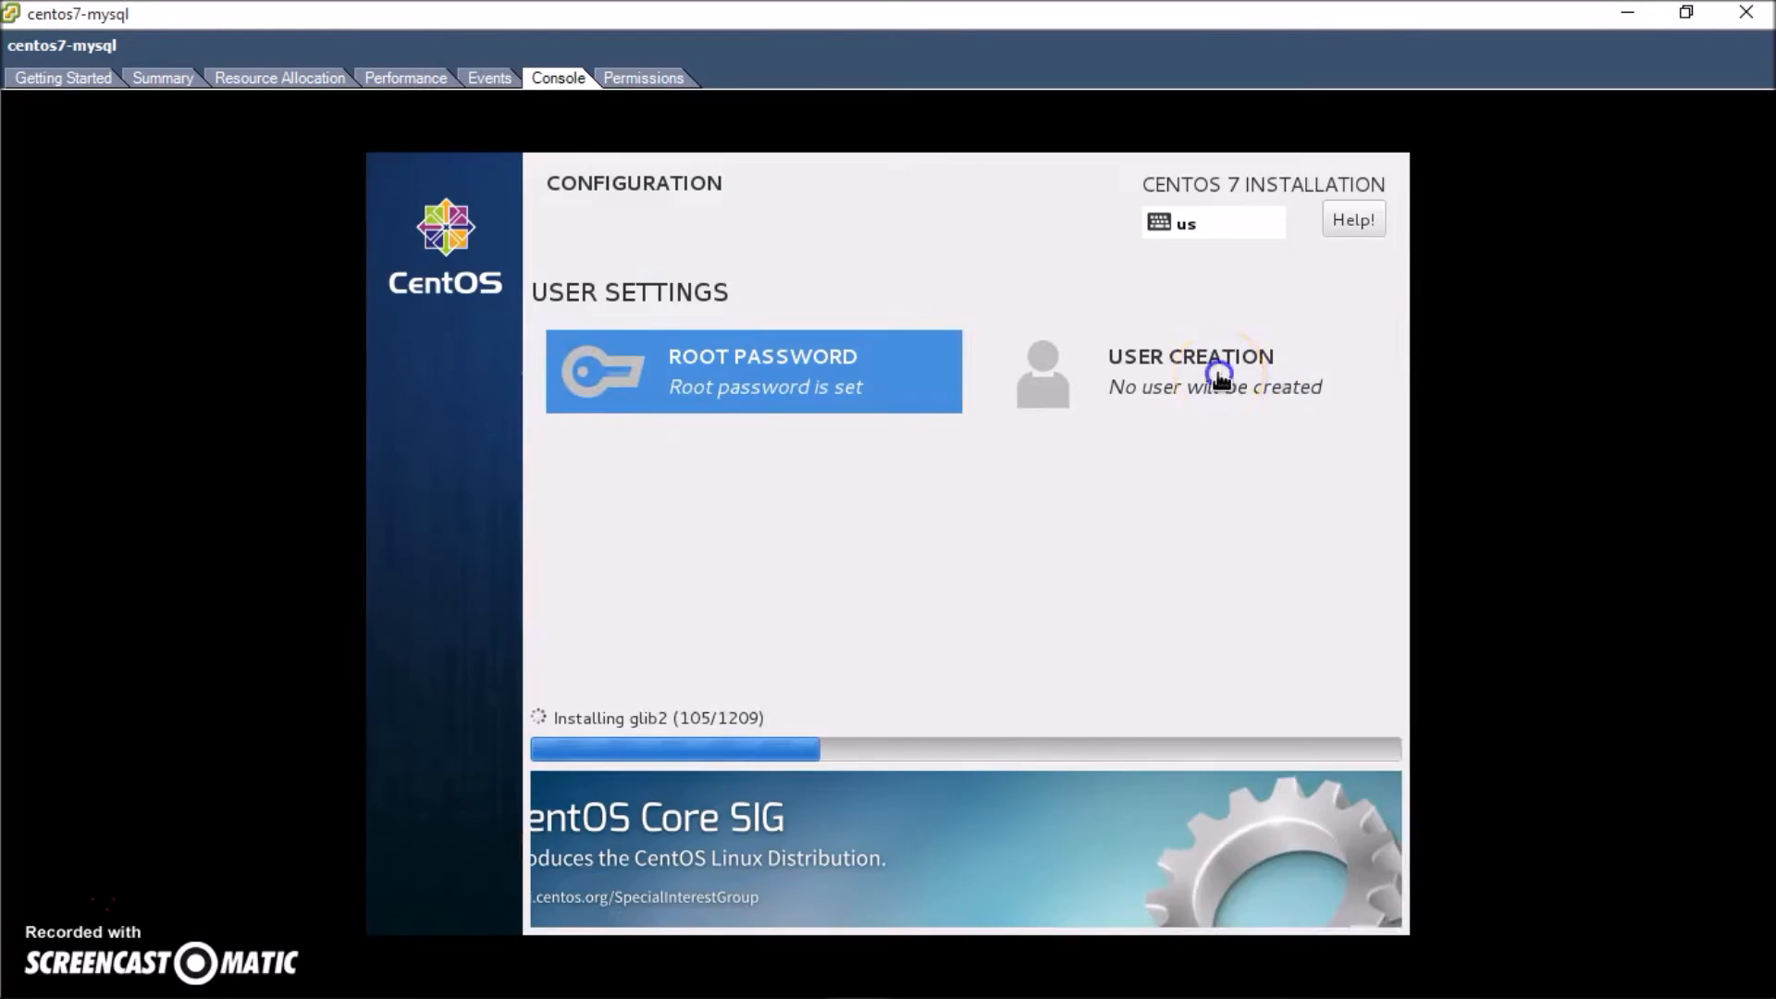
Start creating a user with full name and user name cylinder, and make this user an administrator
{"action": "left_click", "coordinate": [1217, 380]}
{"action": "type", "text": "cy"}
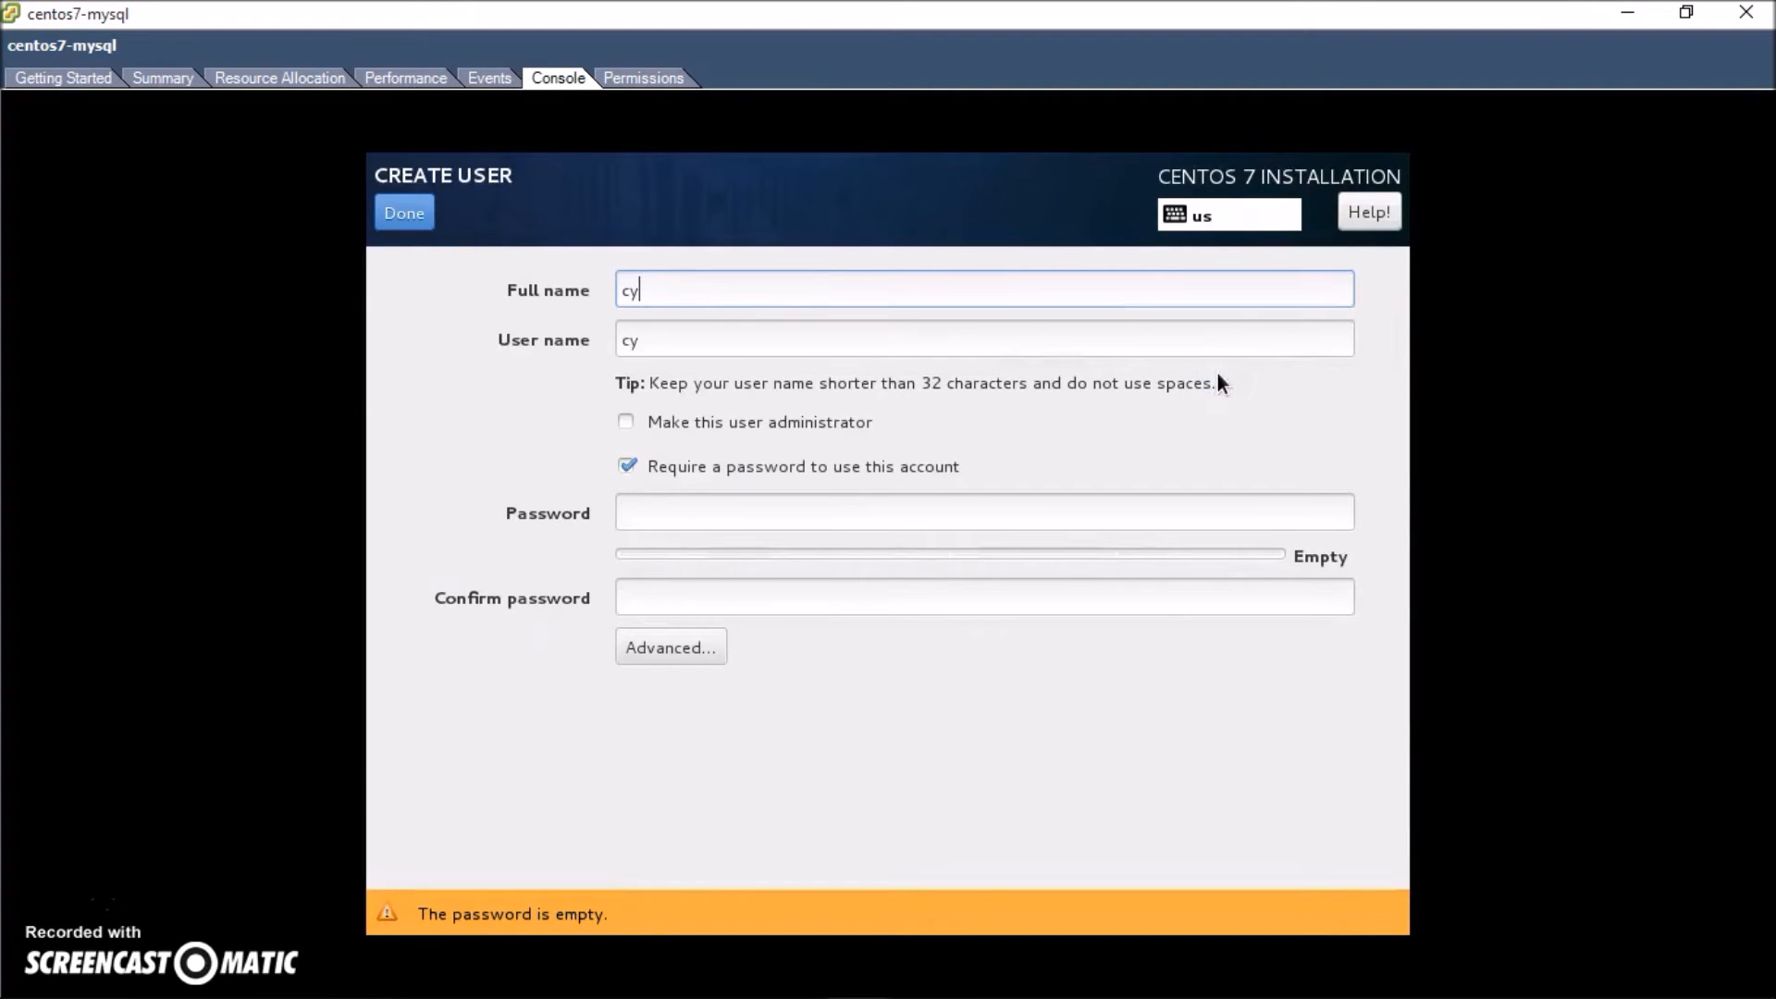
{"action": "type", "text": "linder"}
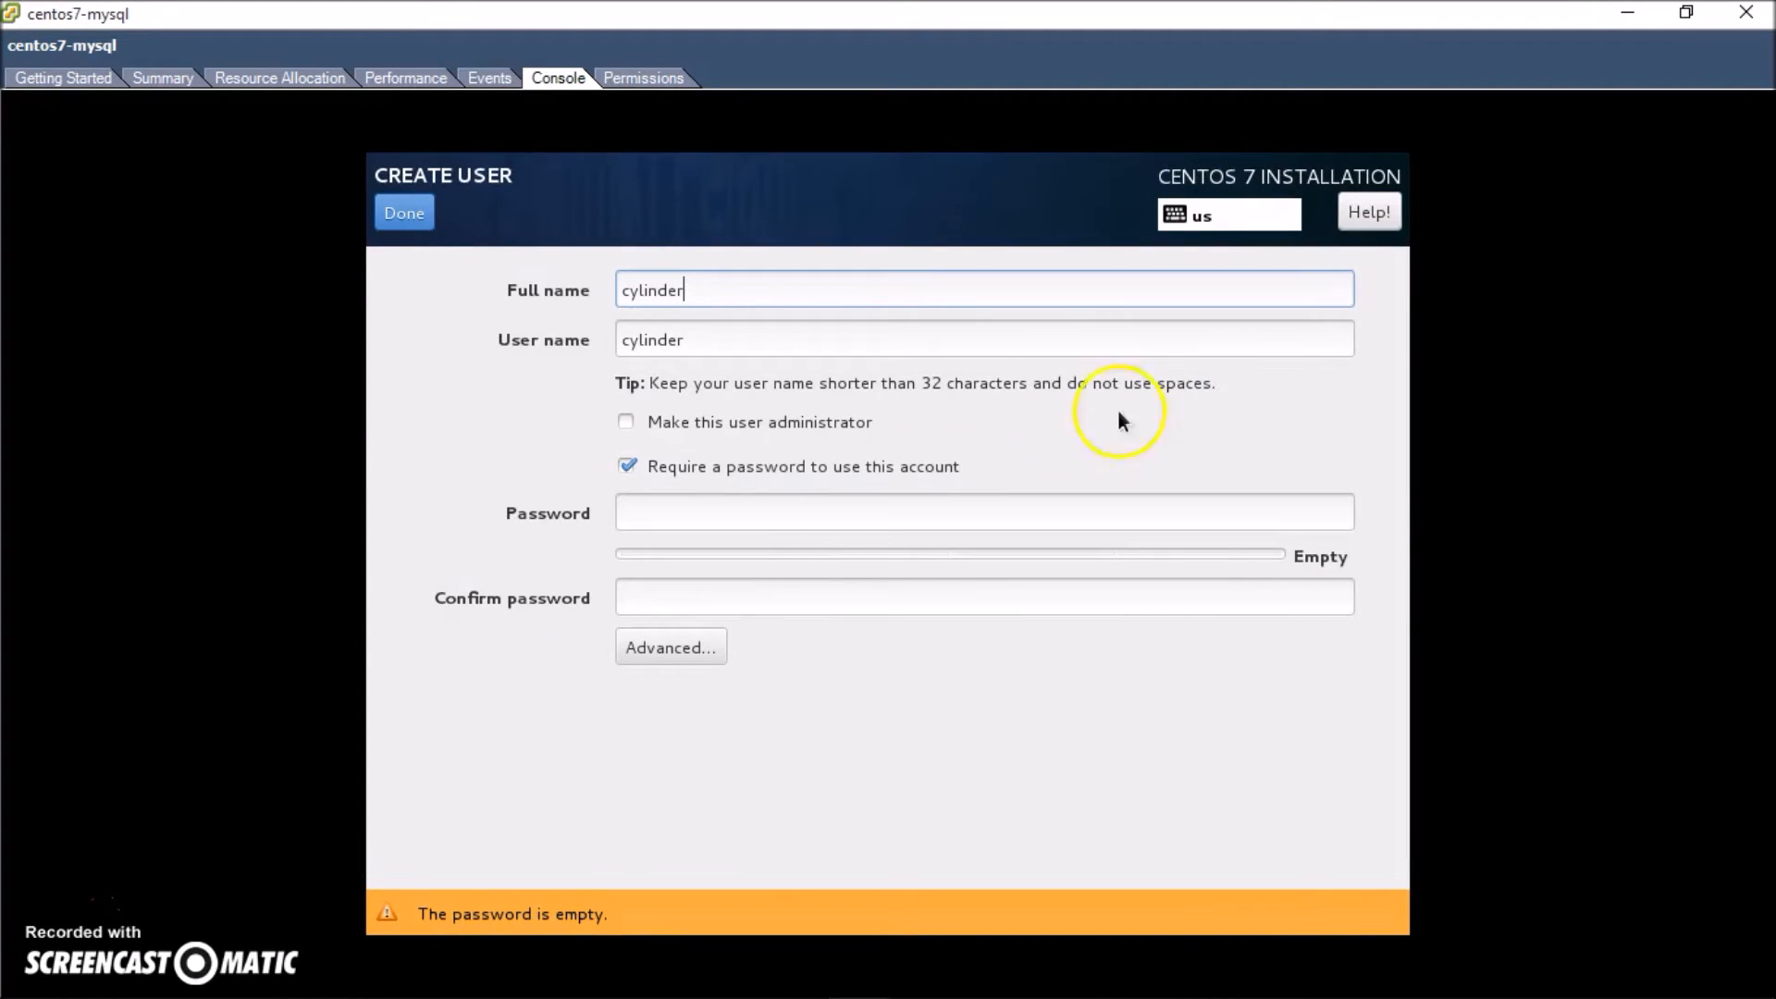
{"action": "left_click", "coordinate": [626, 423]}
Enter and confirm the account password for the new user, then finish the user creation
{"action": "left_click", "coordinate": [648, 508]}
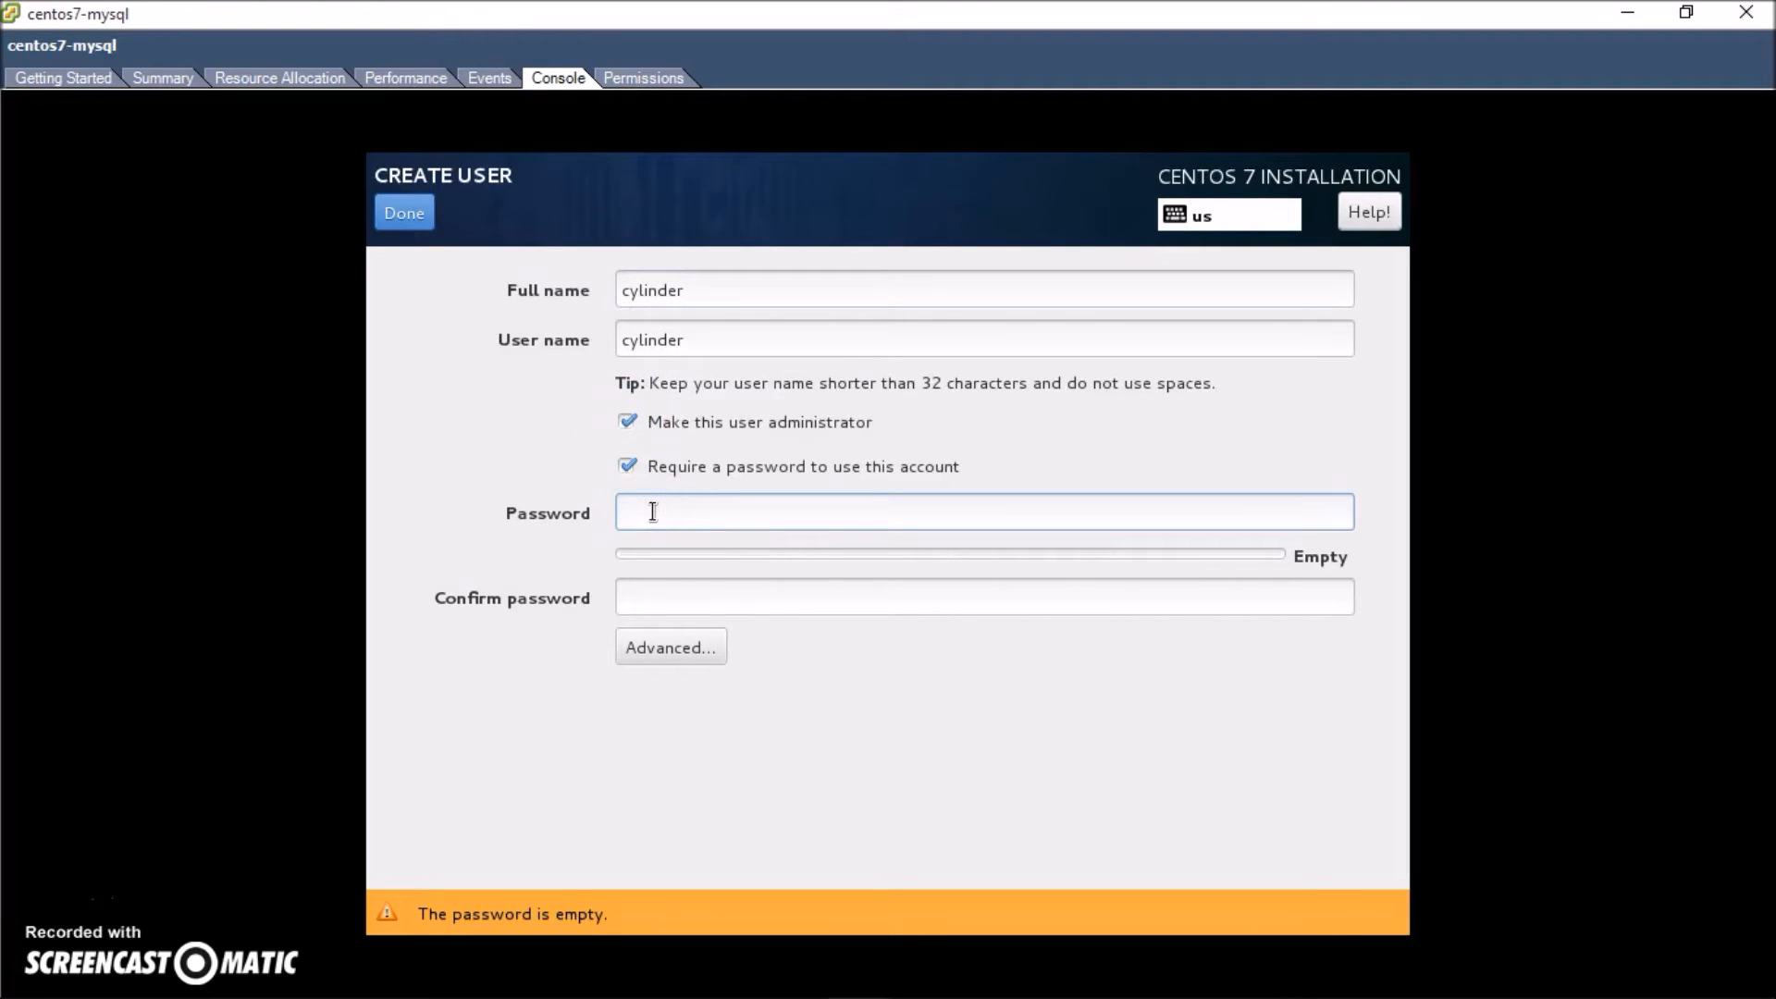
{"action": "key", "text": "ctrl+v"}
{"action": "key", "text": "Tab"}
{"action": "key", "text": "ctrl+v"}
{"action": "key", "text": "Tab"}
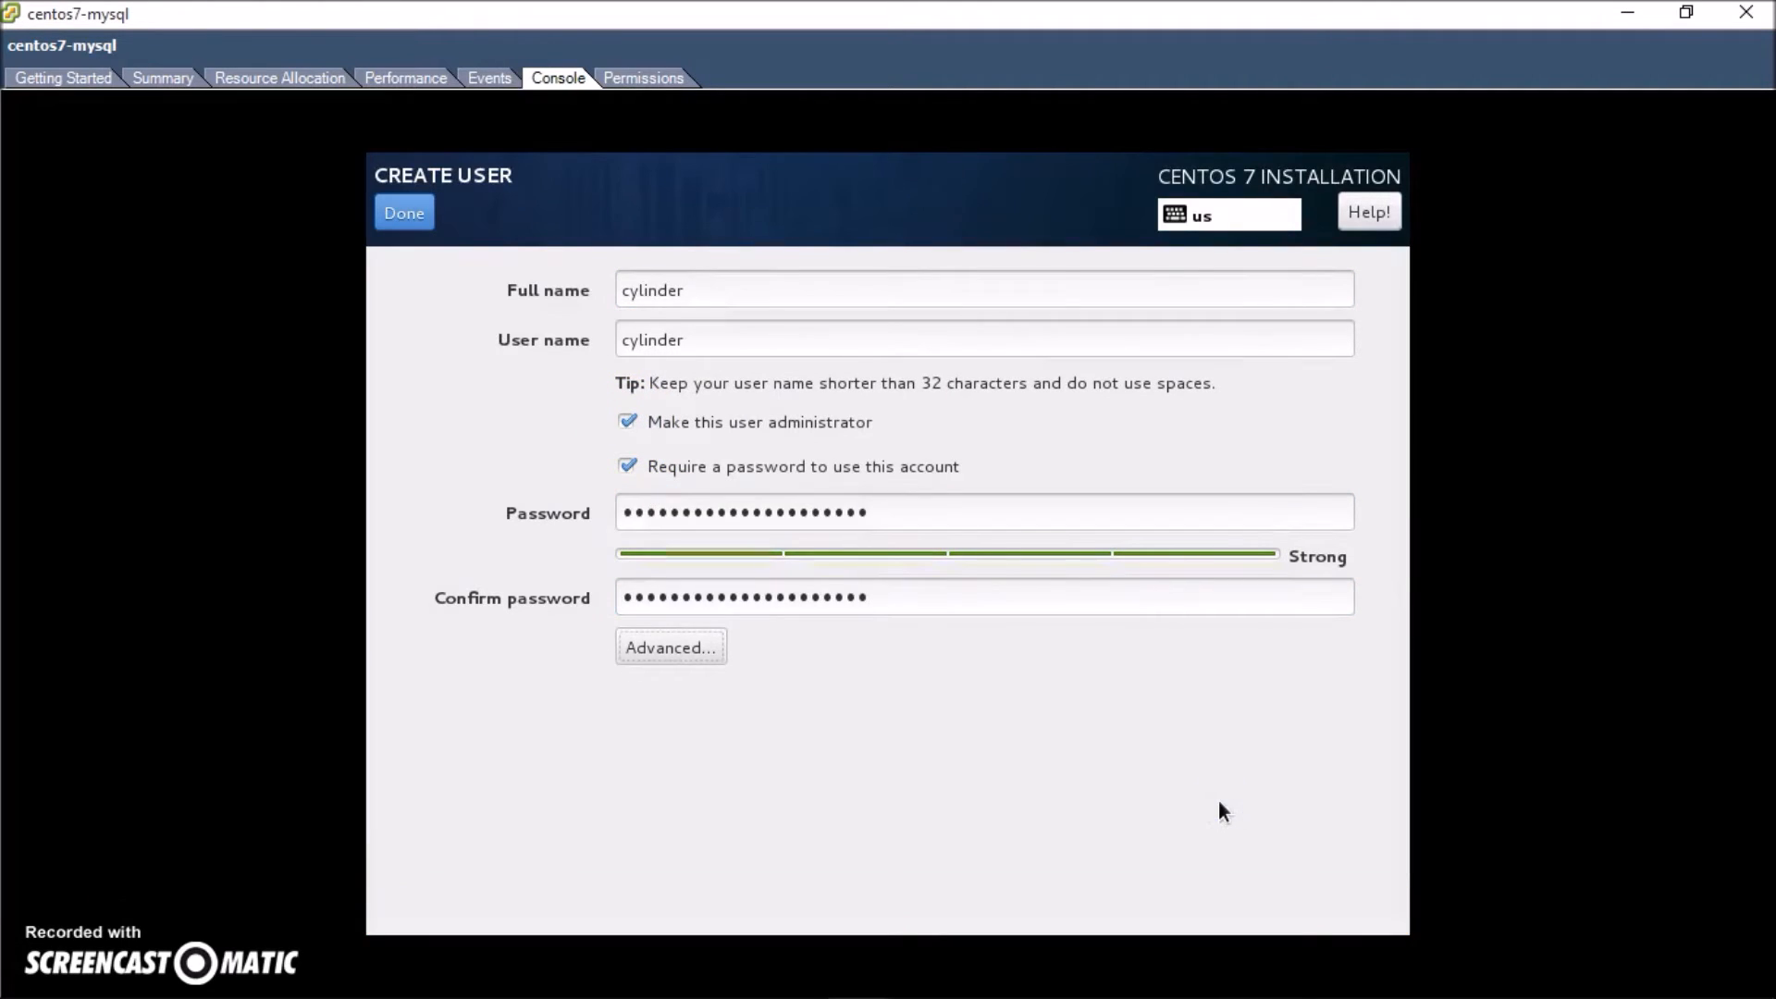
{"action": "left_click", "coordinate": [403, 214]}
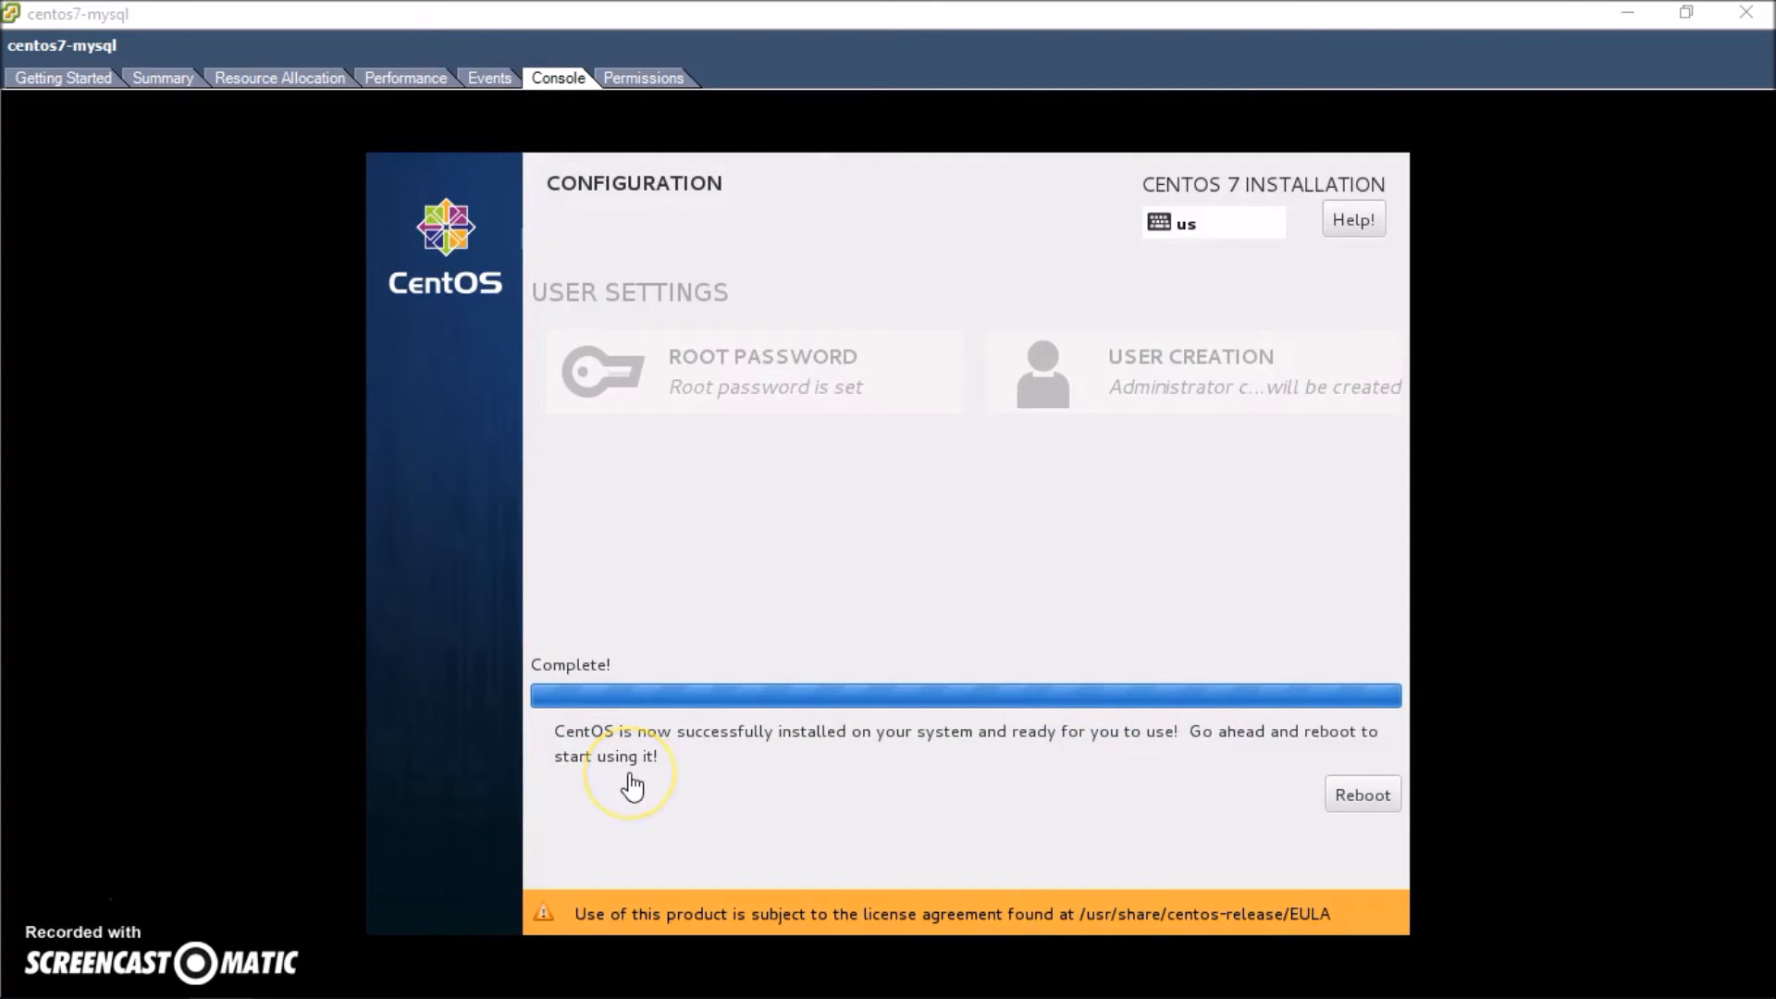
Reboot into the installed CentOS system and sign in as cylinder with the account password
{"action": "left_click", "coordinate": [1359, 801]}
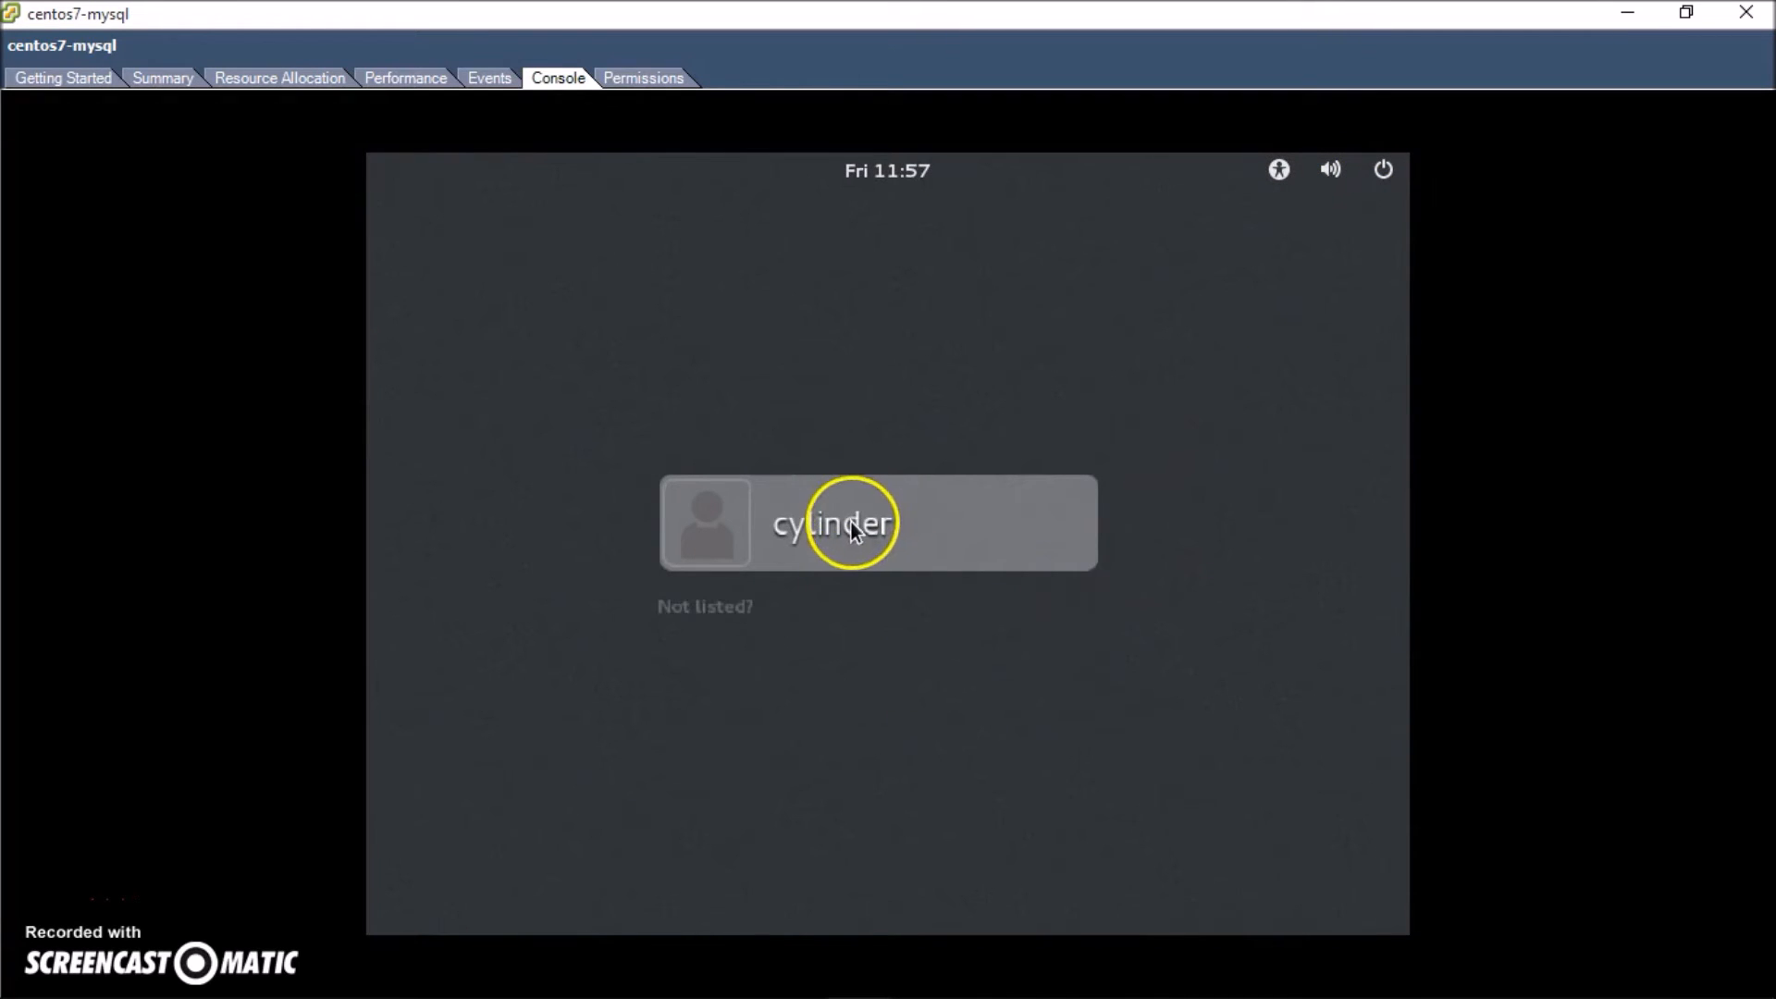
{"action": "left_click", "coordinate": [849, 521]}
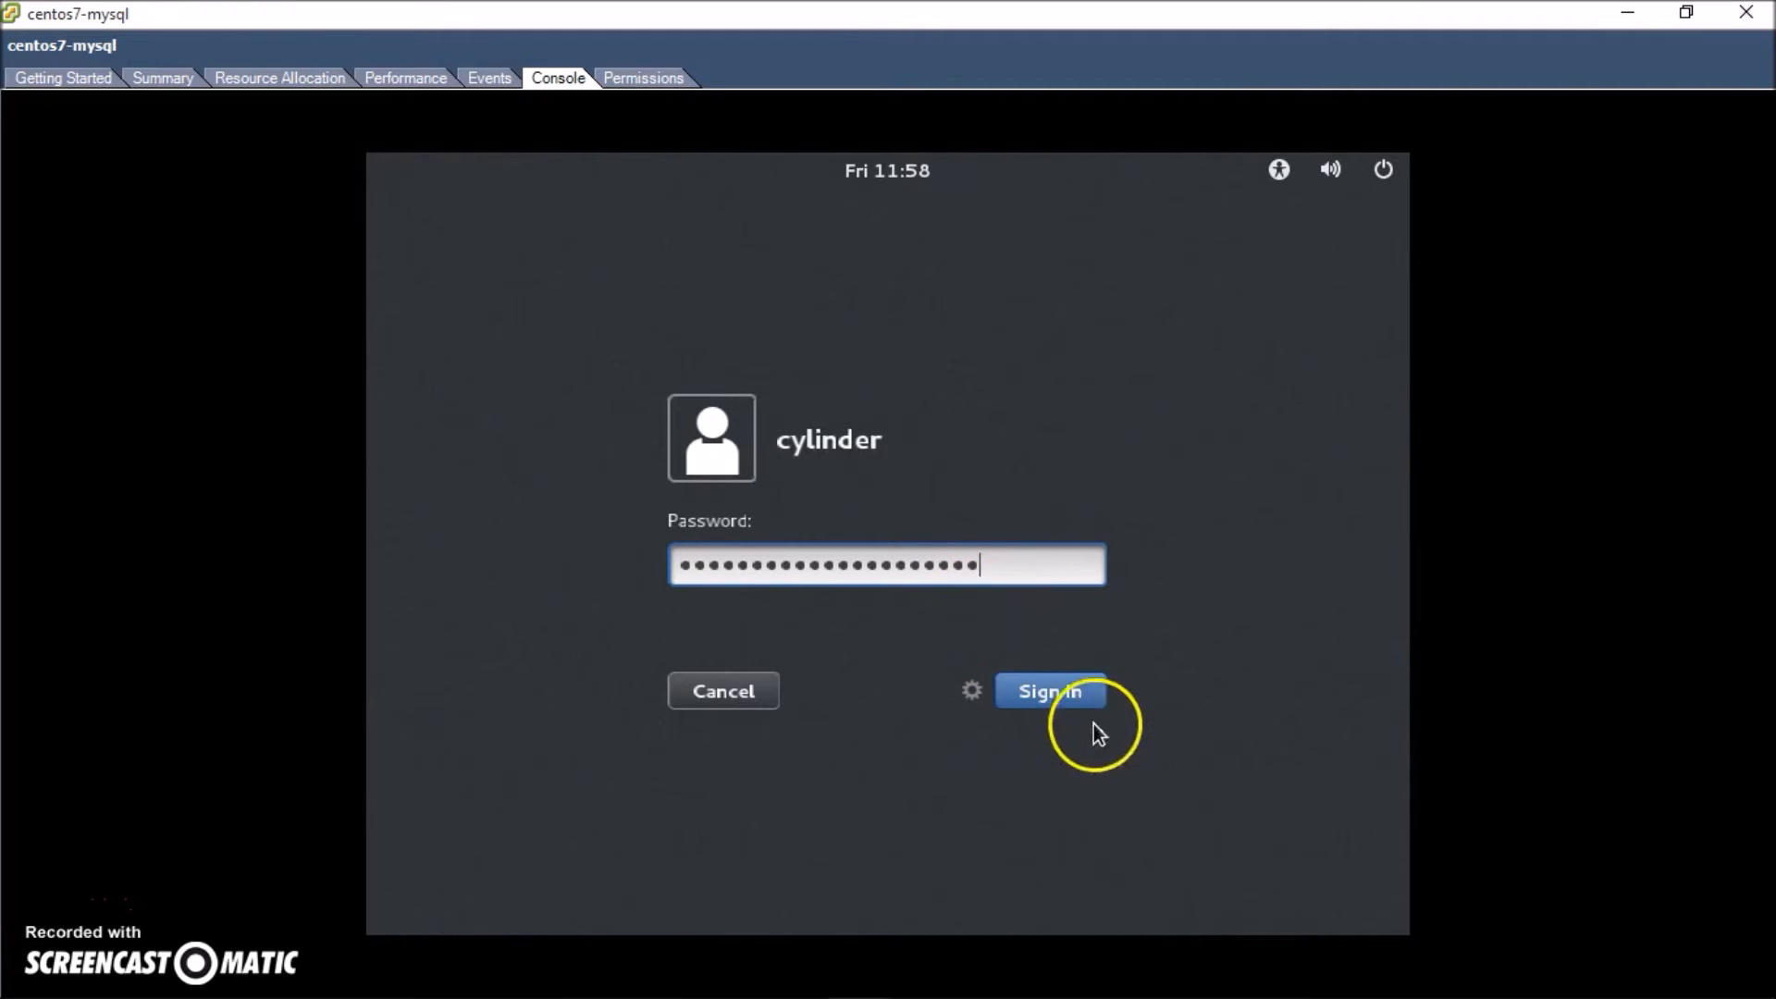
{"action": "left_click", "coordinate": [1071, 703]}
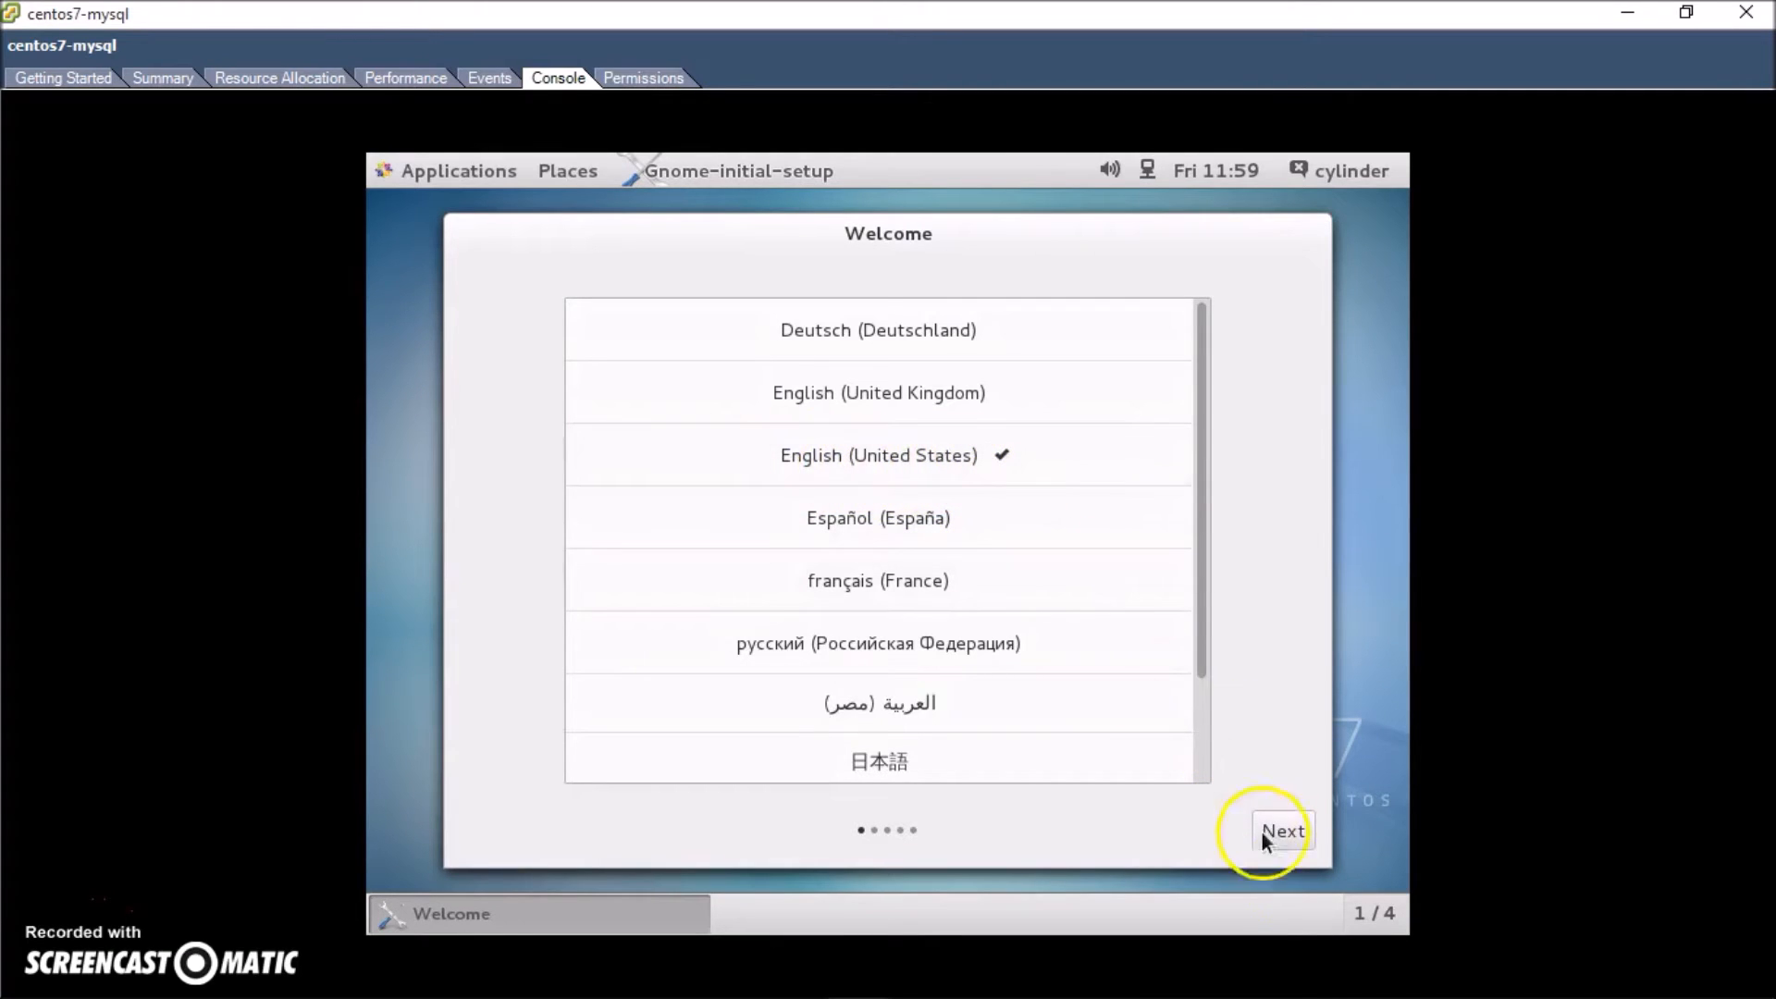
Complete the initial setup with the English (United States) language and English (US) input source, then start using CentOS Linux
{"action": "left_click", "coordinate": [1295, 838]}
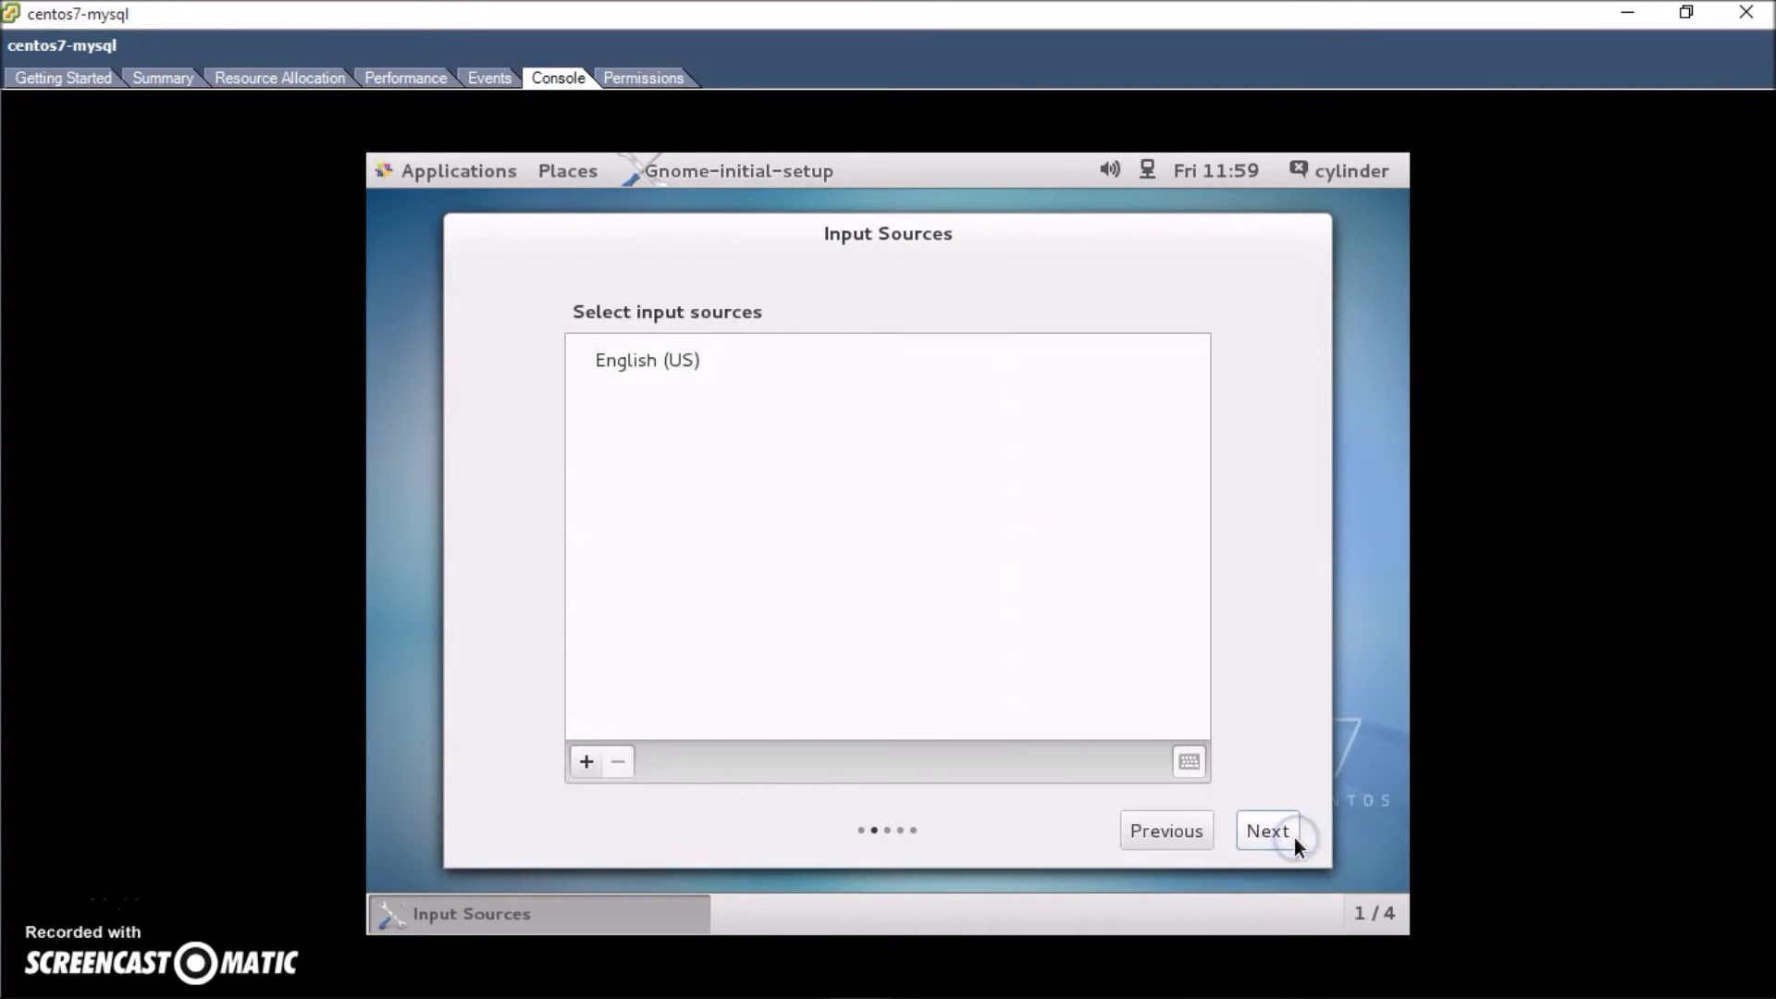
{"action": "left_click", "coordinate": [632, 363]}
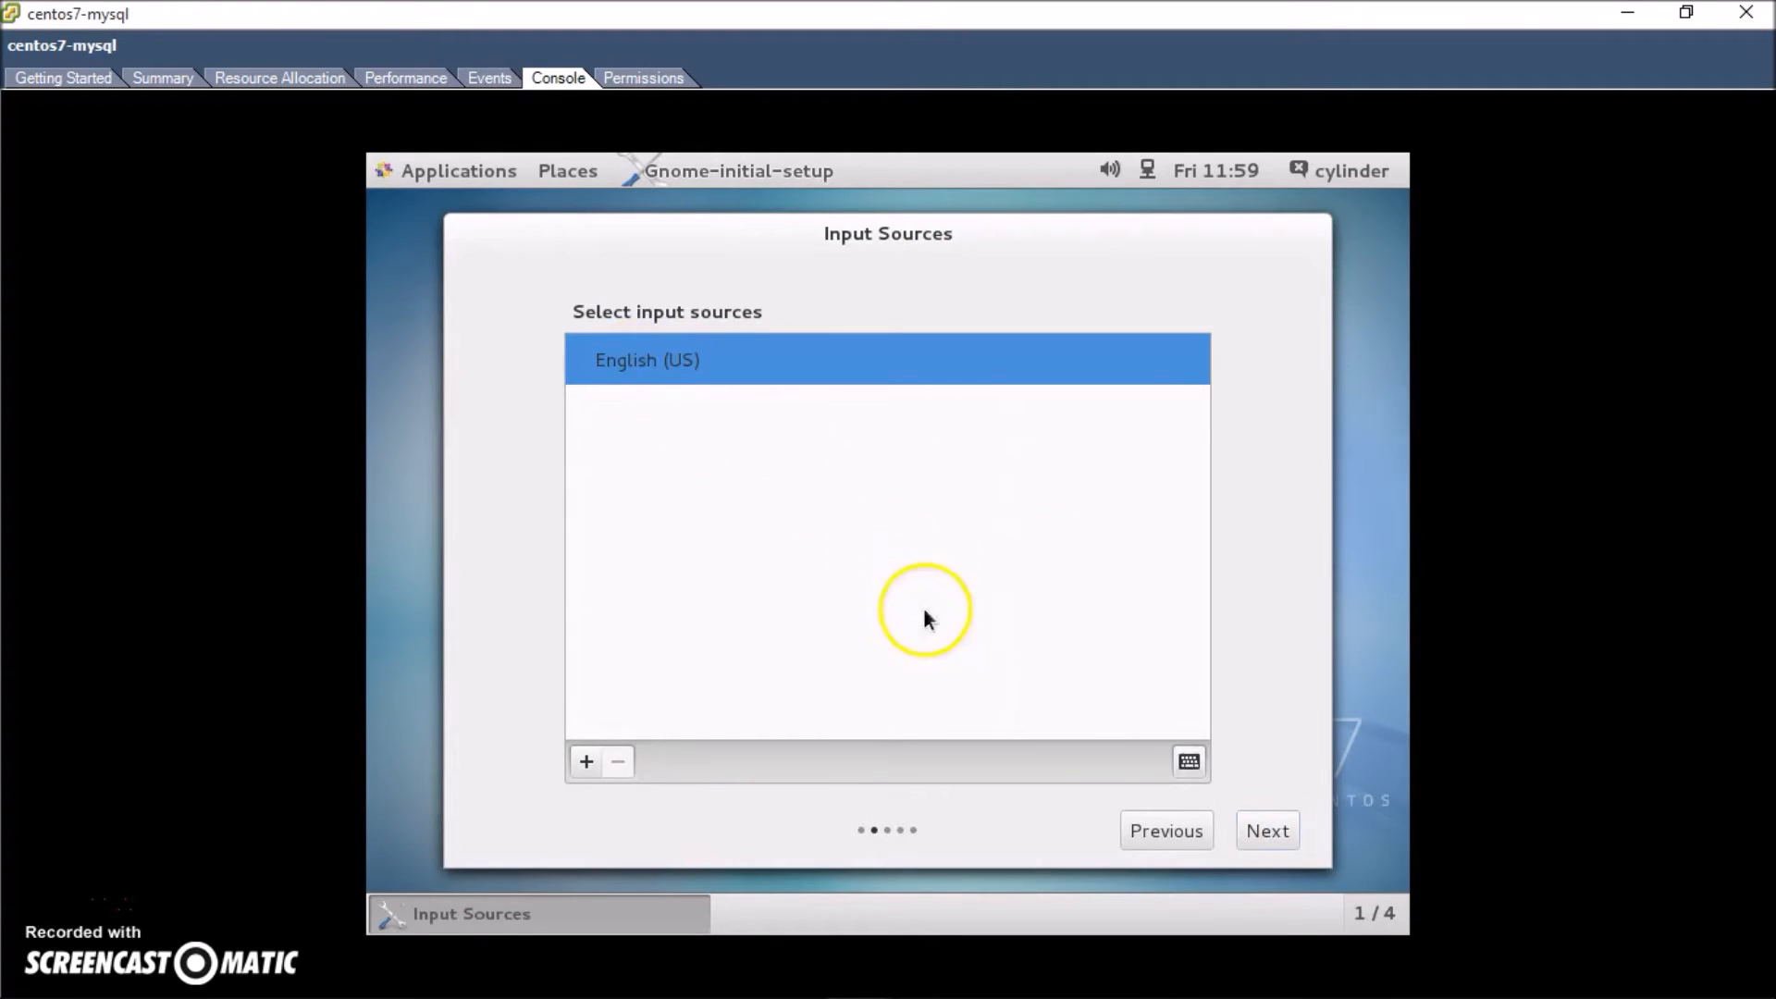
{"action": "left_click", "coordinate": [1275, 832]}
{"action": "left_click", "coordinate": [1284, 829]}
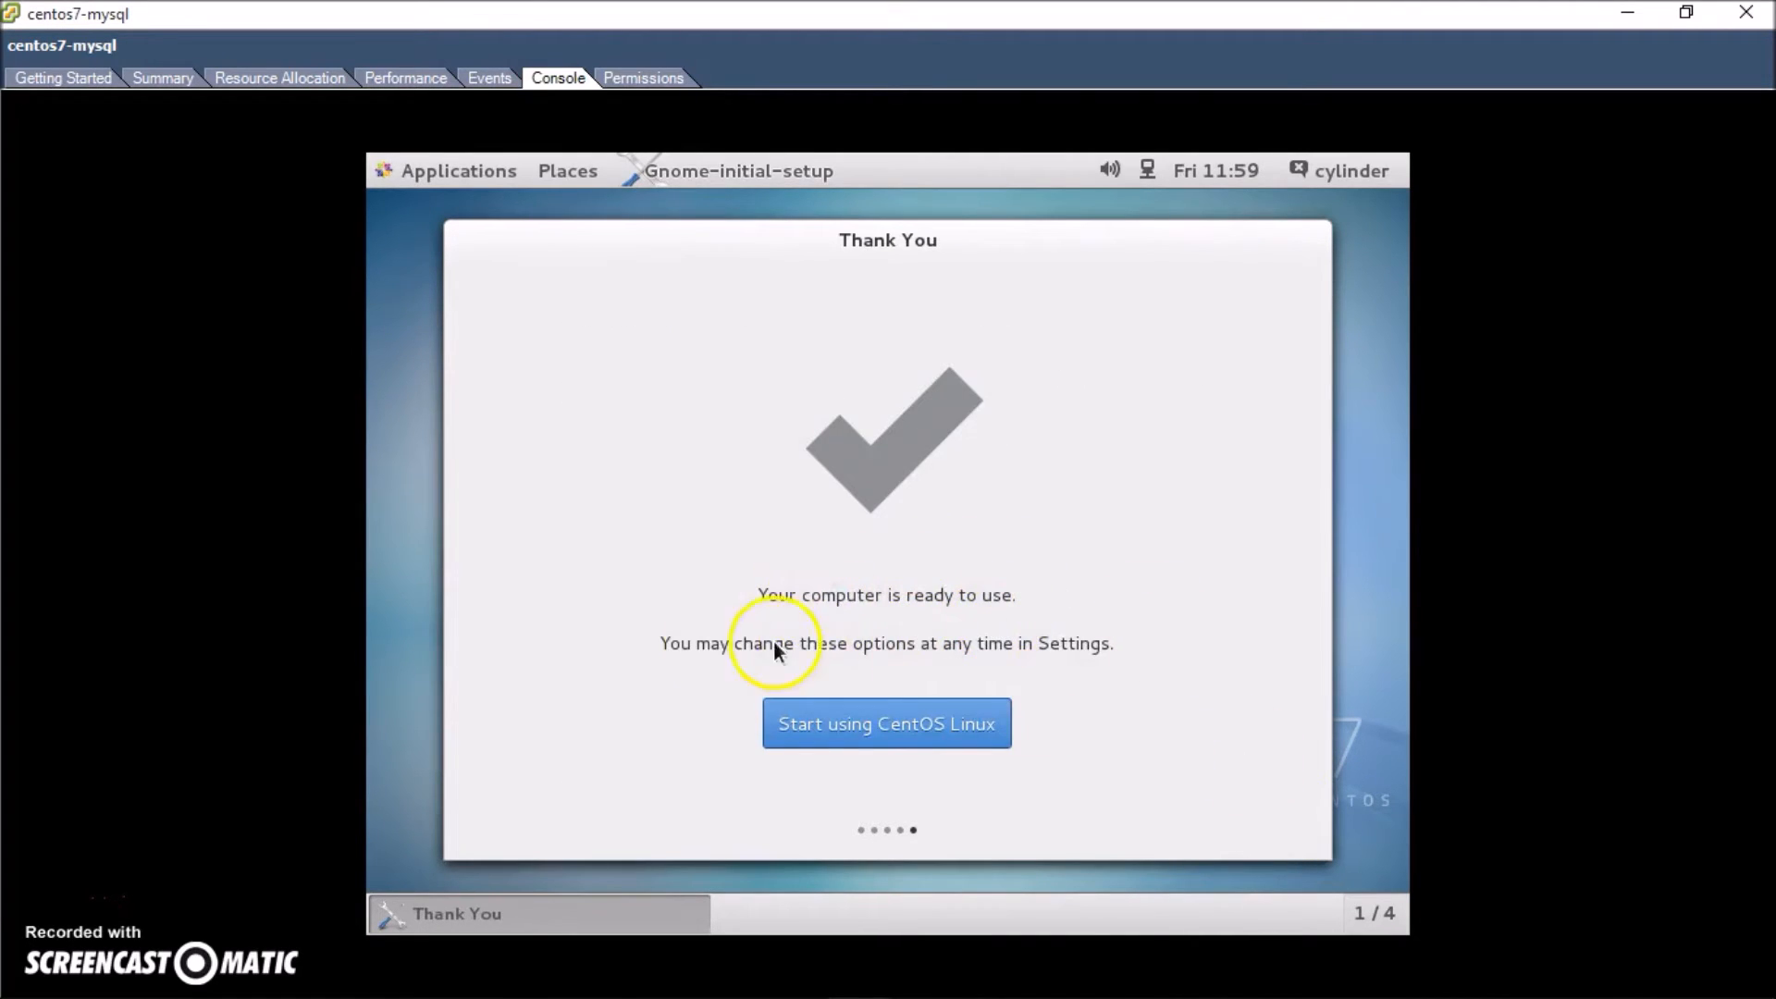
{"action": "left_click", "coordinate": [941, 734]}
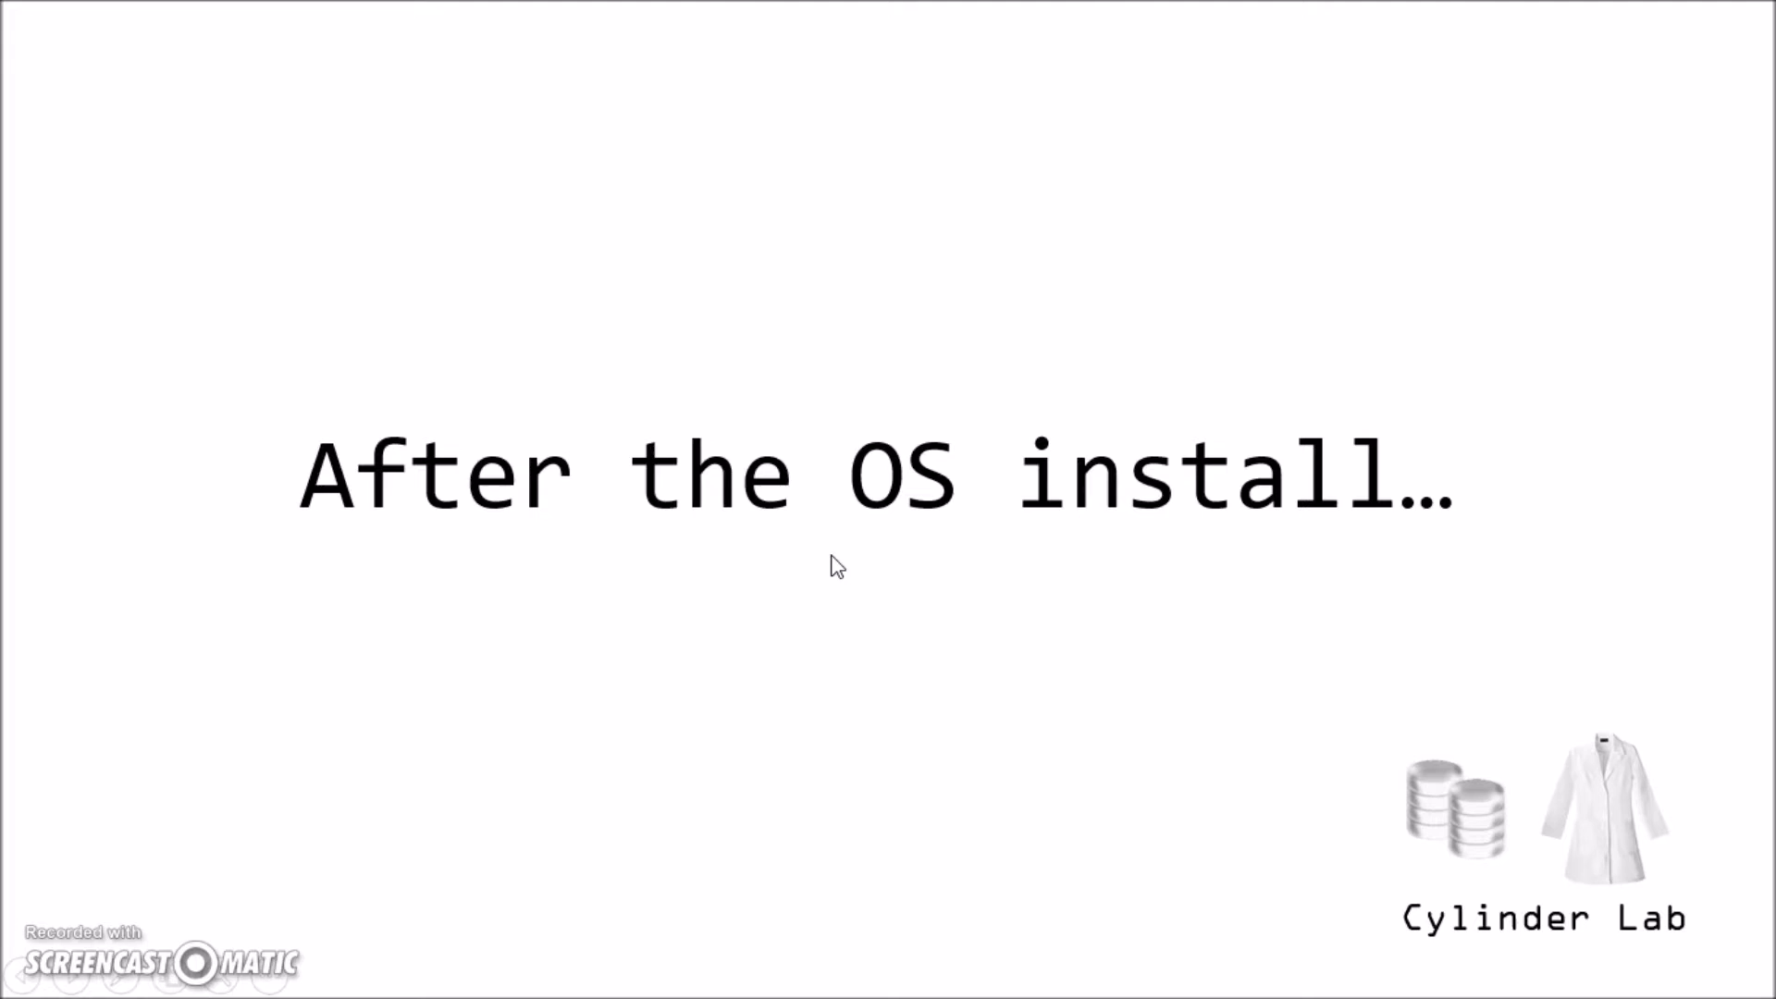
{"action": "left_click", "coordinate": [837, 566]}
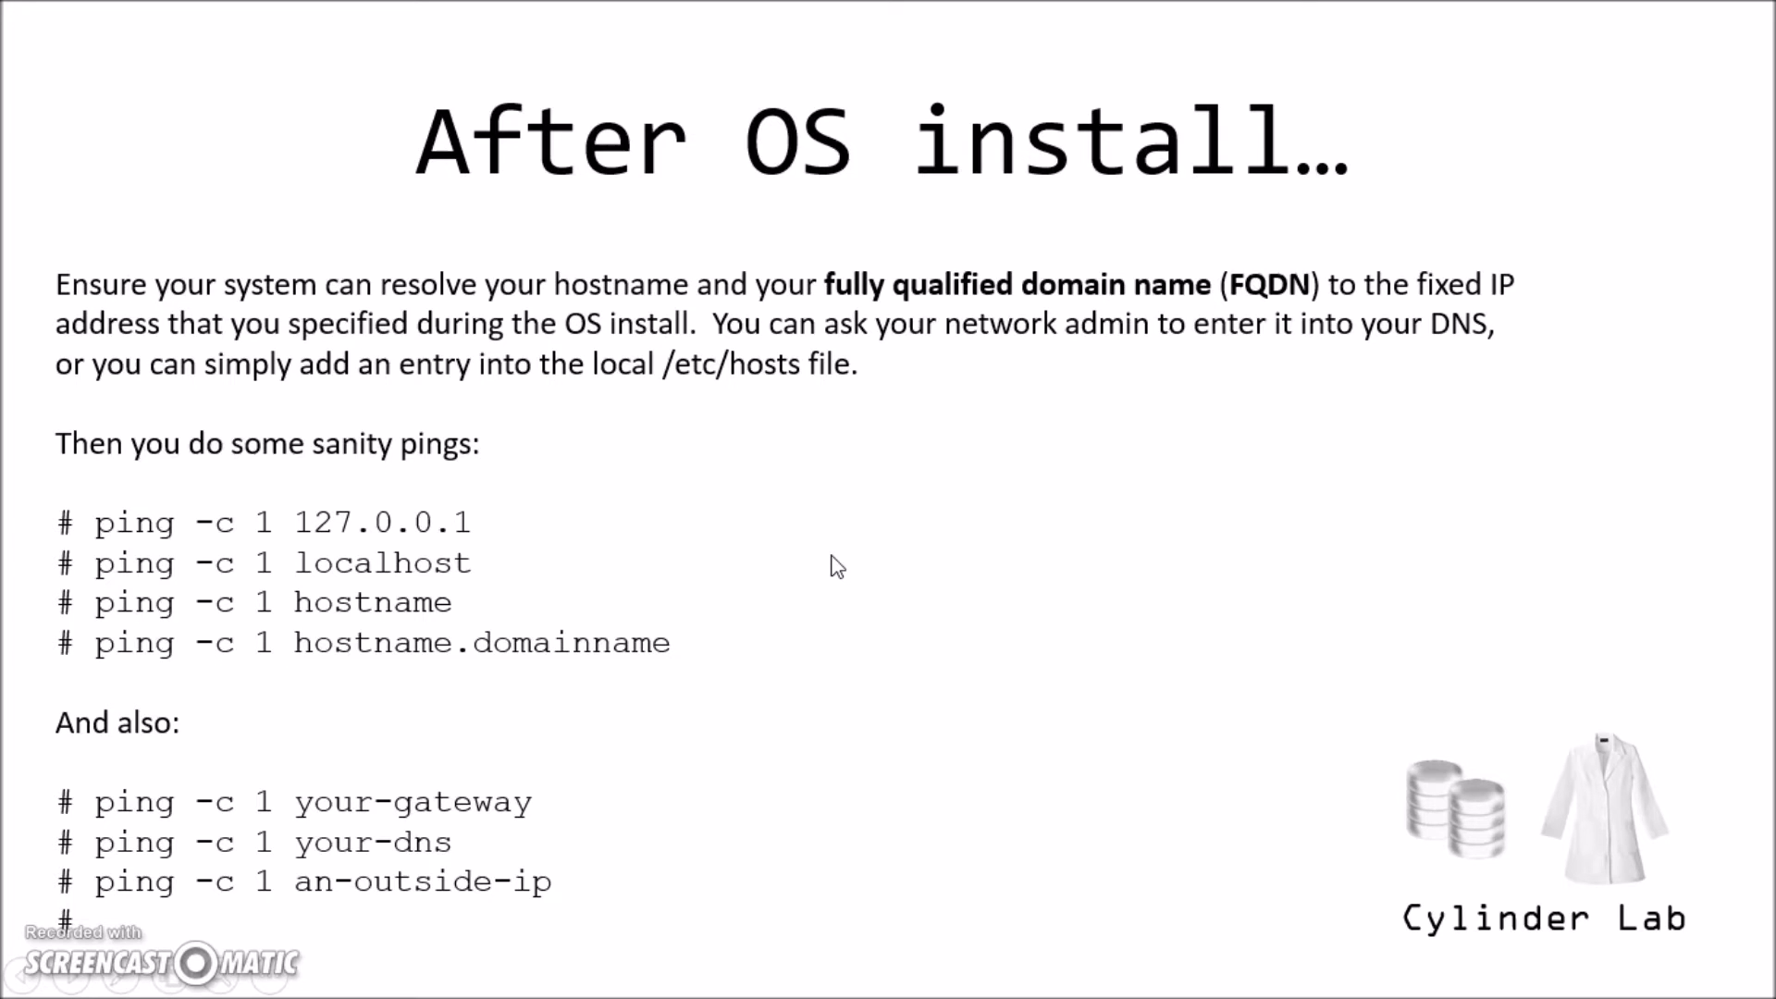
{"action": "key", "text": "Right"}
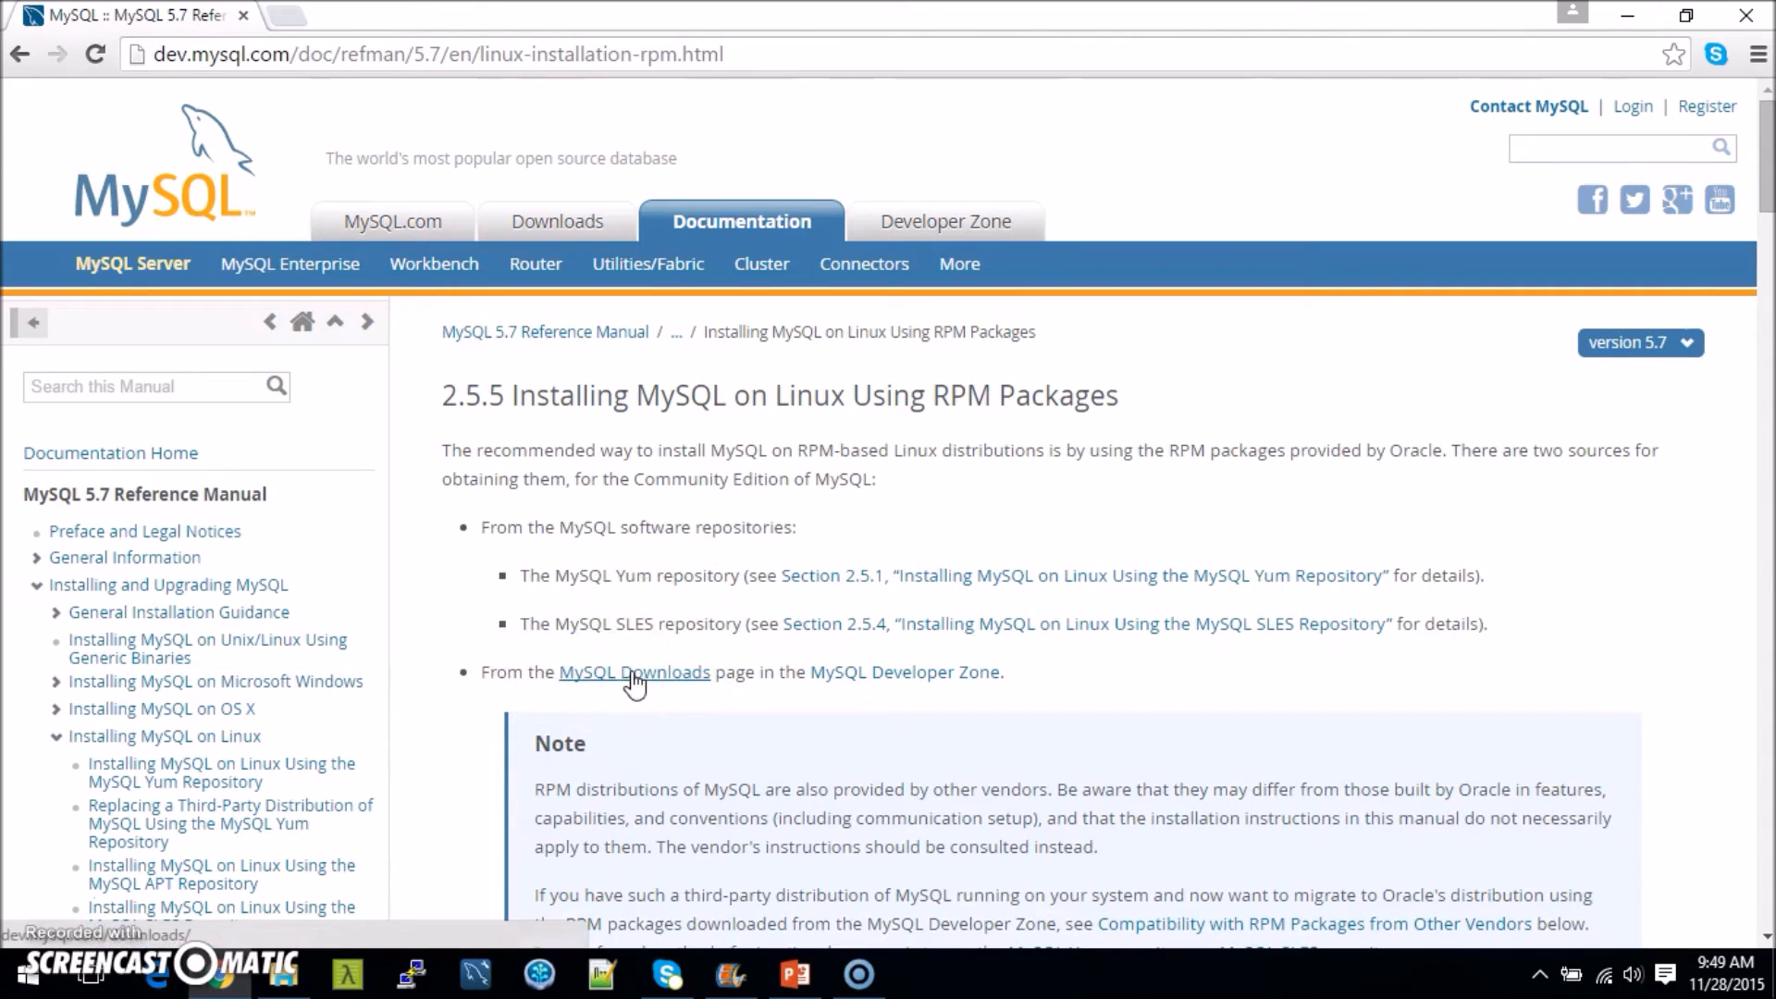
On the MySQL Yum repository page in the virtual machine's Firefox, choose the Red Hat Enterprise Linux 7 / Oracle Linux 7 RPM package for download
{"action": "left_click_drag", "start_coordinate": [556, 576], "coordinate": [742, 575]}
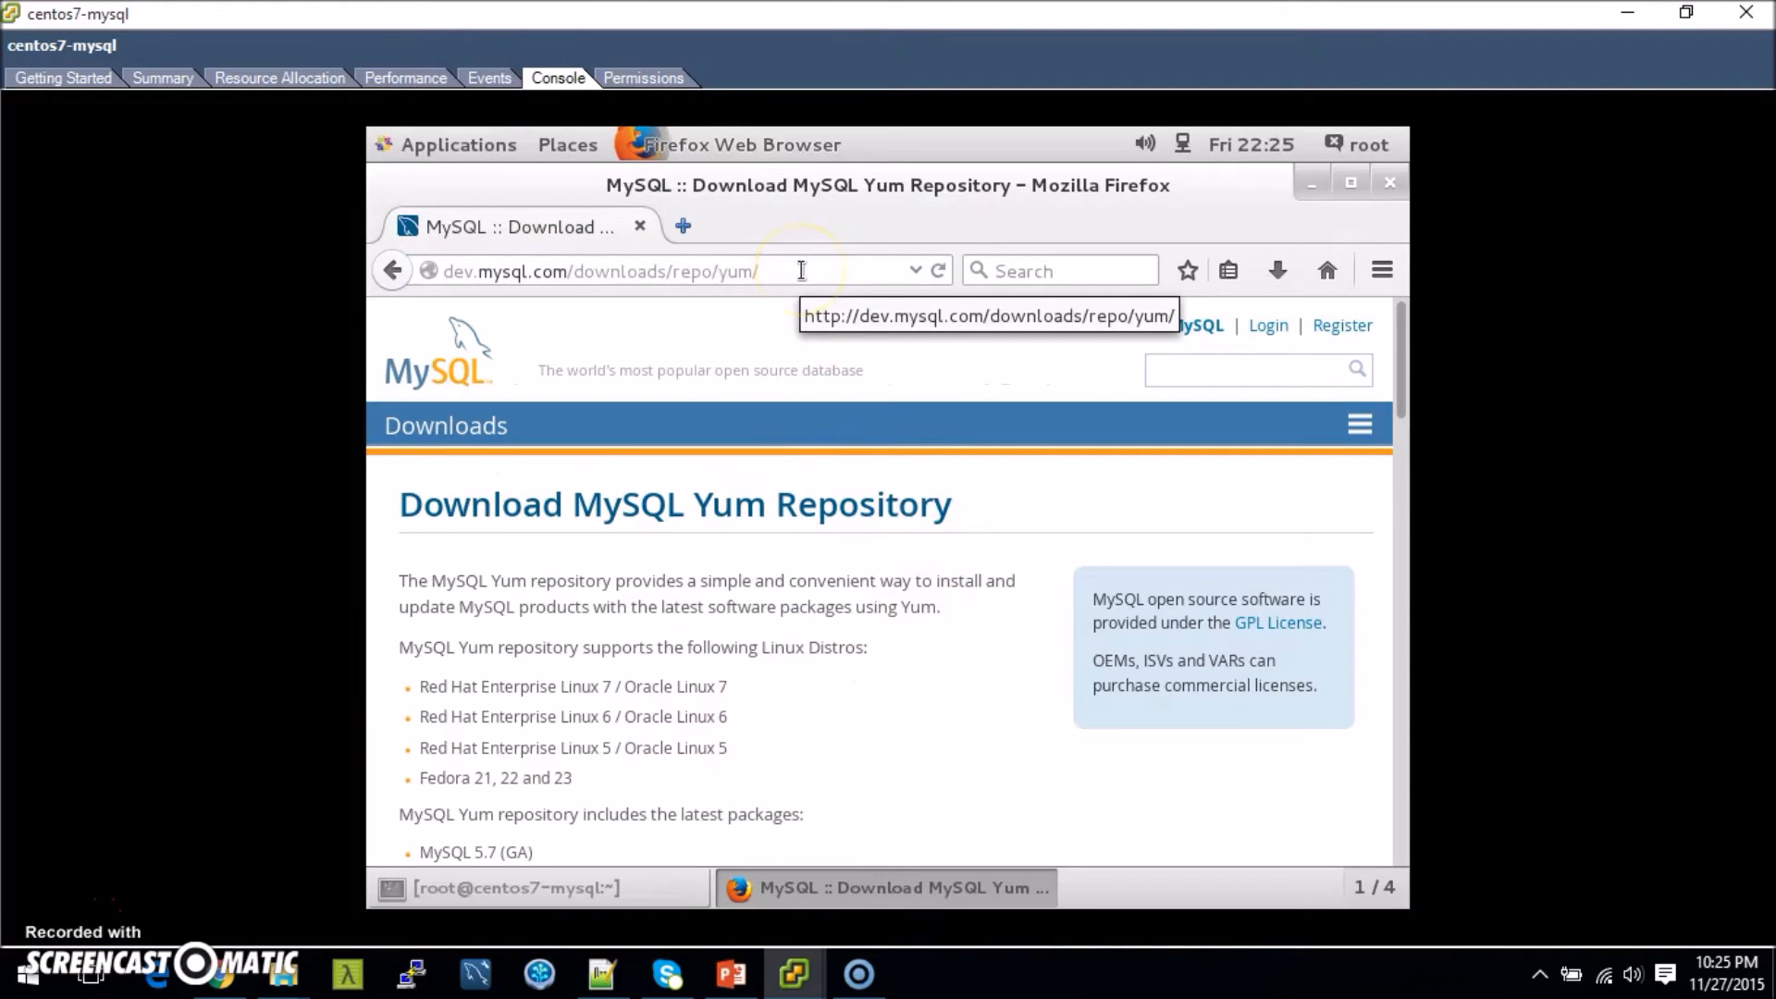
{"action": "left_click", "coordinate": [781, 270]}
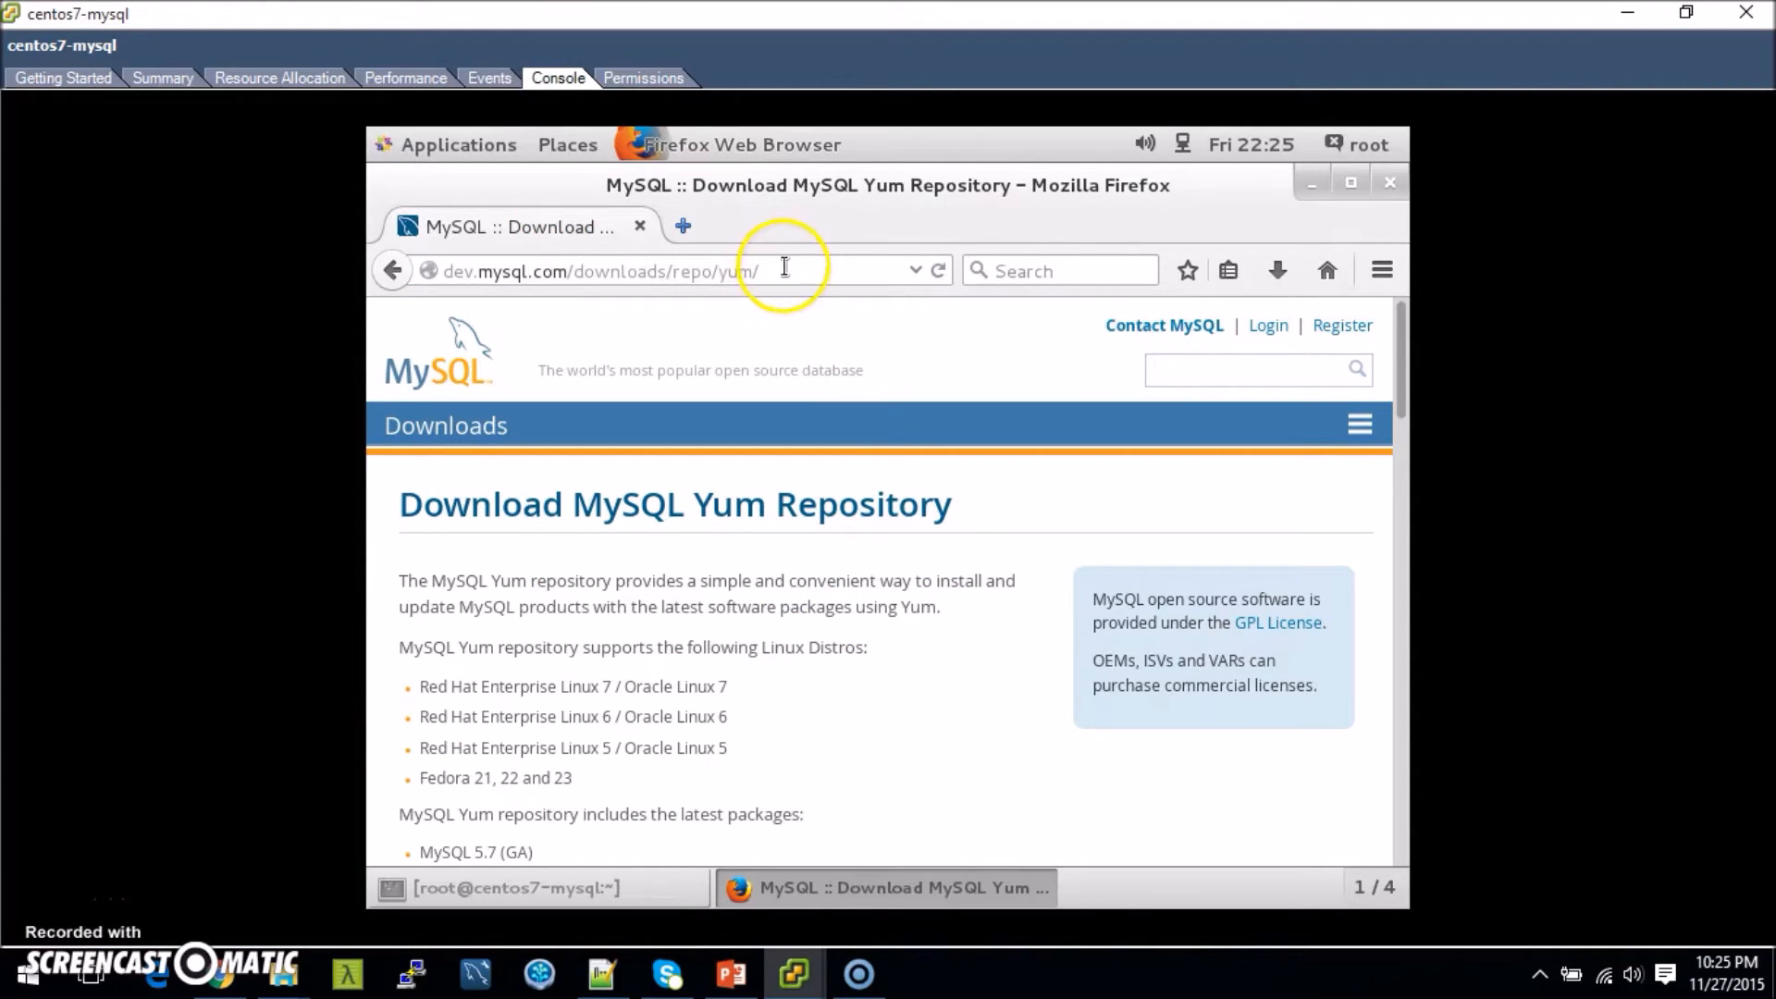
{"action": "left_click", "coordinate": [971, 691]}
{"action": "scroll", "coordinate": [923, 685], "scroll_direction": "down", "scroll_amount": 5}
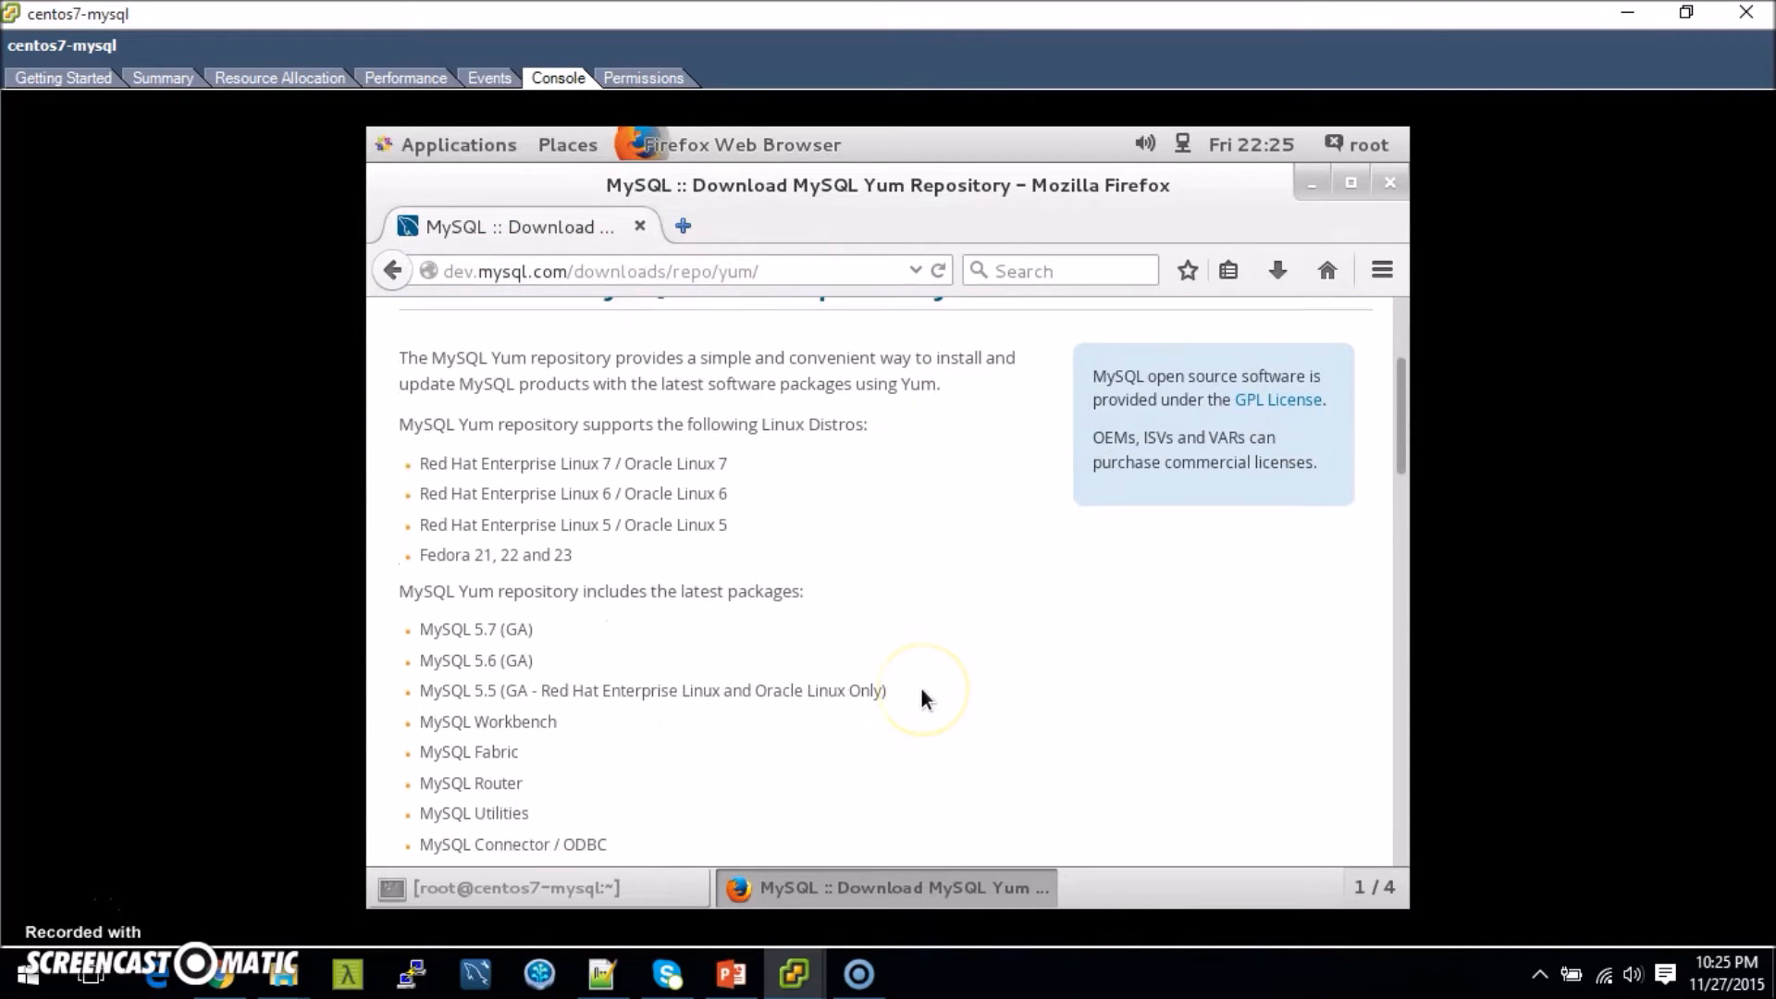
{"action": "scroll", "coordinate": [922, 692], "scroll_direction": "down", "scroll_amount": 8}
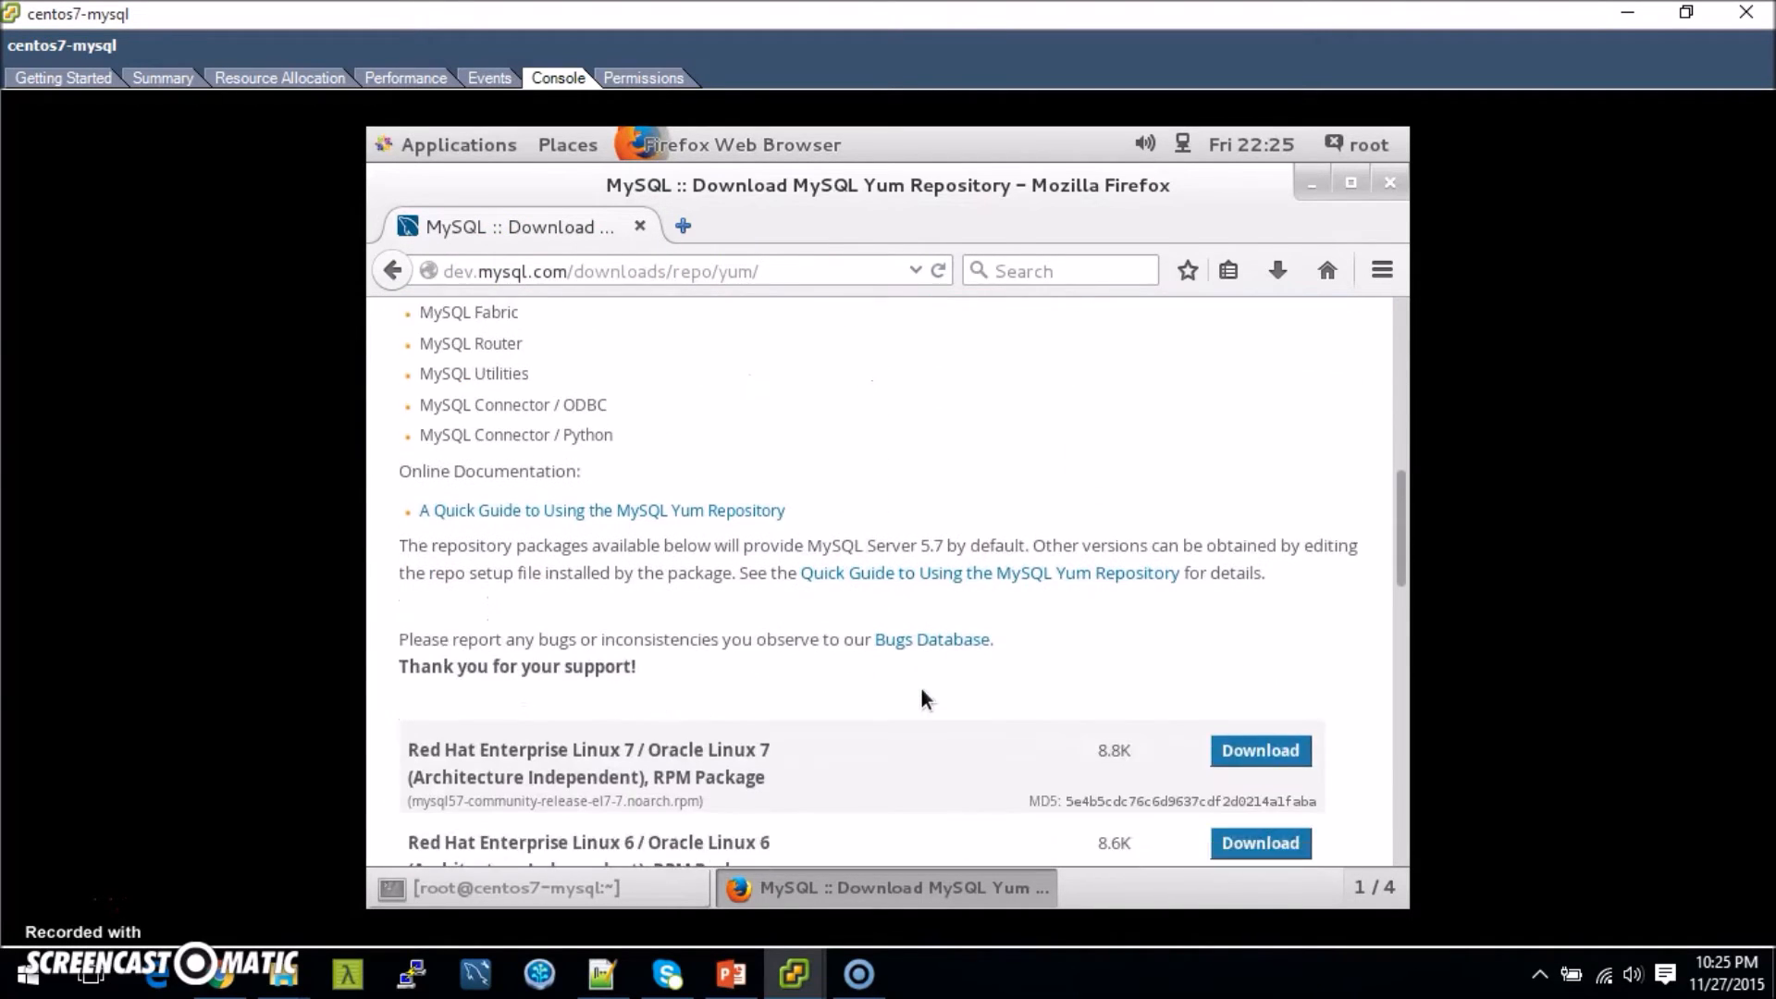
{"action": "scroll", "coordinate": [921, 698], "scroll_direction": "down", "scroll_amount": 5}
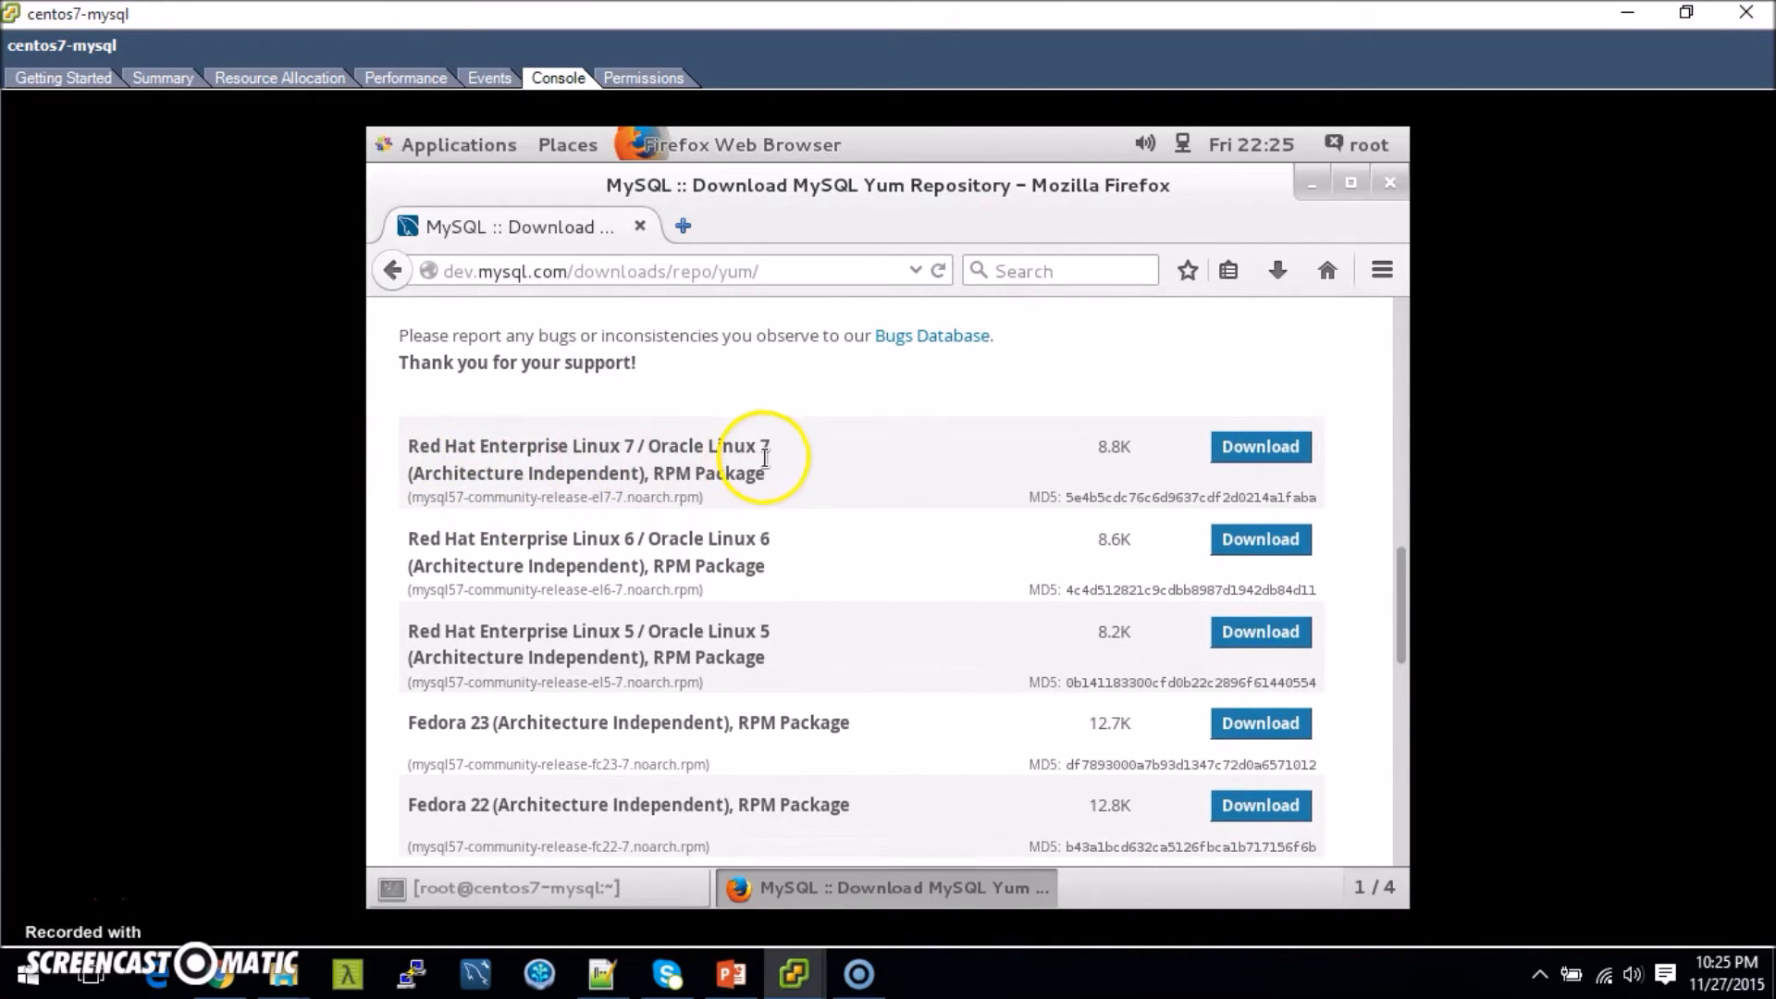
{"action": "left_click", "coordinate": [1261, 448]}
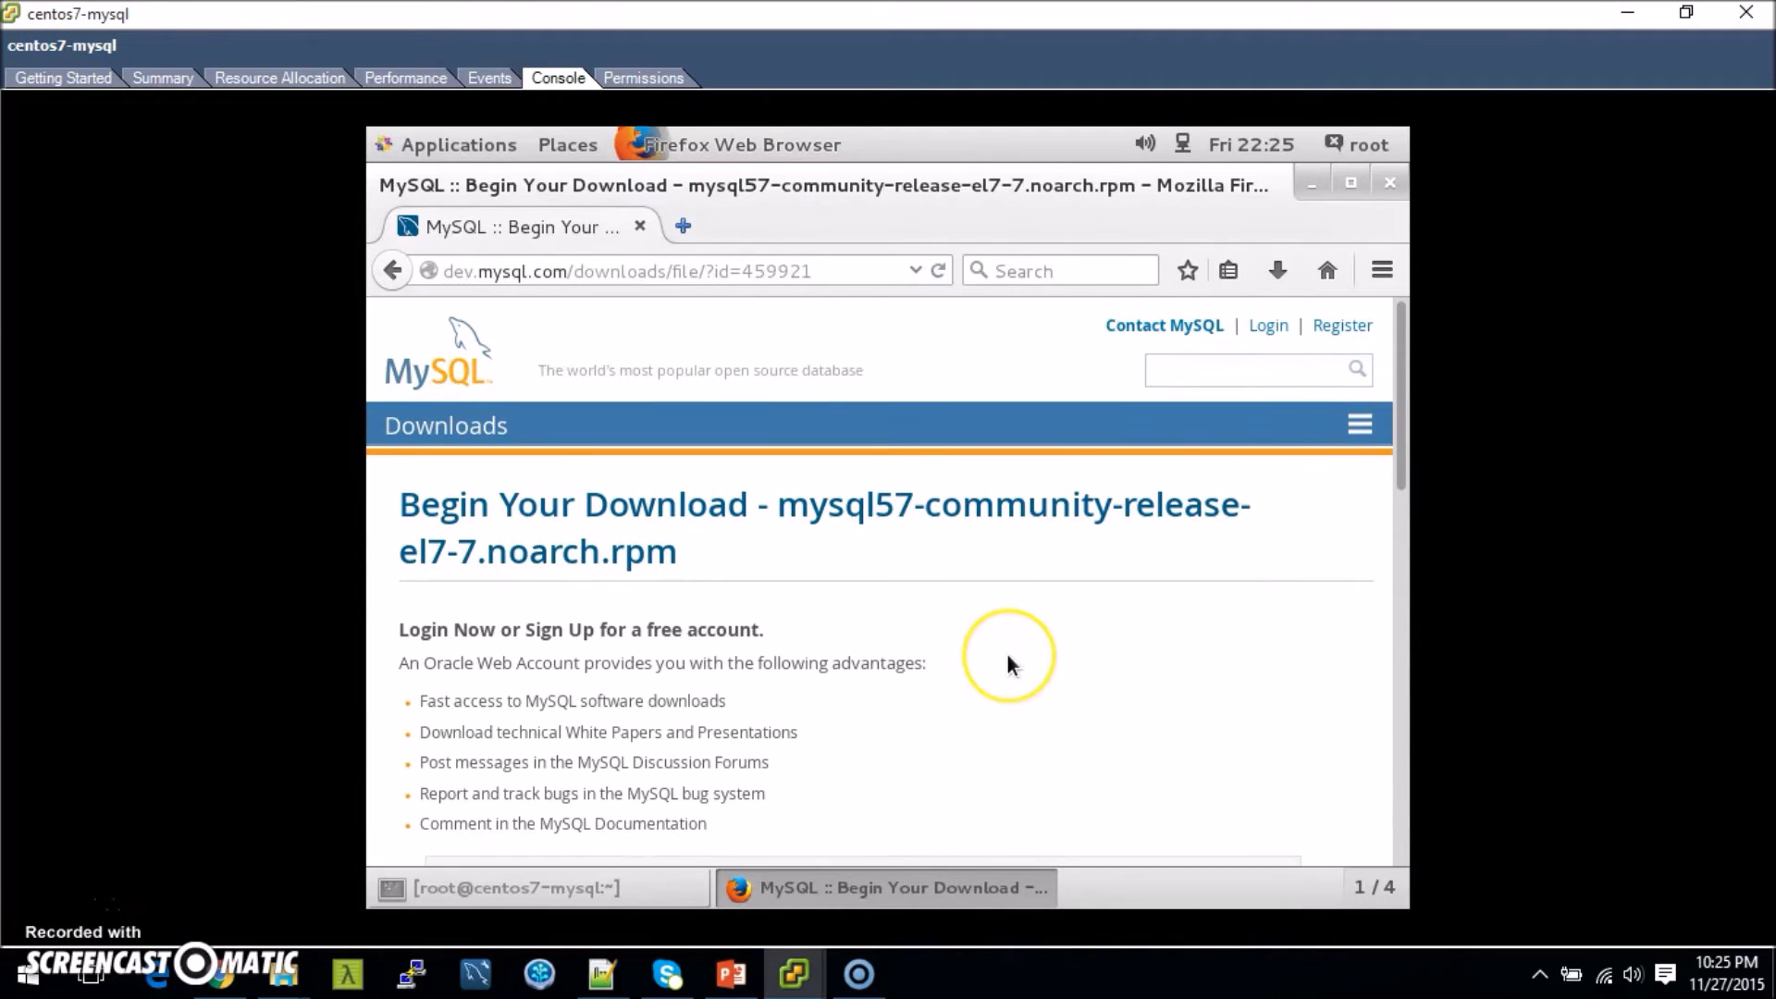
Download mysql57-community-release-el7-7.noarch.rpm without logging in, save it as a file, and show all downloads
{"action": "scroll", "coordinate": [1007, 655], "scroll_direction": "down", "scroll_amount": 10}
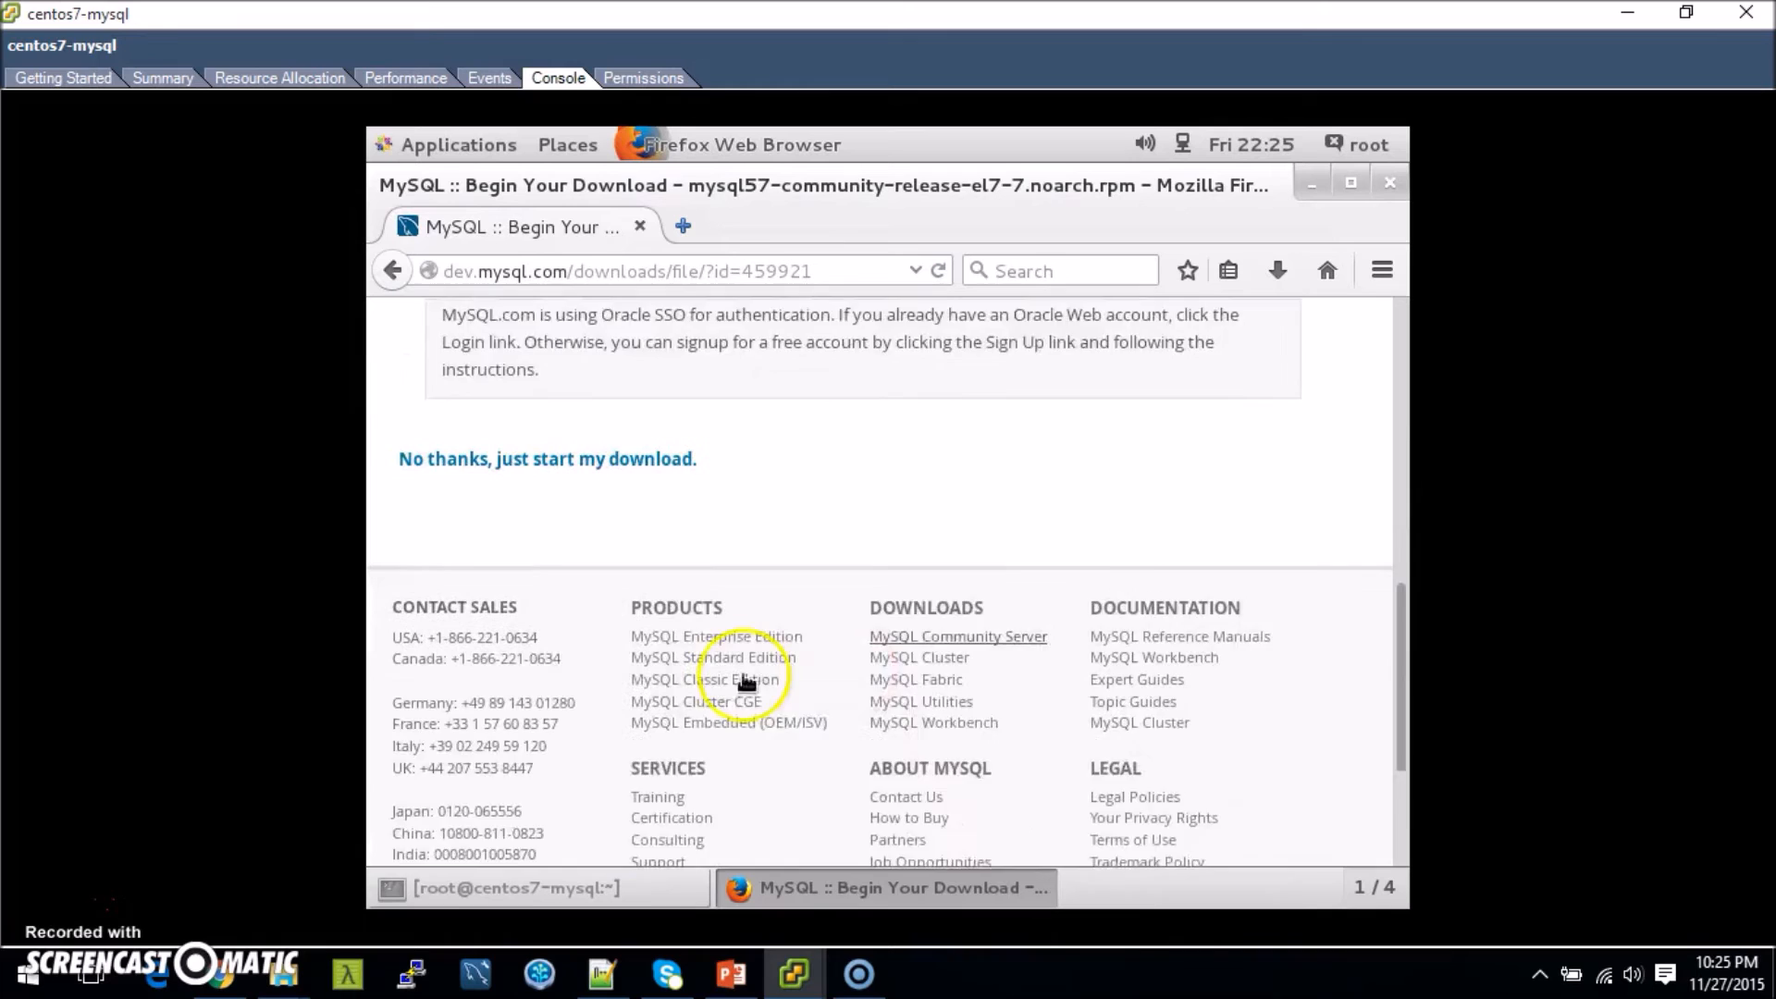
{"action": "left_click", "coordinate": [578, 347]}
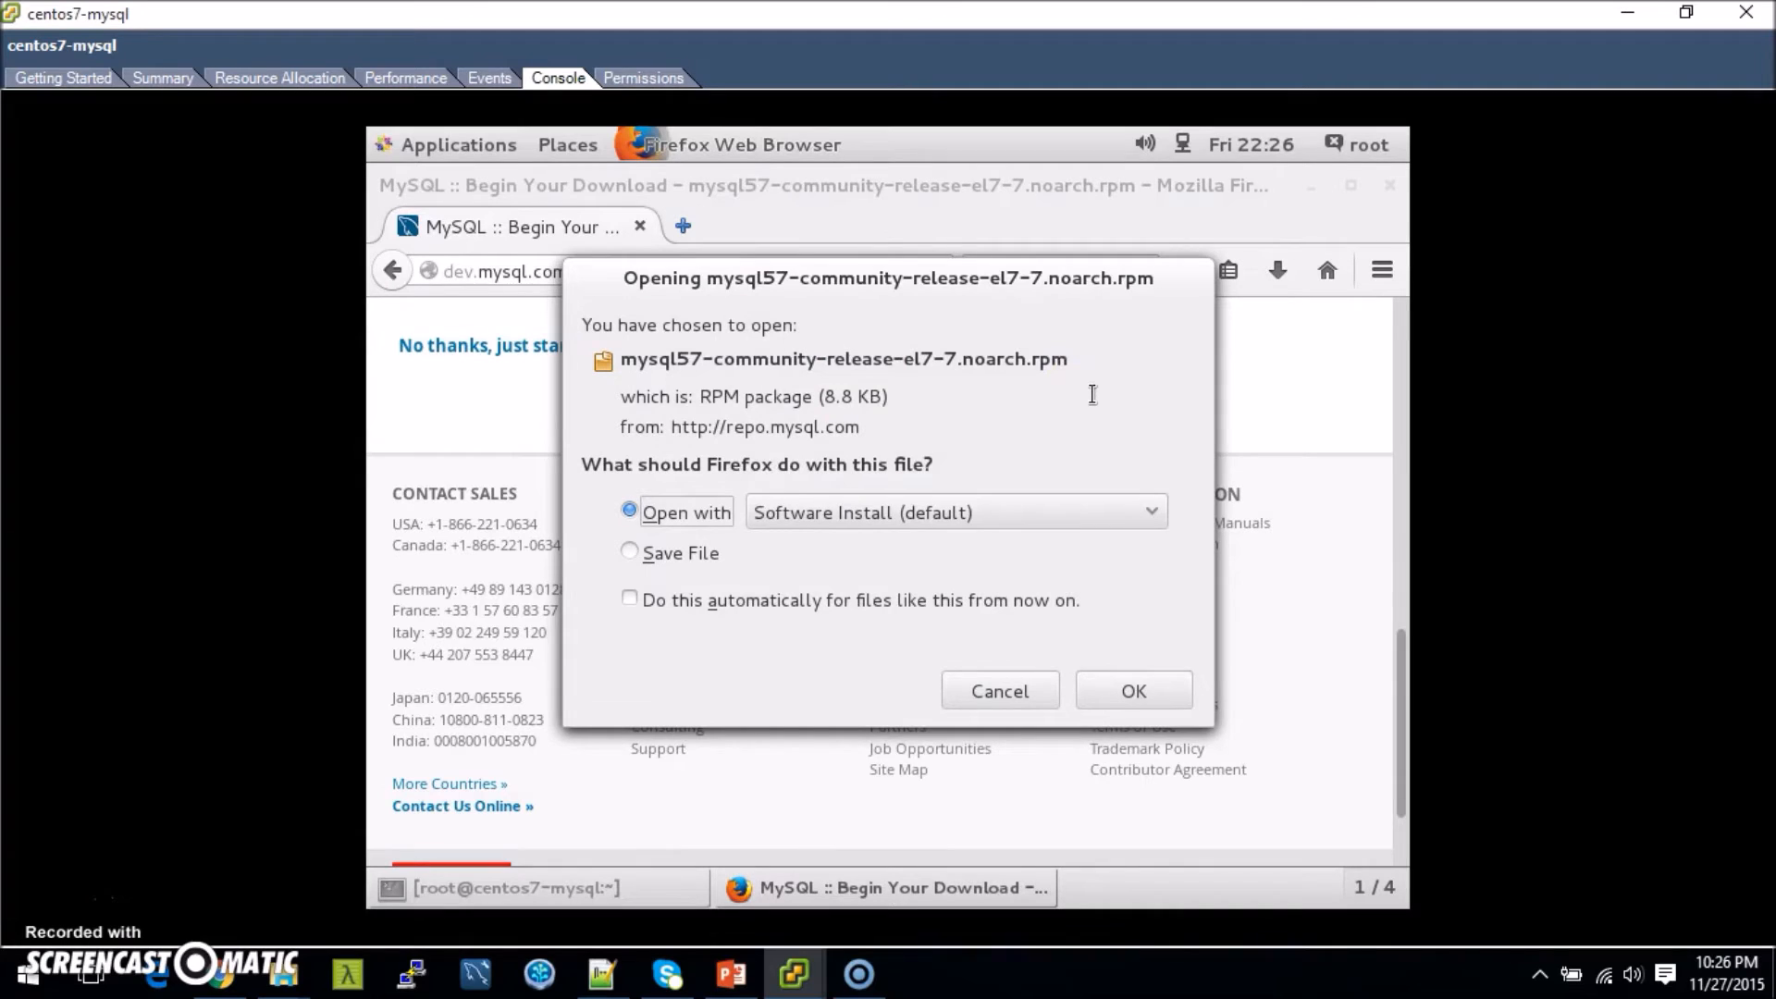
{"action": "left_click", "coordinate": [642, 553]}
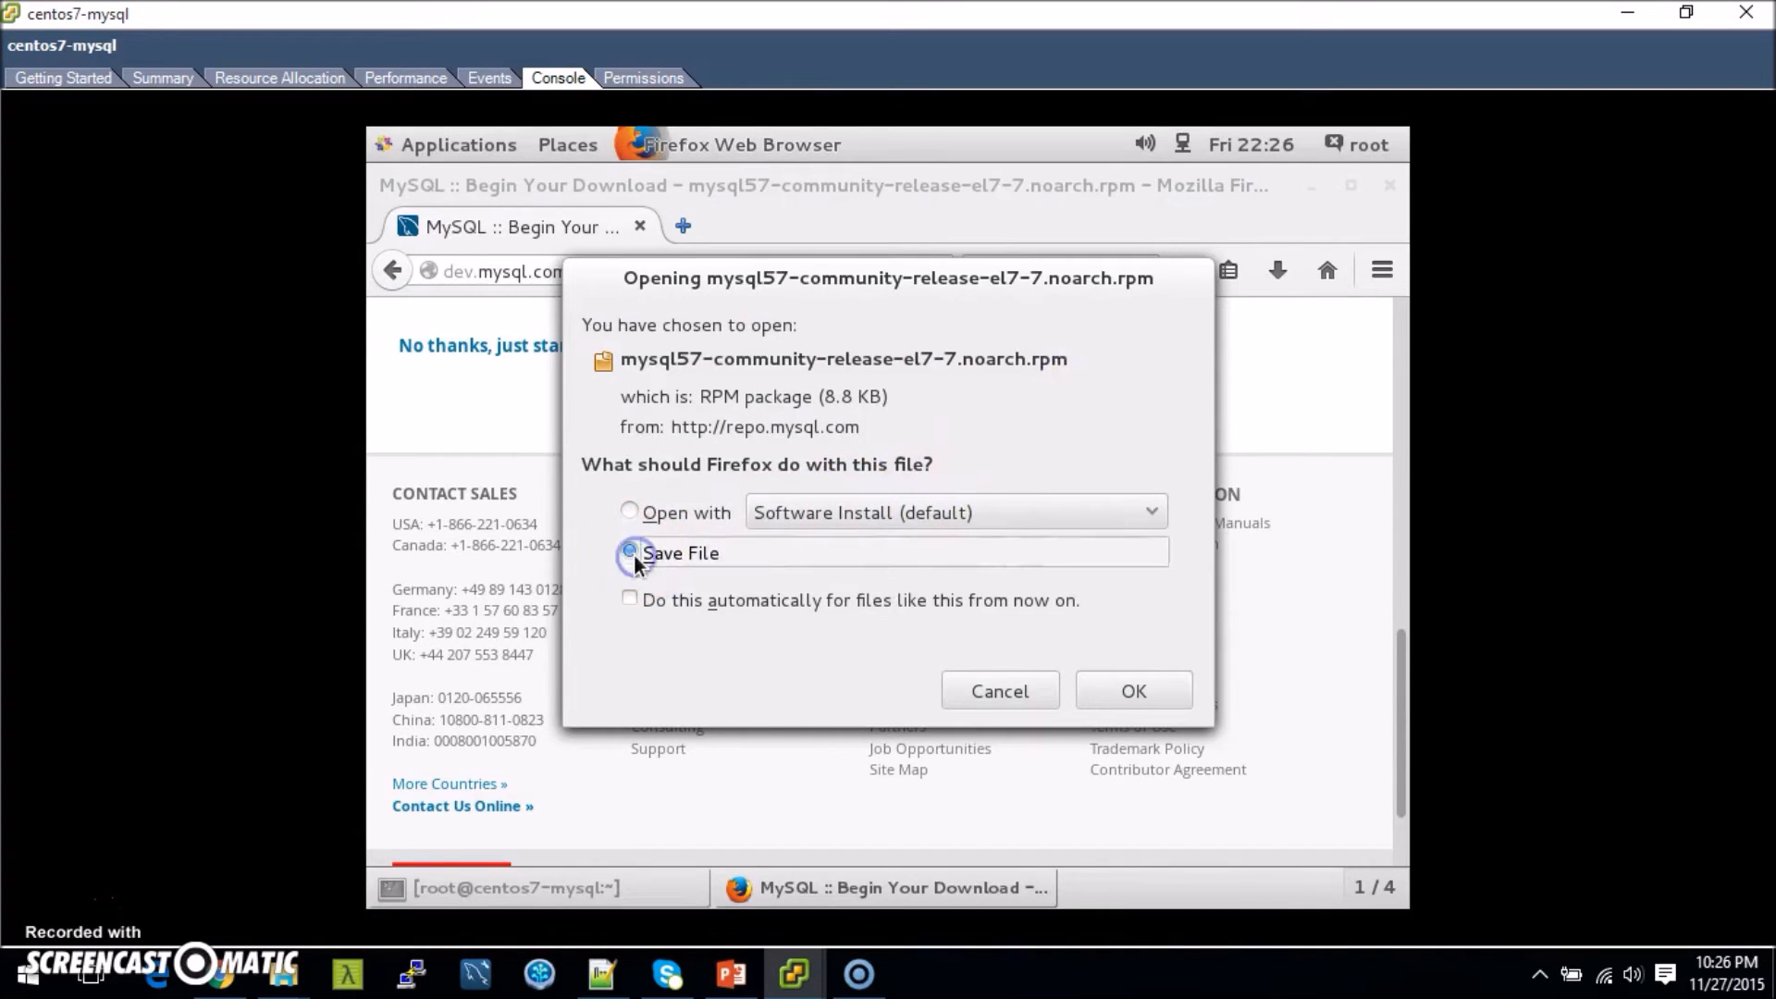
{"action": "left_click", "coordinate": [1130, 693]}
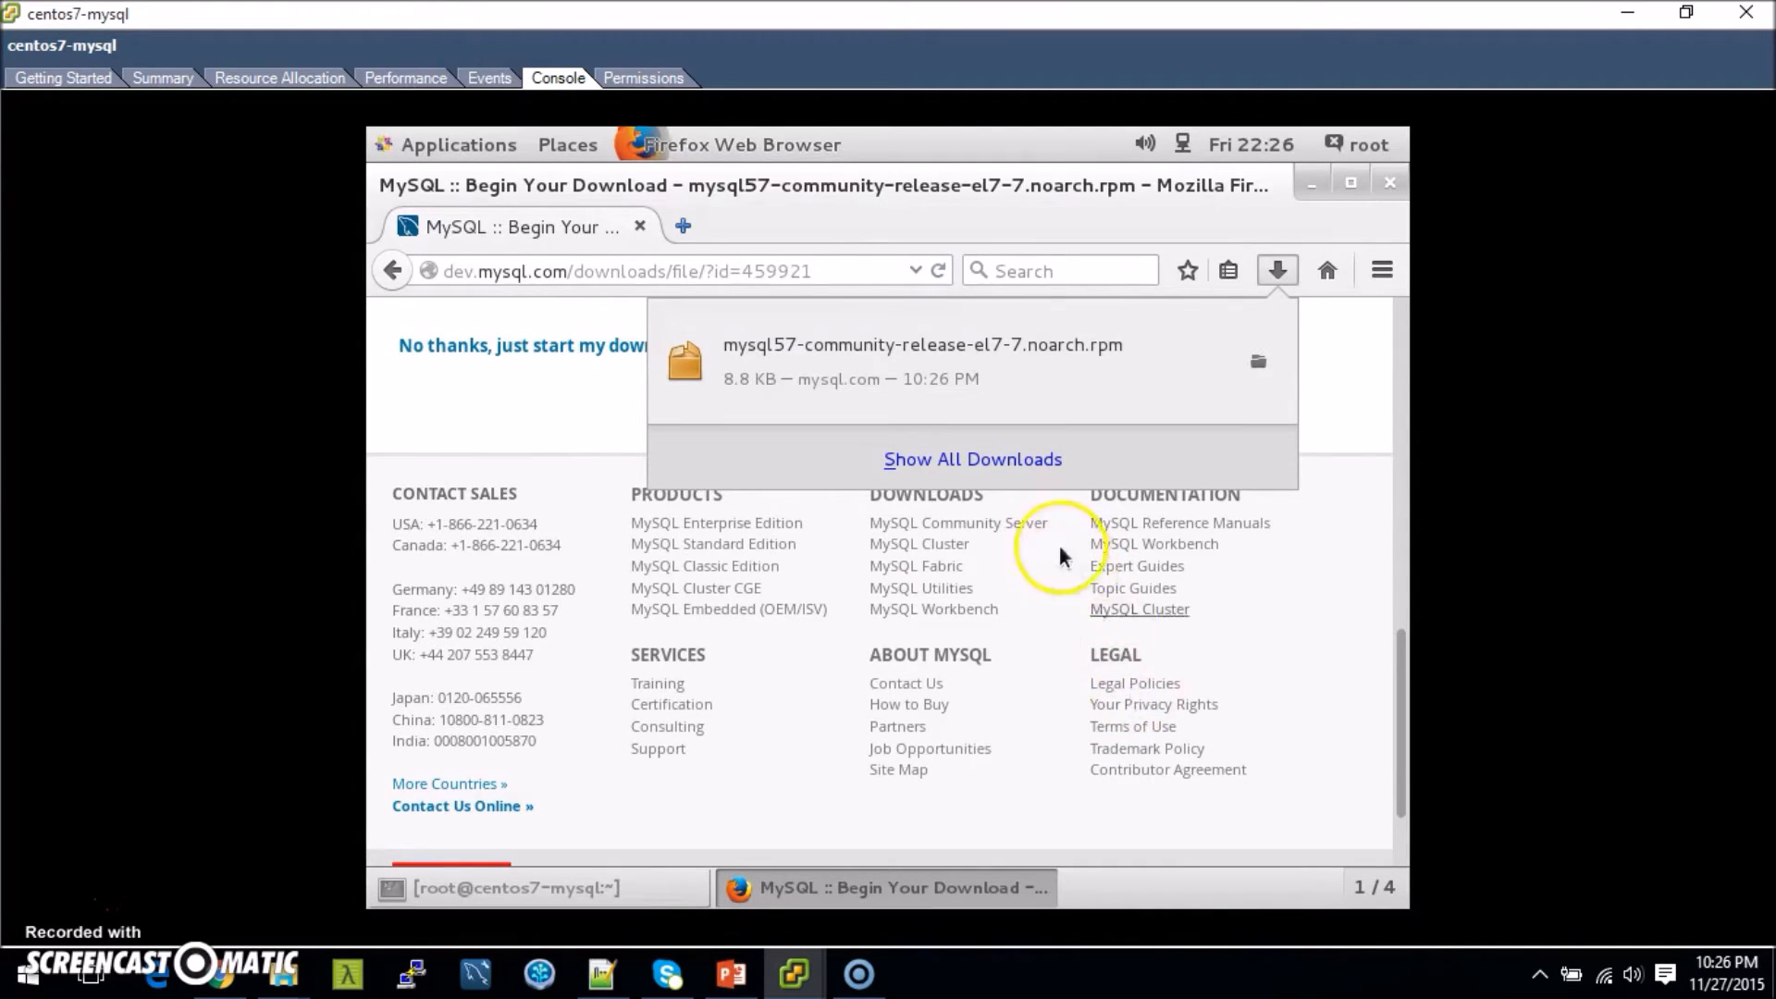
{"action": "left_click", "coordinate": [1012, 462]}
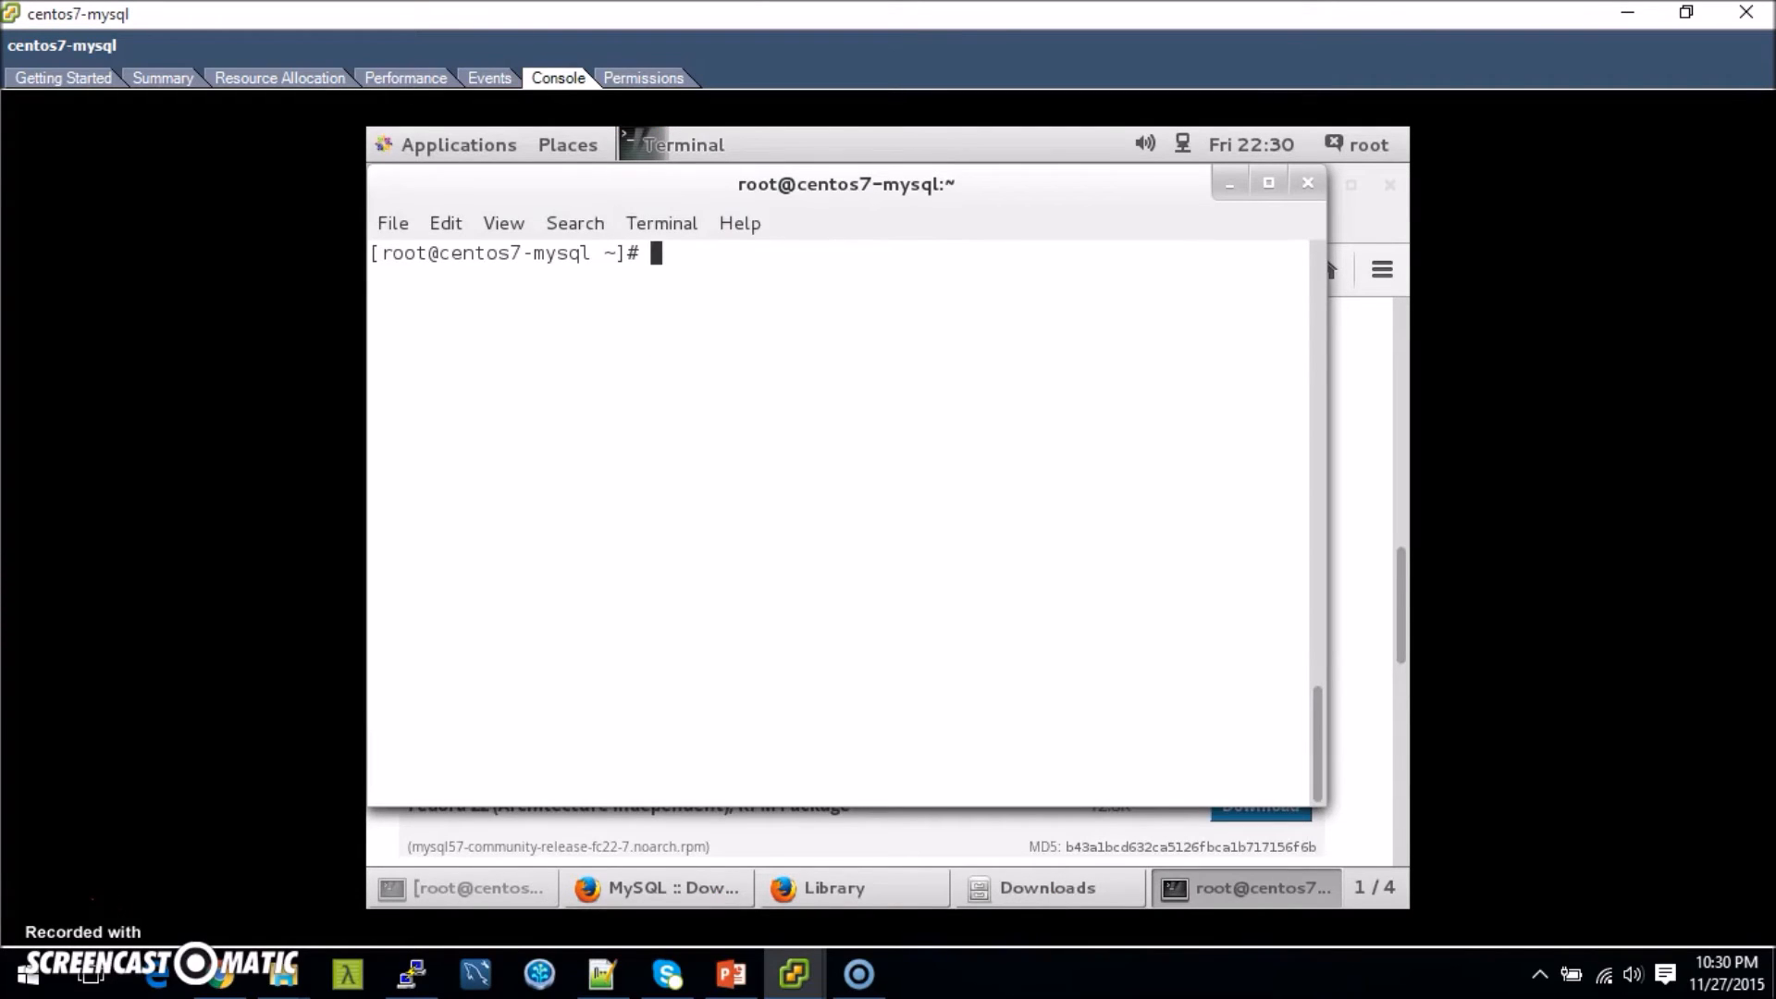
In a root terminal, locate the program with which md5sum, then change to /root/Downloads and list its contents with ls -al
{"action": "type", "text": "which md5sum"}
{"action": "key", "text": "Return"}
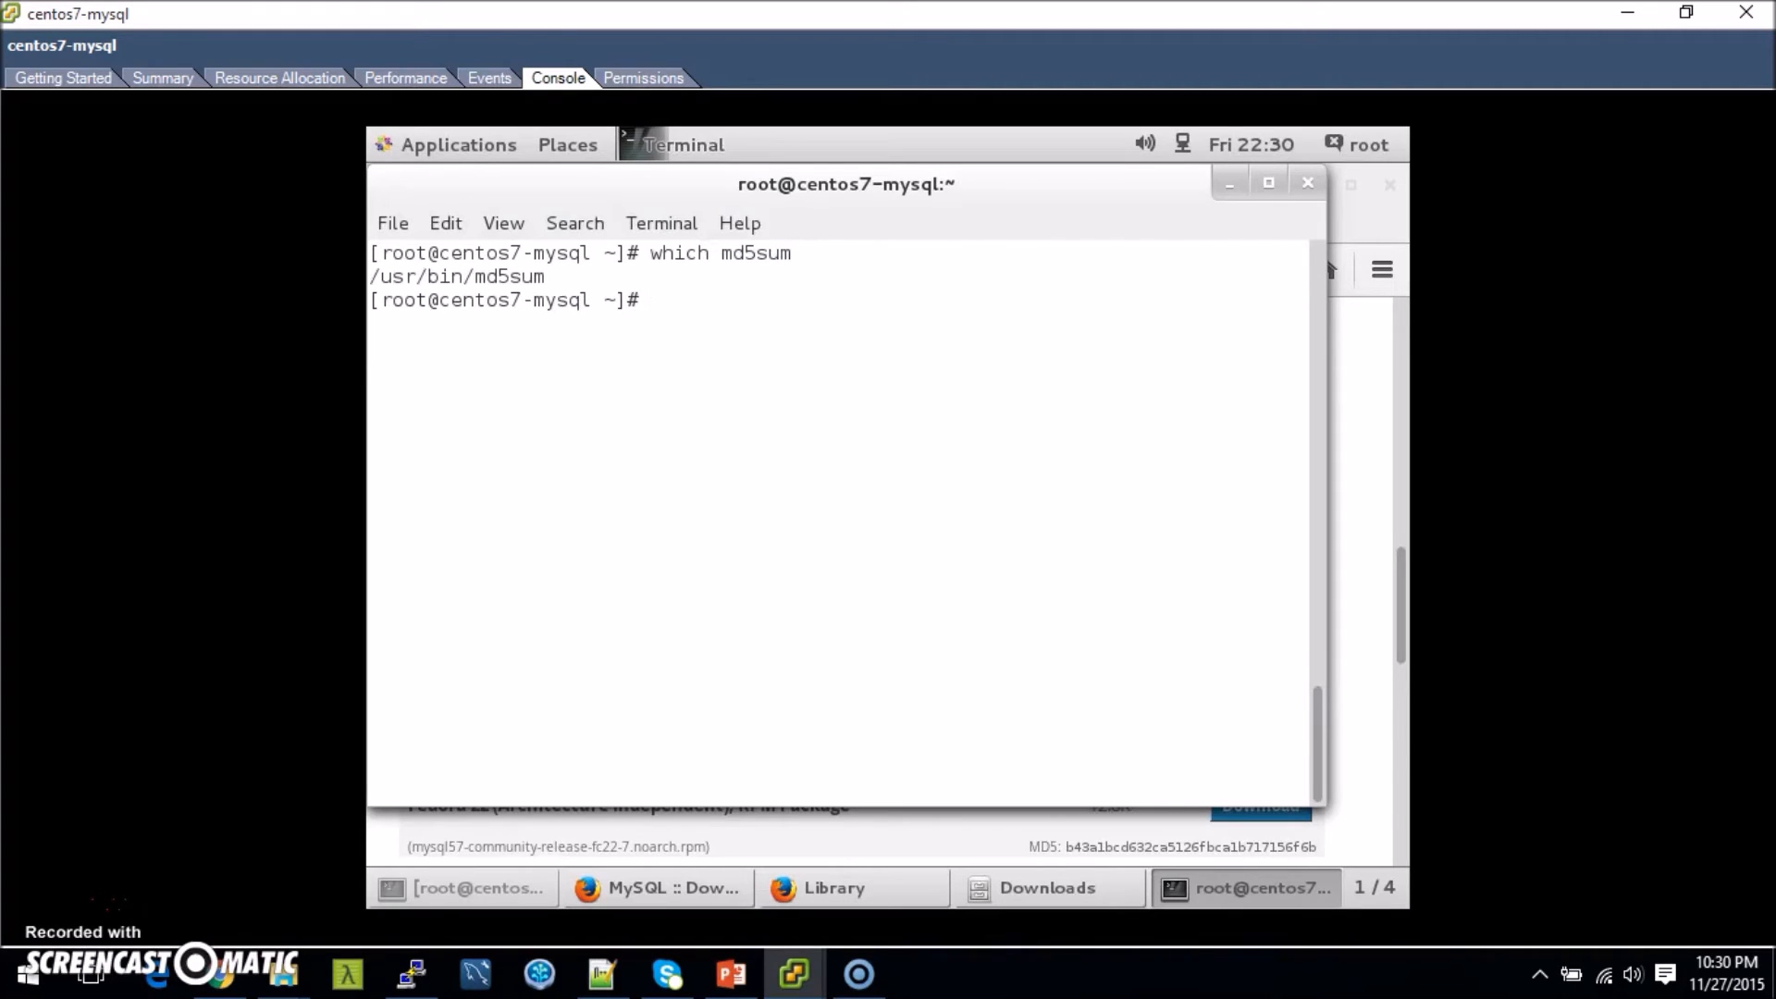
{"action": "type", "text": "cd /root/Douw"}
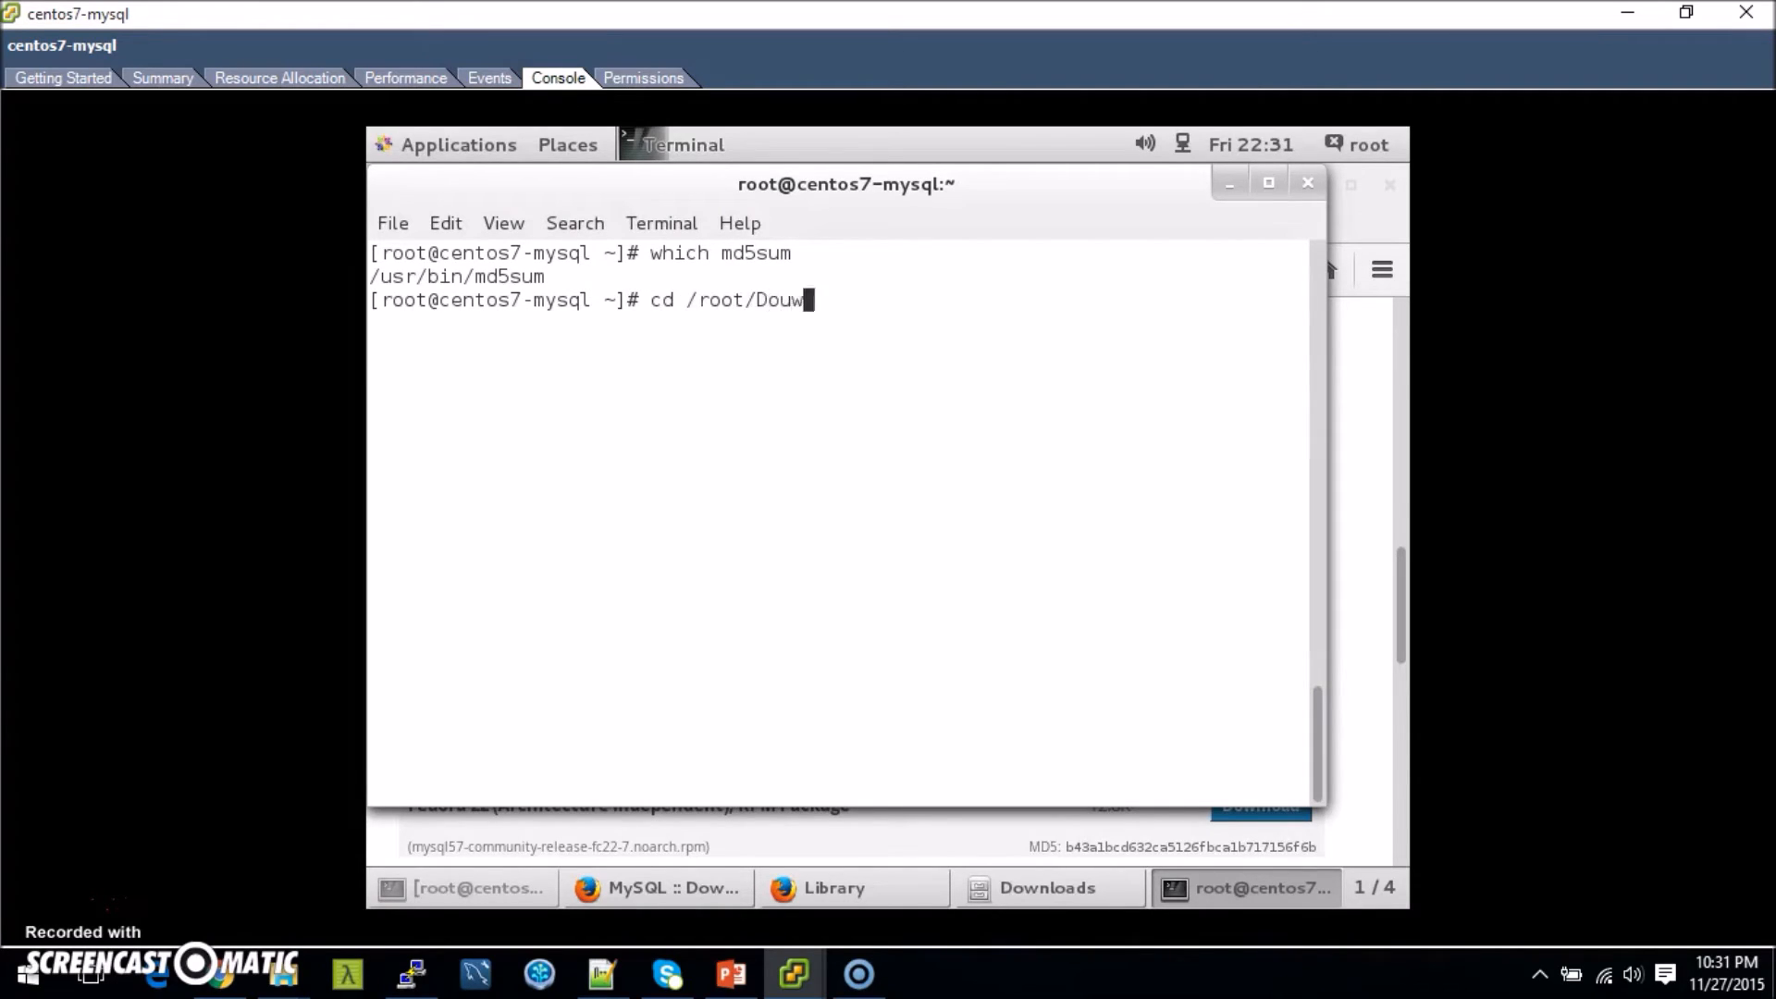
{"action": "key", "text": "BackSpace"}
{"action": "key", "text": "BackSpace"}
{"action": "type", "text": "w"}
{"action": "key", "text": "Tab"}
{"action": "key", "text": "Return"}
{"action": "type", "text": "ls -al"}
{"action": "key", "text": "Return"}
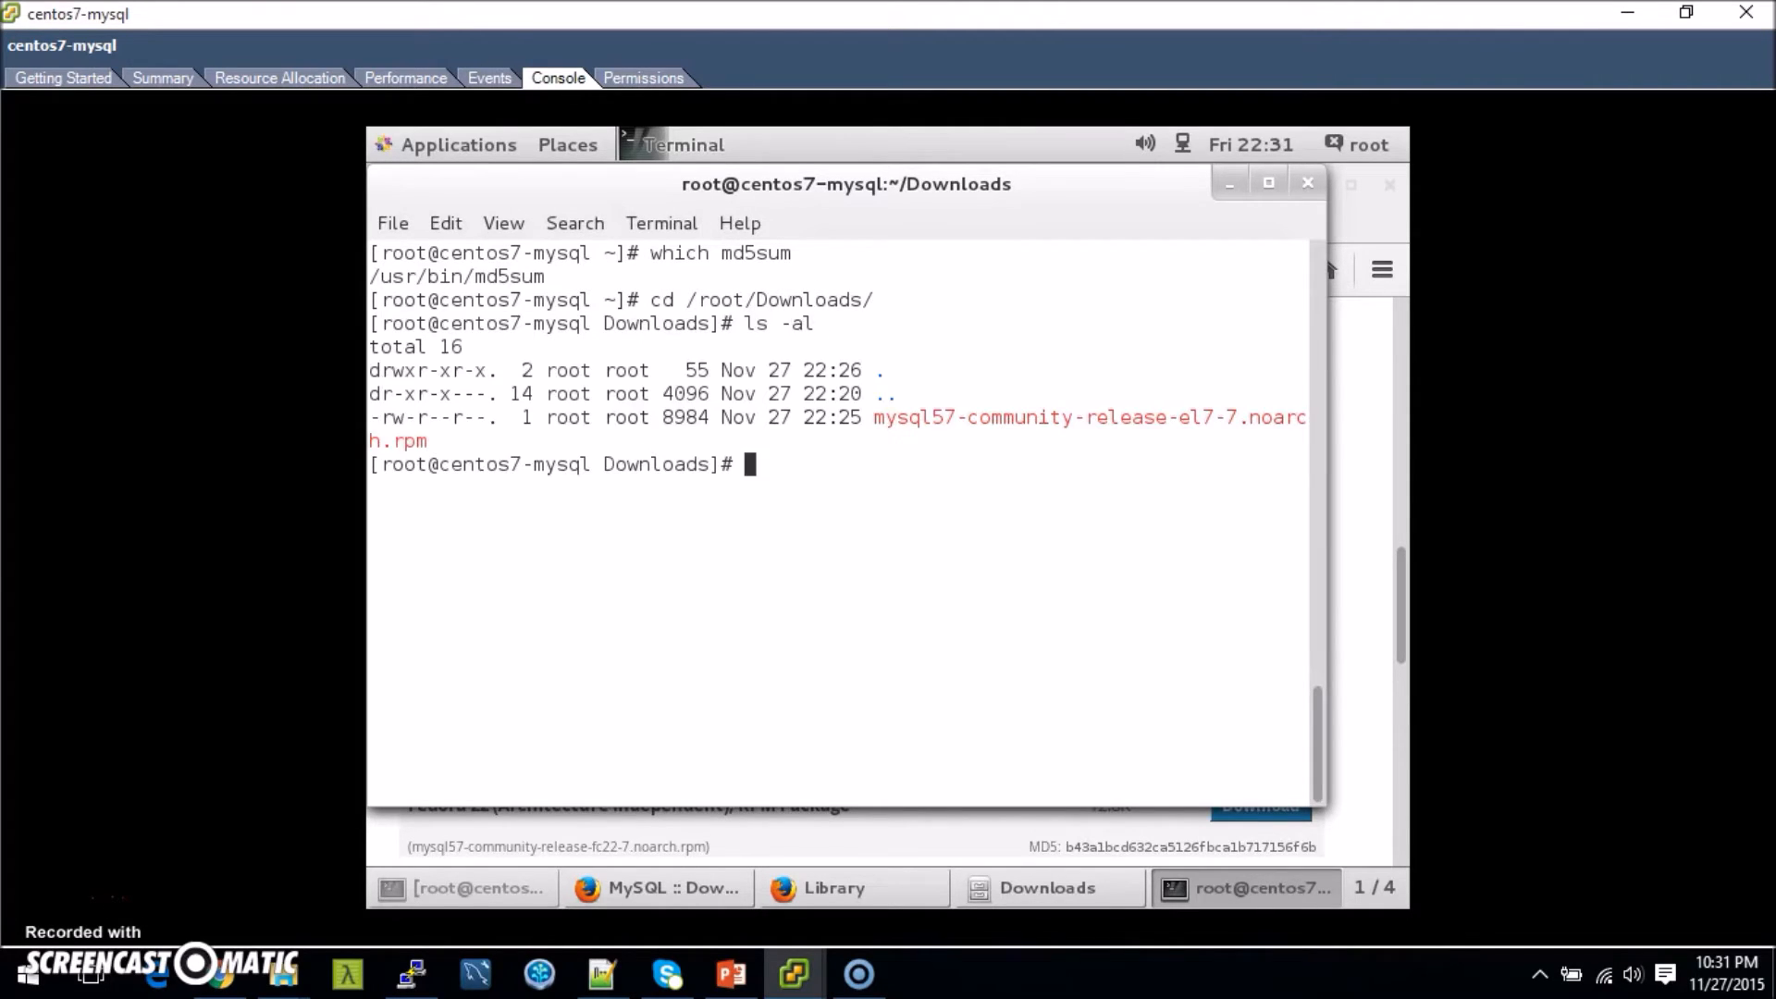
Compute the MD5 checksum of mysql57-community-release-el7-7.noarch.rpm with md5sum
{"action": "type", "text": "md5sum my"}
{"action": "key", "text": "Tab"}
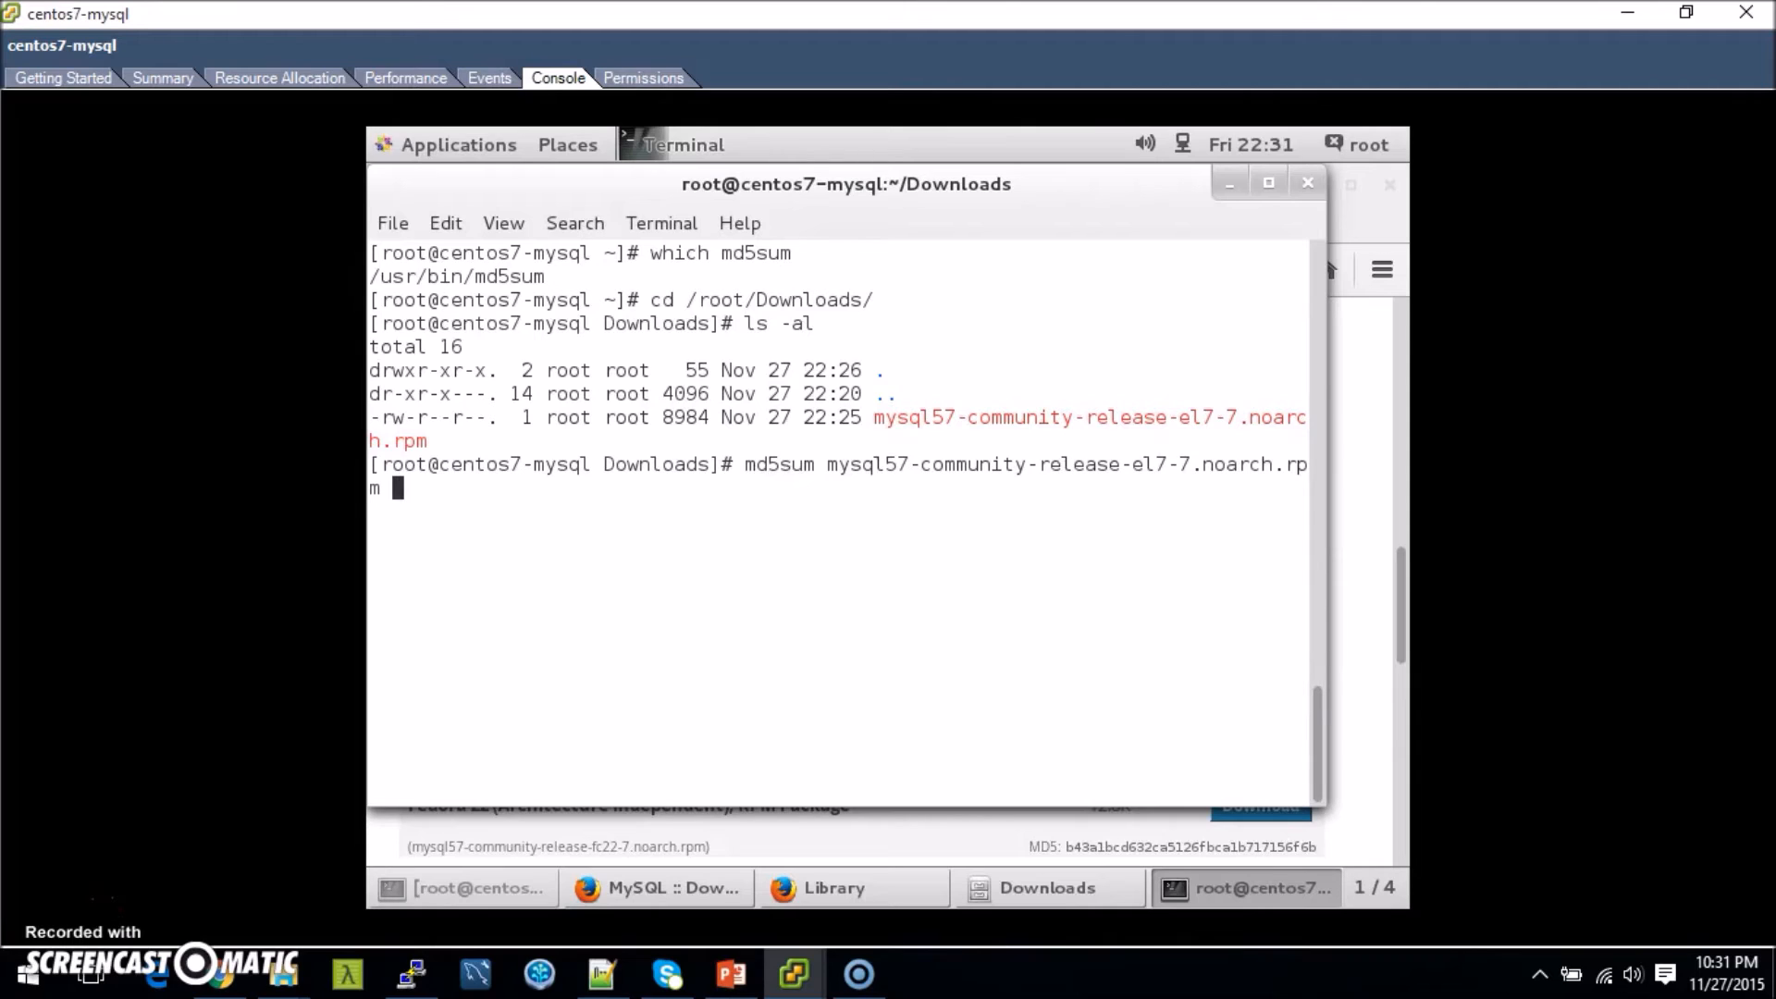
{"action": "key", "text": "Return"}
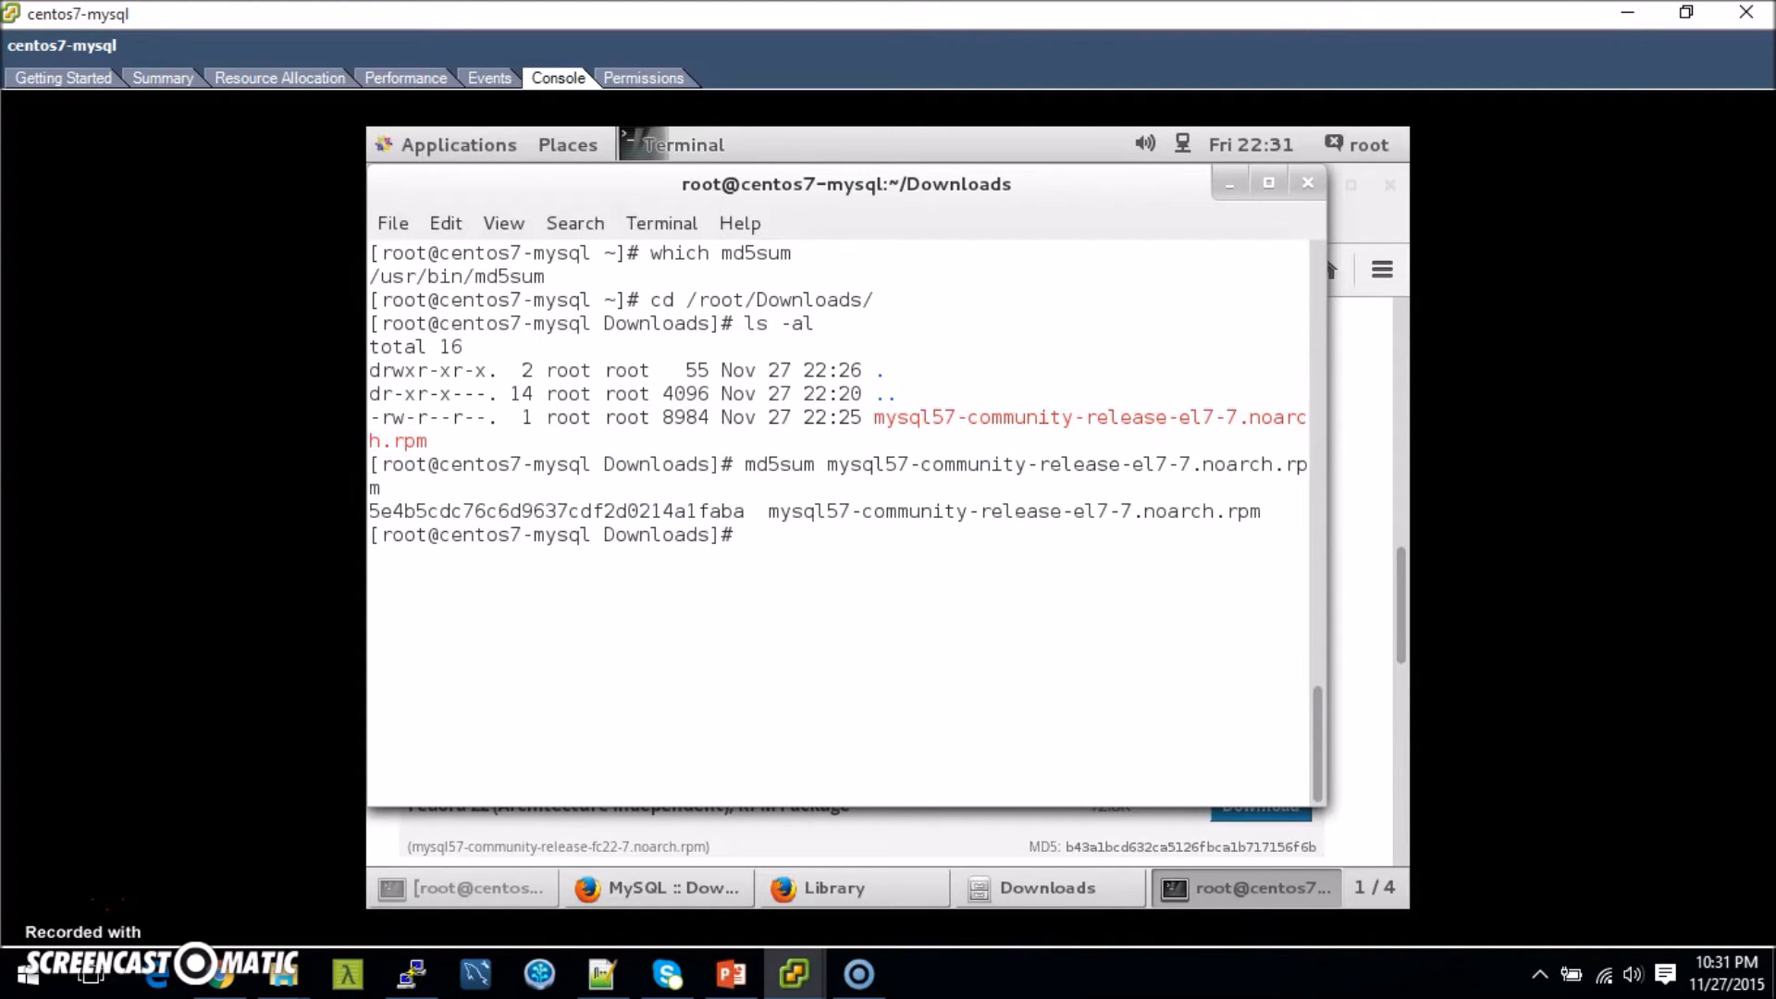
Add the shell comment "# MD5SUM should be:" followed by a comment with the copied checksum 5e4b5cdc76c6d9637cdf2d0214a1faba for comparison
{"action": "type", "text": "# MD5SUM should be:"}
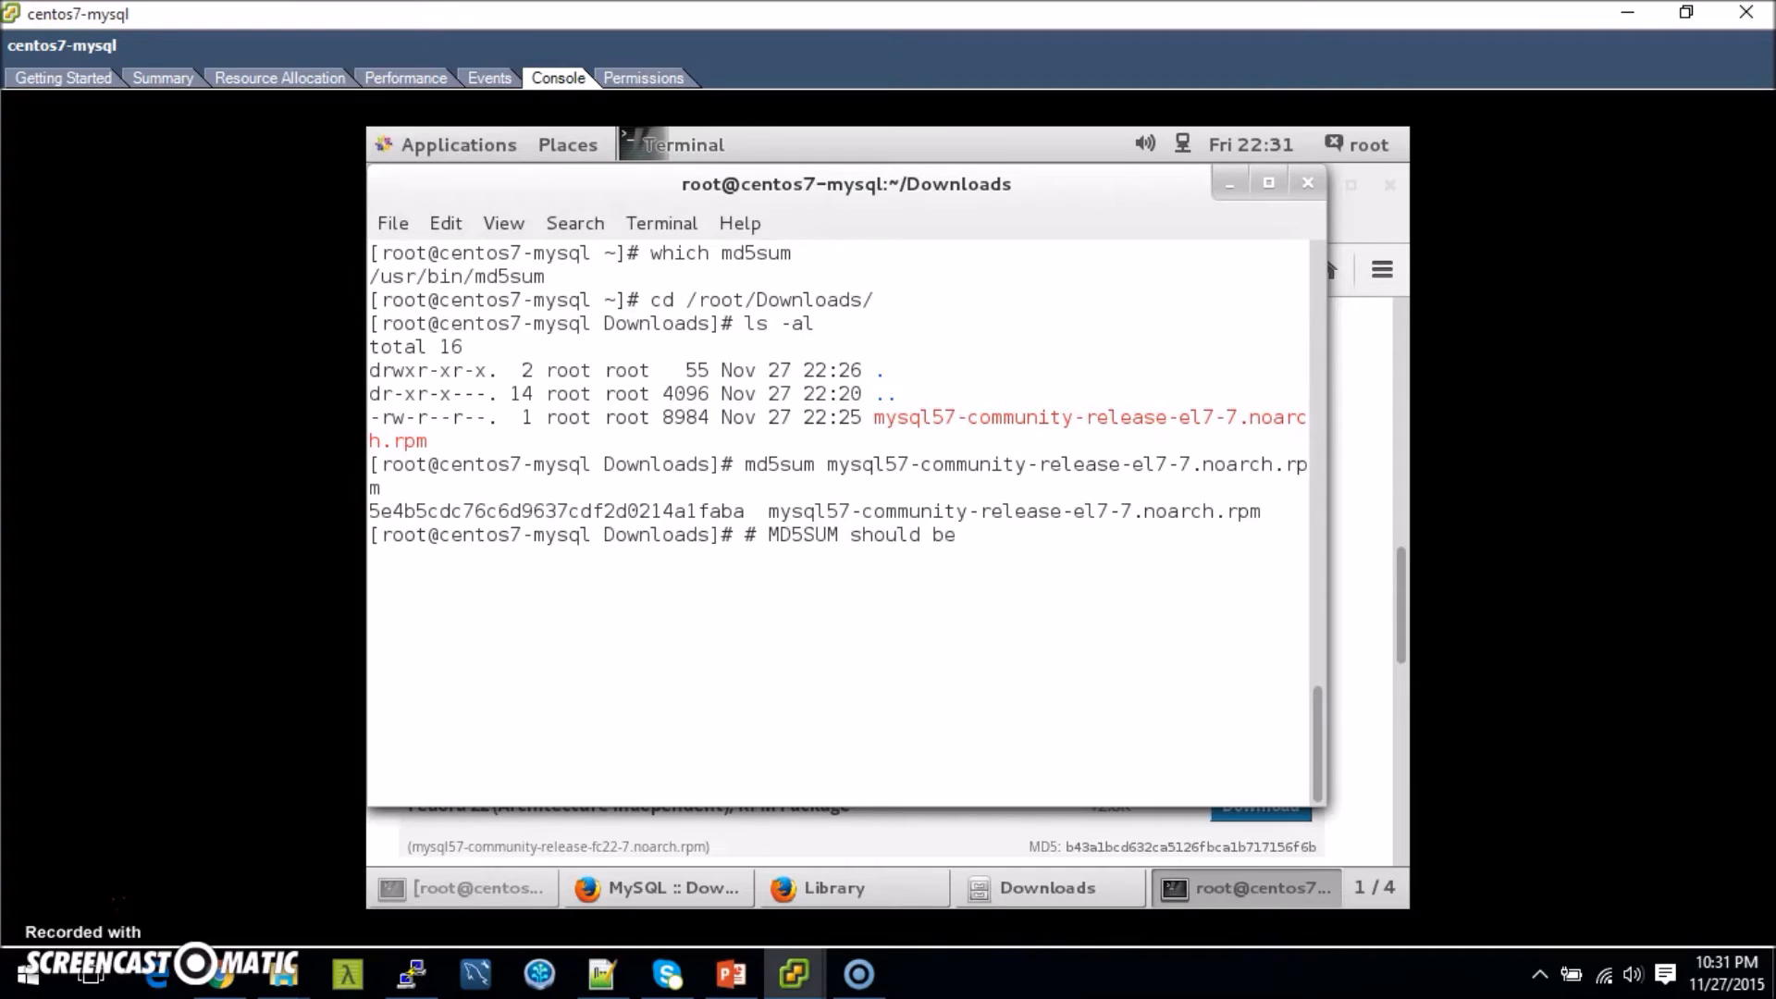
{"action": "key", "text": "Return"}
{"action": "type", "text": "#"}
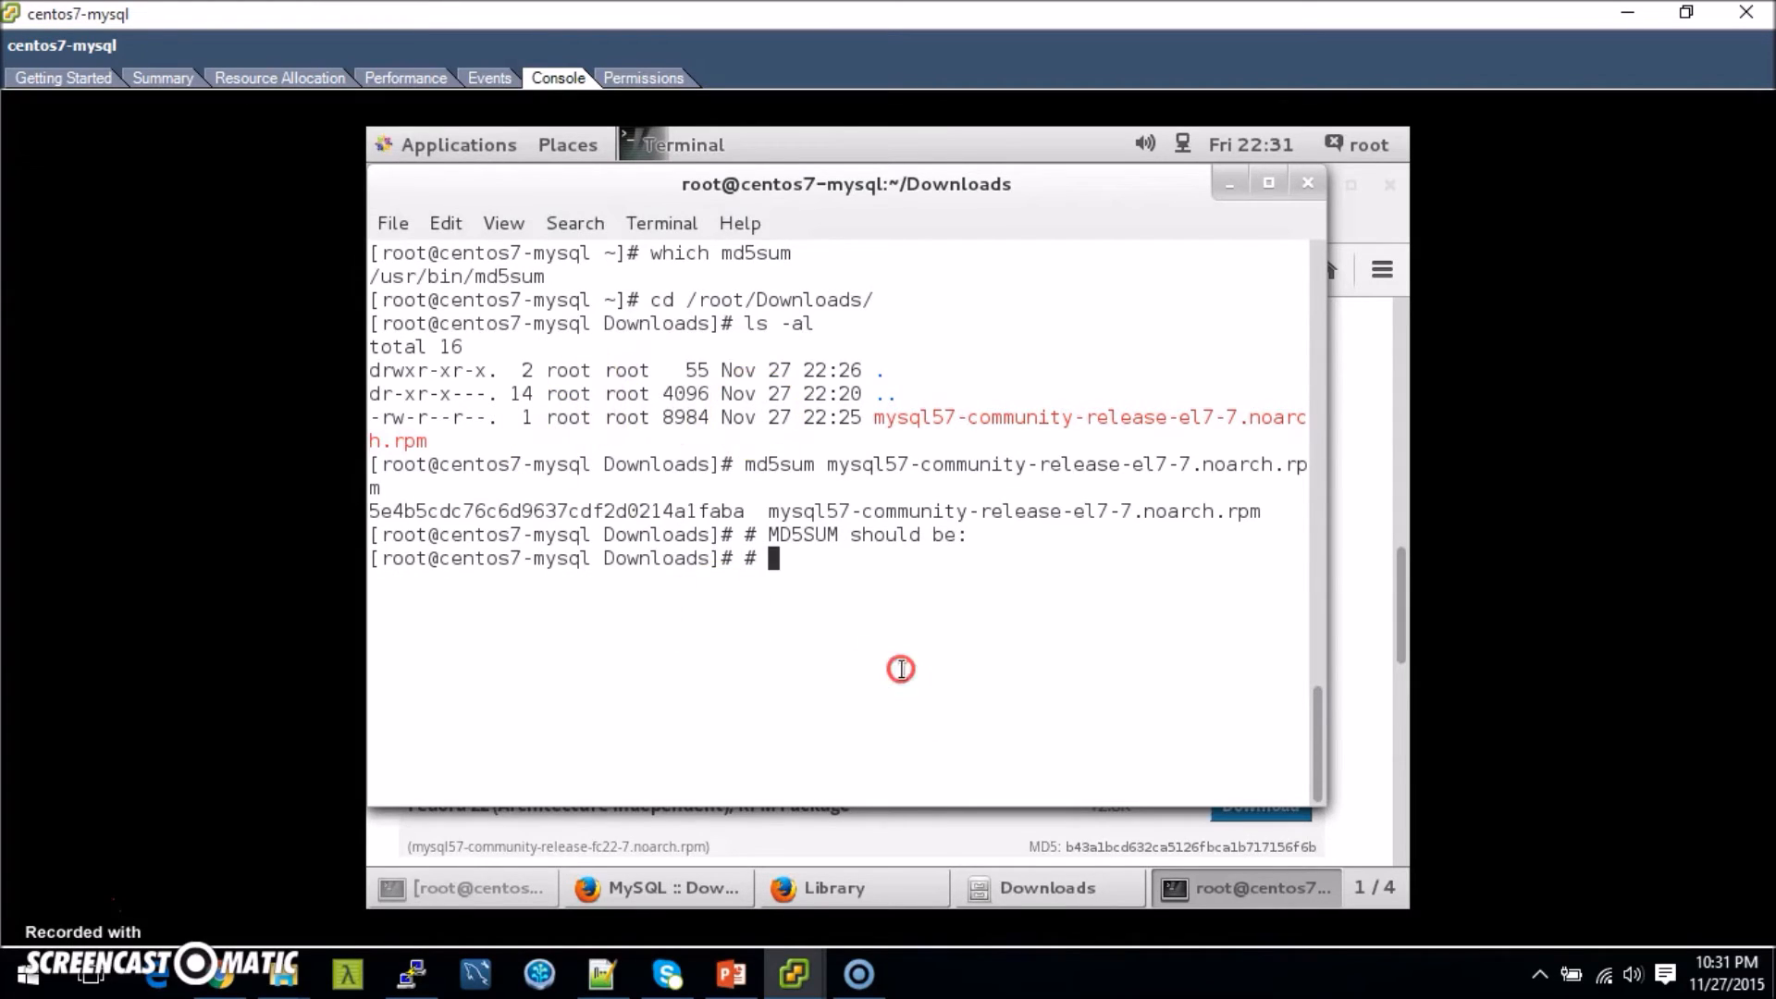
{"action": "right_click", "coordinate": [897, 666]}
{"action": "left_click", "coordinate": [962, 506]}
{"action": "key", "text": "Return"}
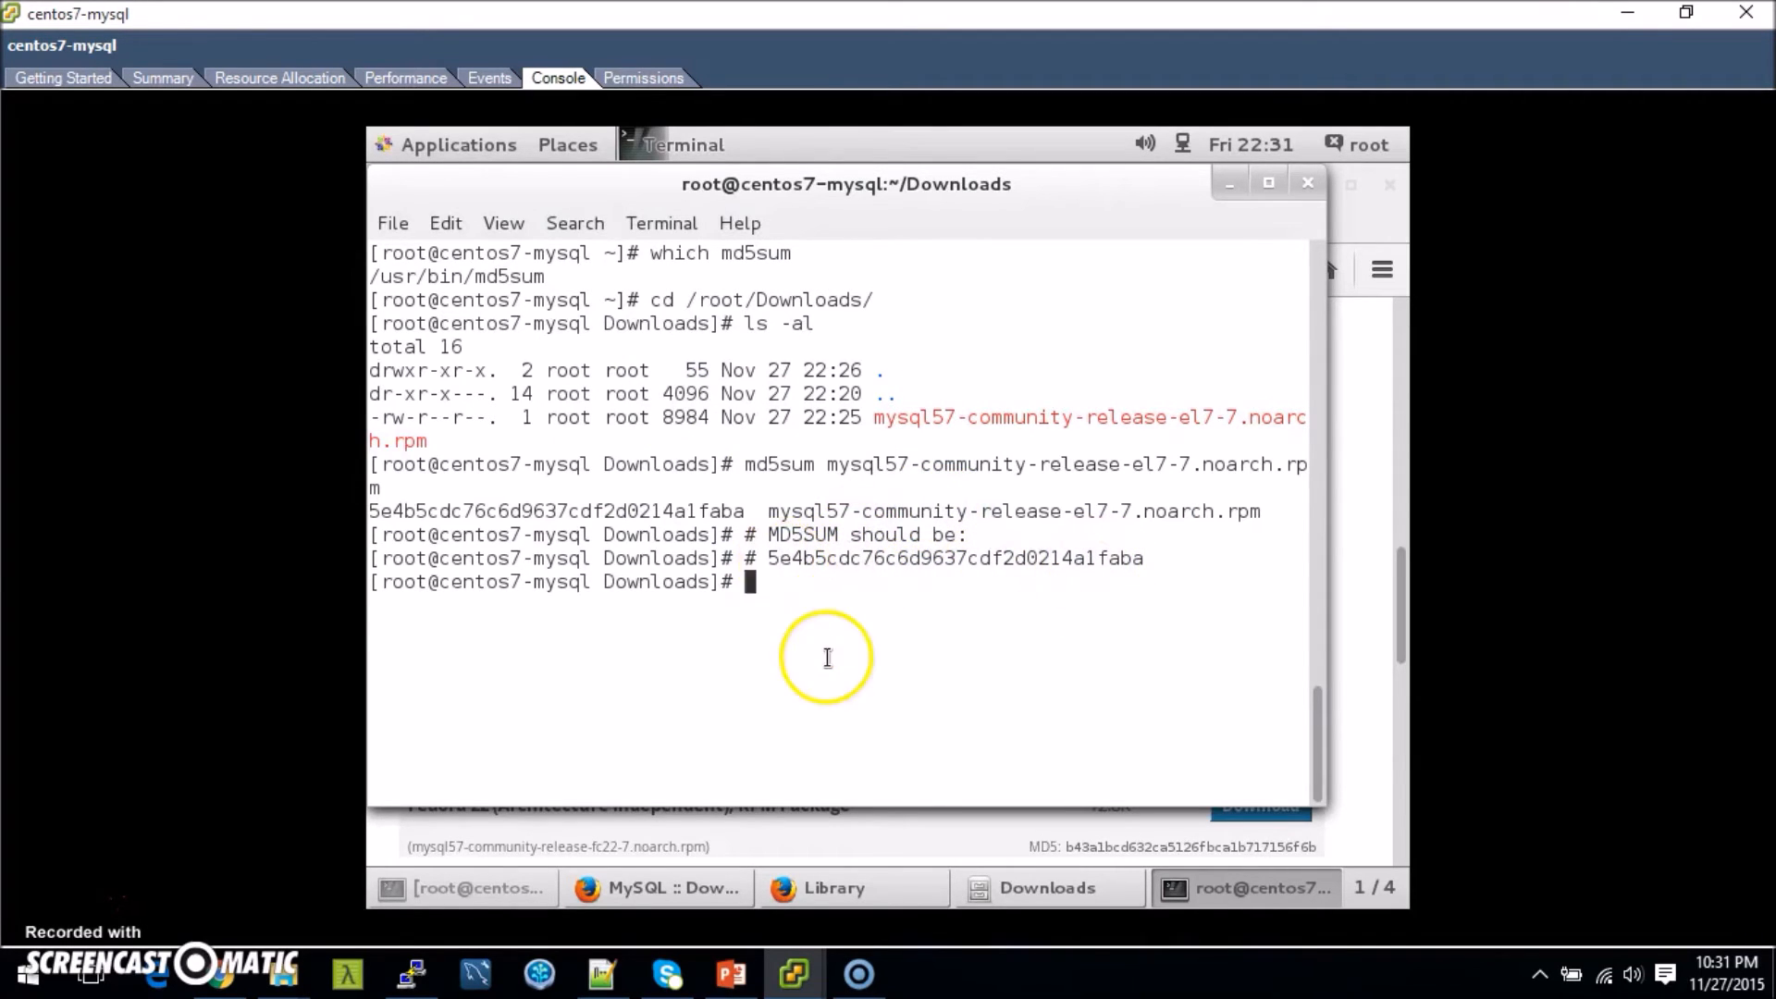
{"action": "key", "text": "Return"}
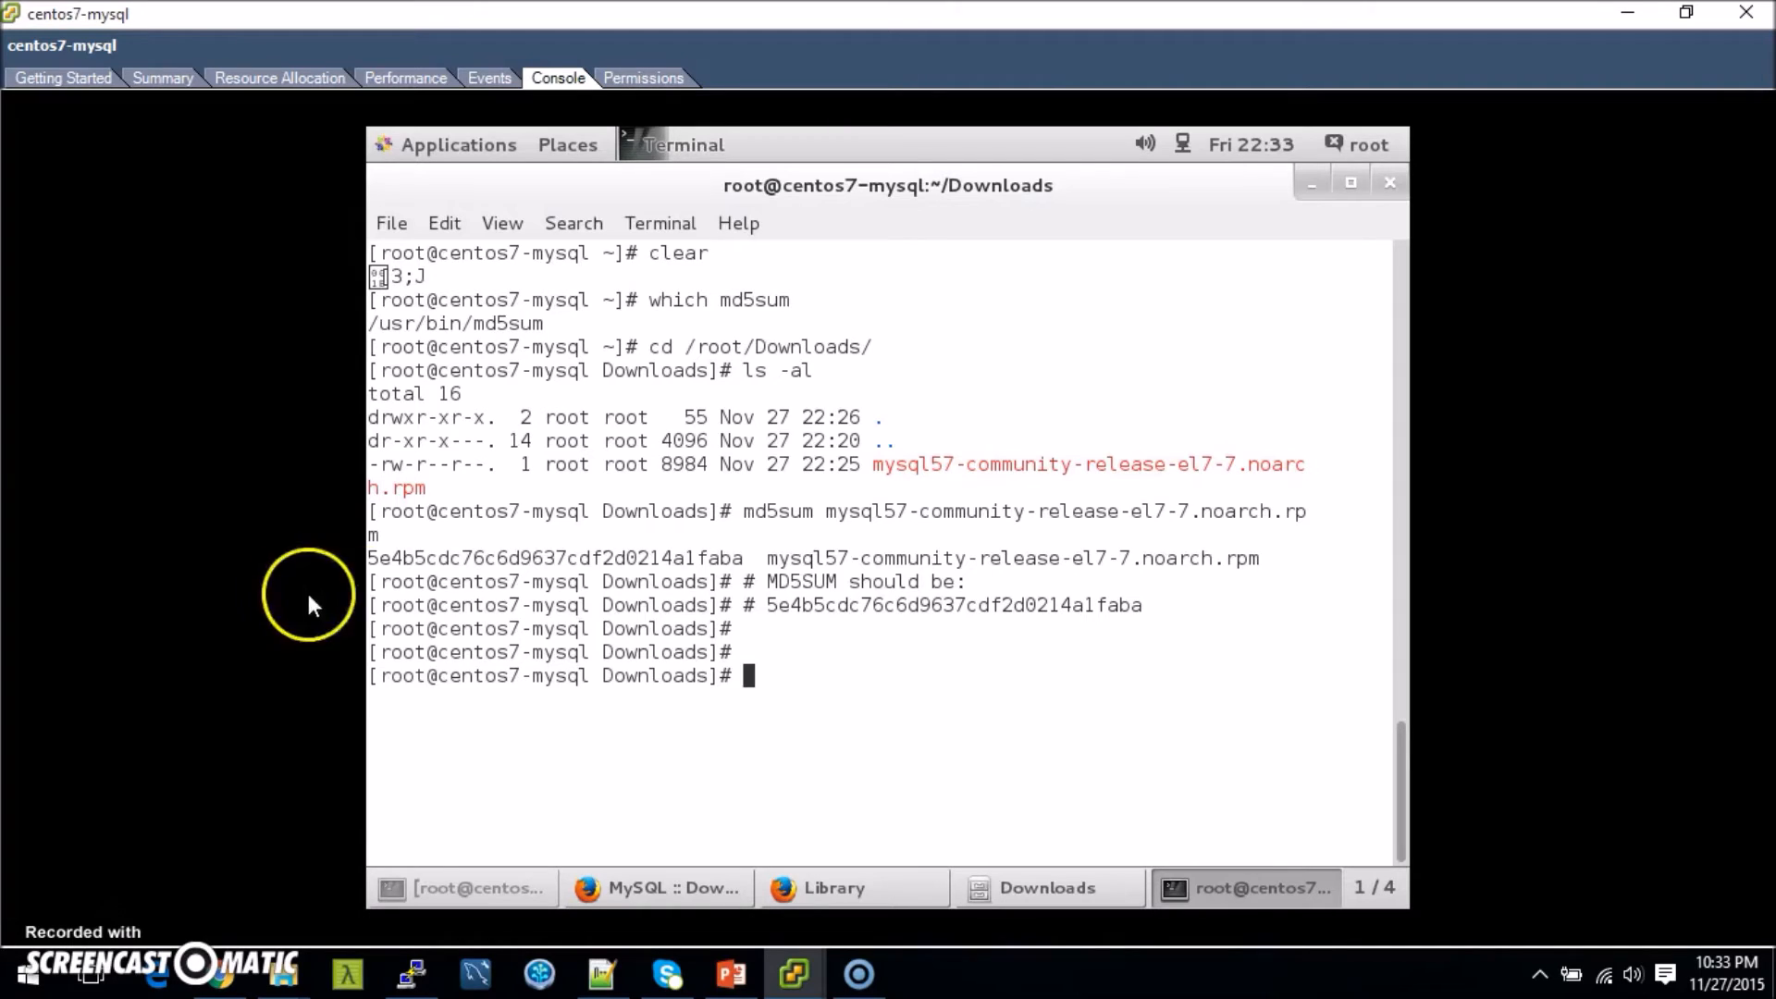
Install mysql57-community-release-el7-7.noarch.rpm with yum localinstall, approving the transaction with y
{"action": "type", "text": "yum "}
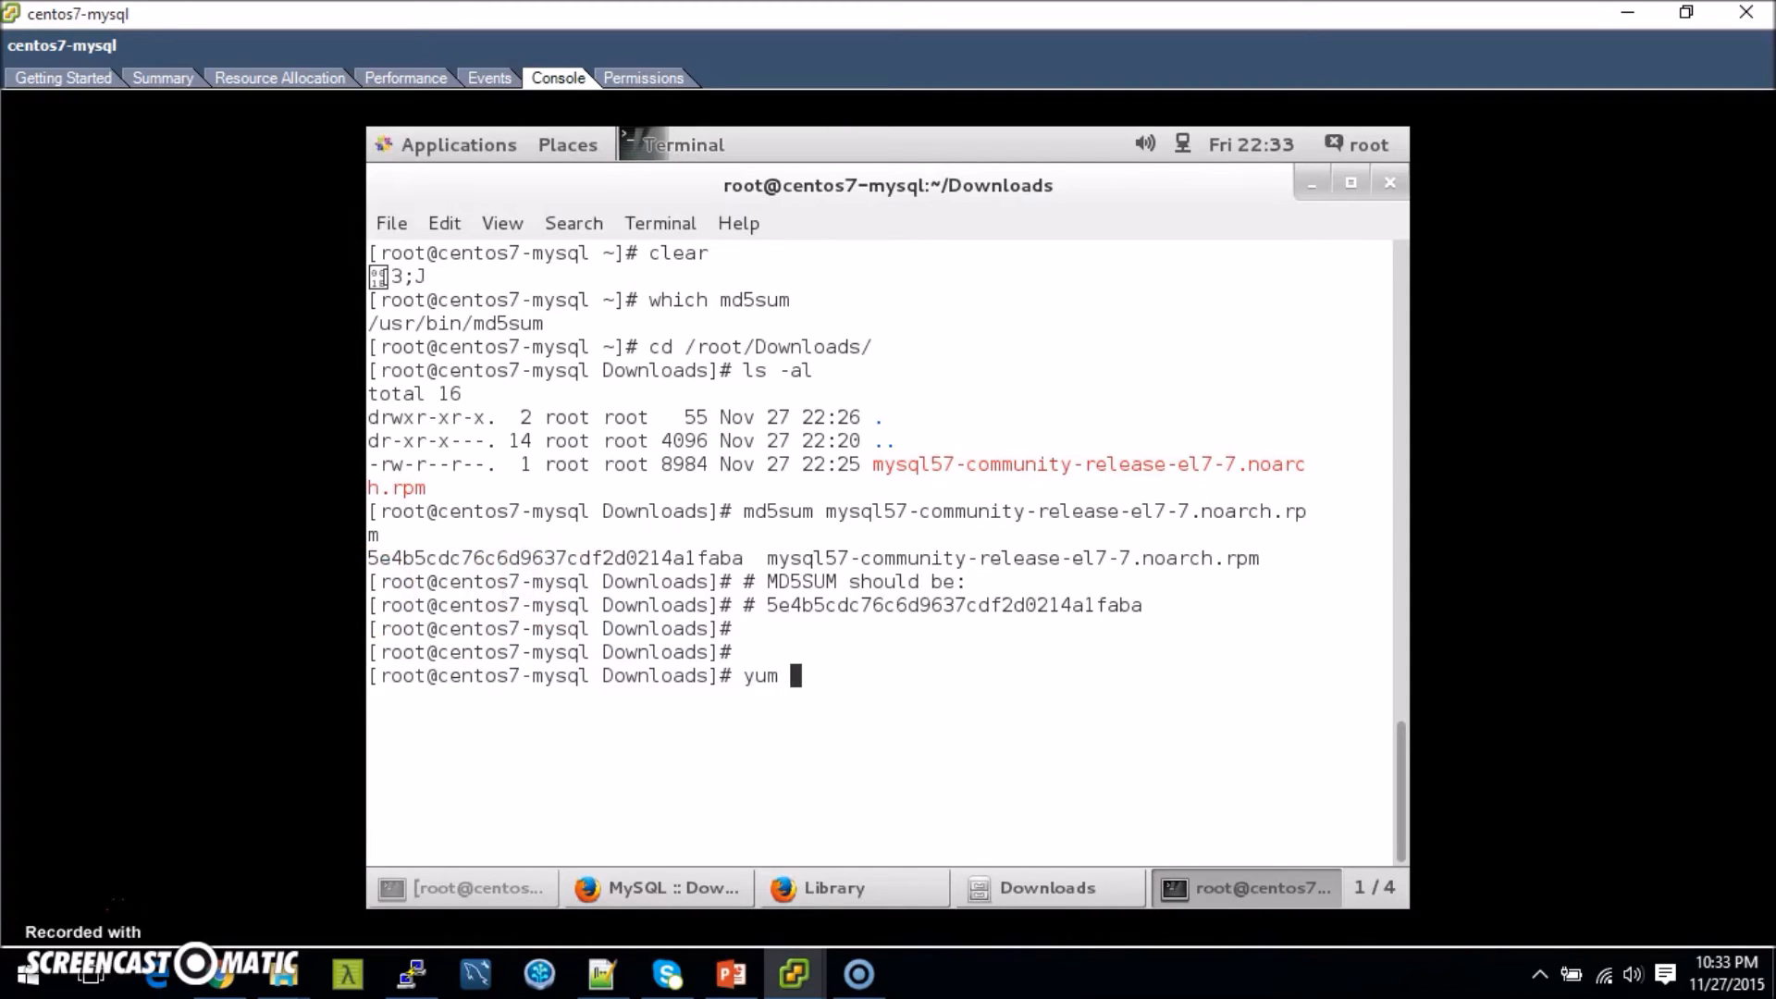
{"action": "type", "text": "localinstall mysql"}
{"action": "key", "text": "Tab"}
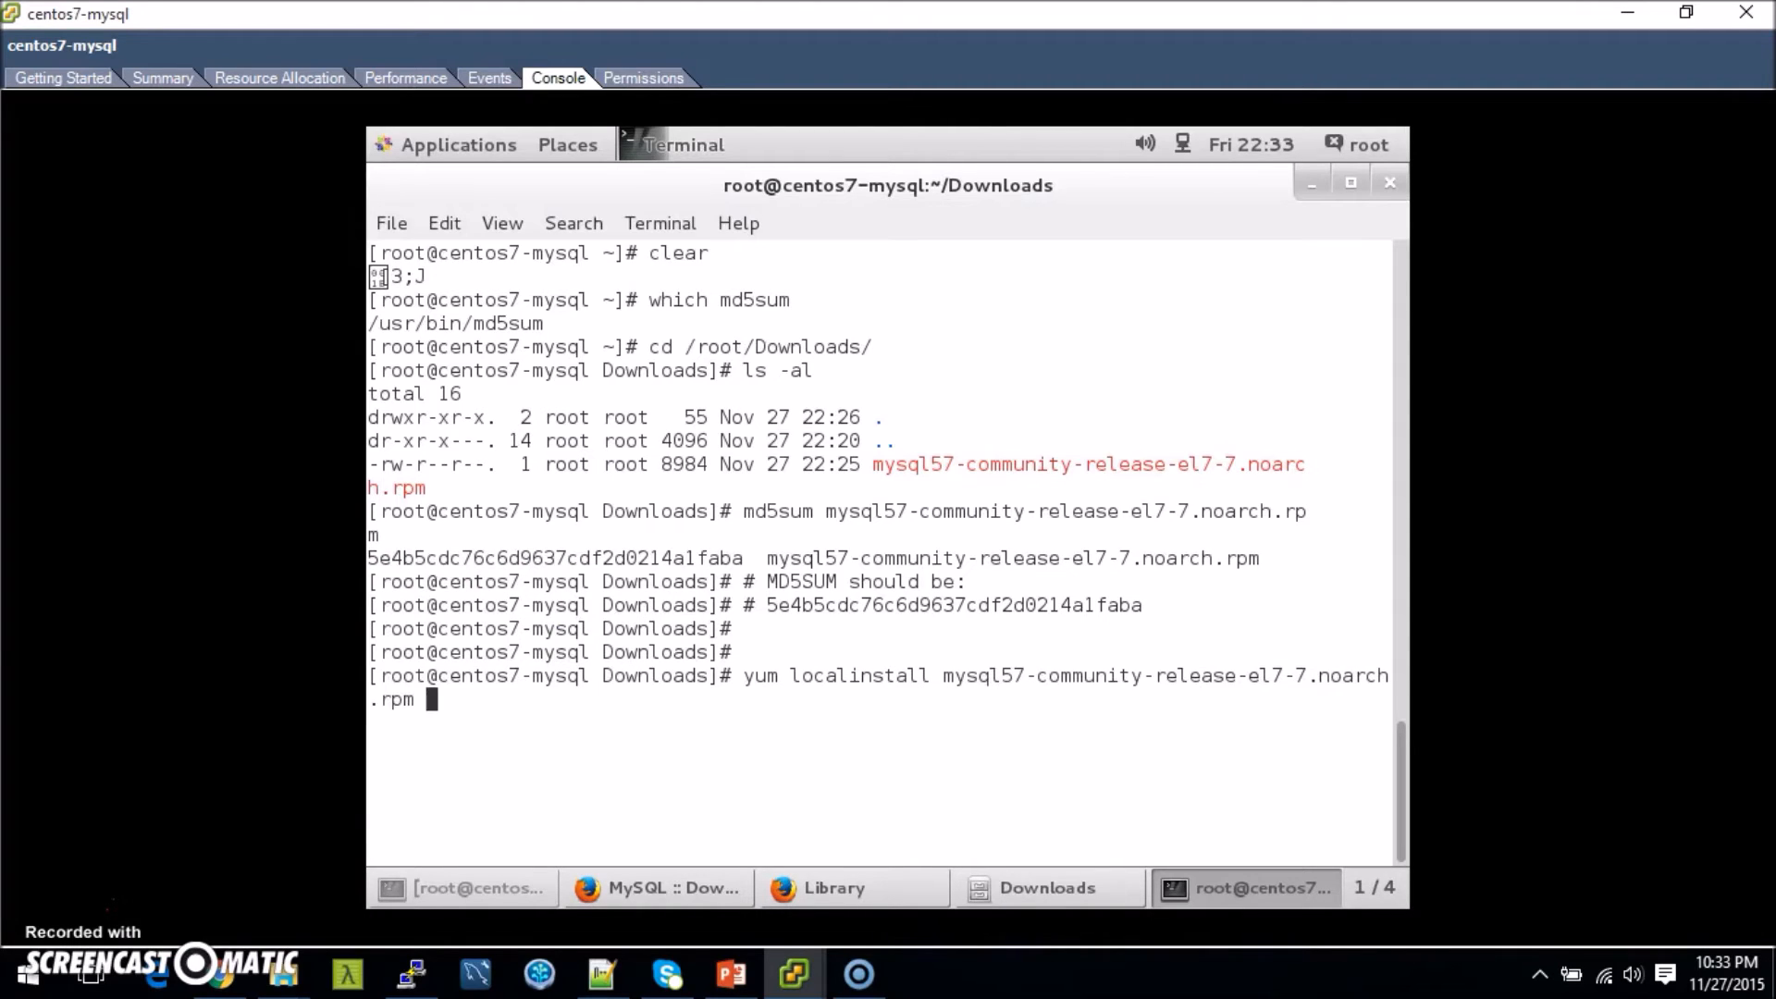
{"action": "key", "text": "Return"}
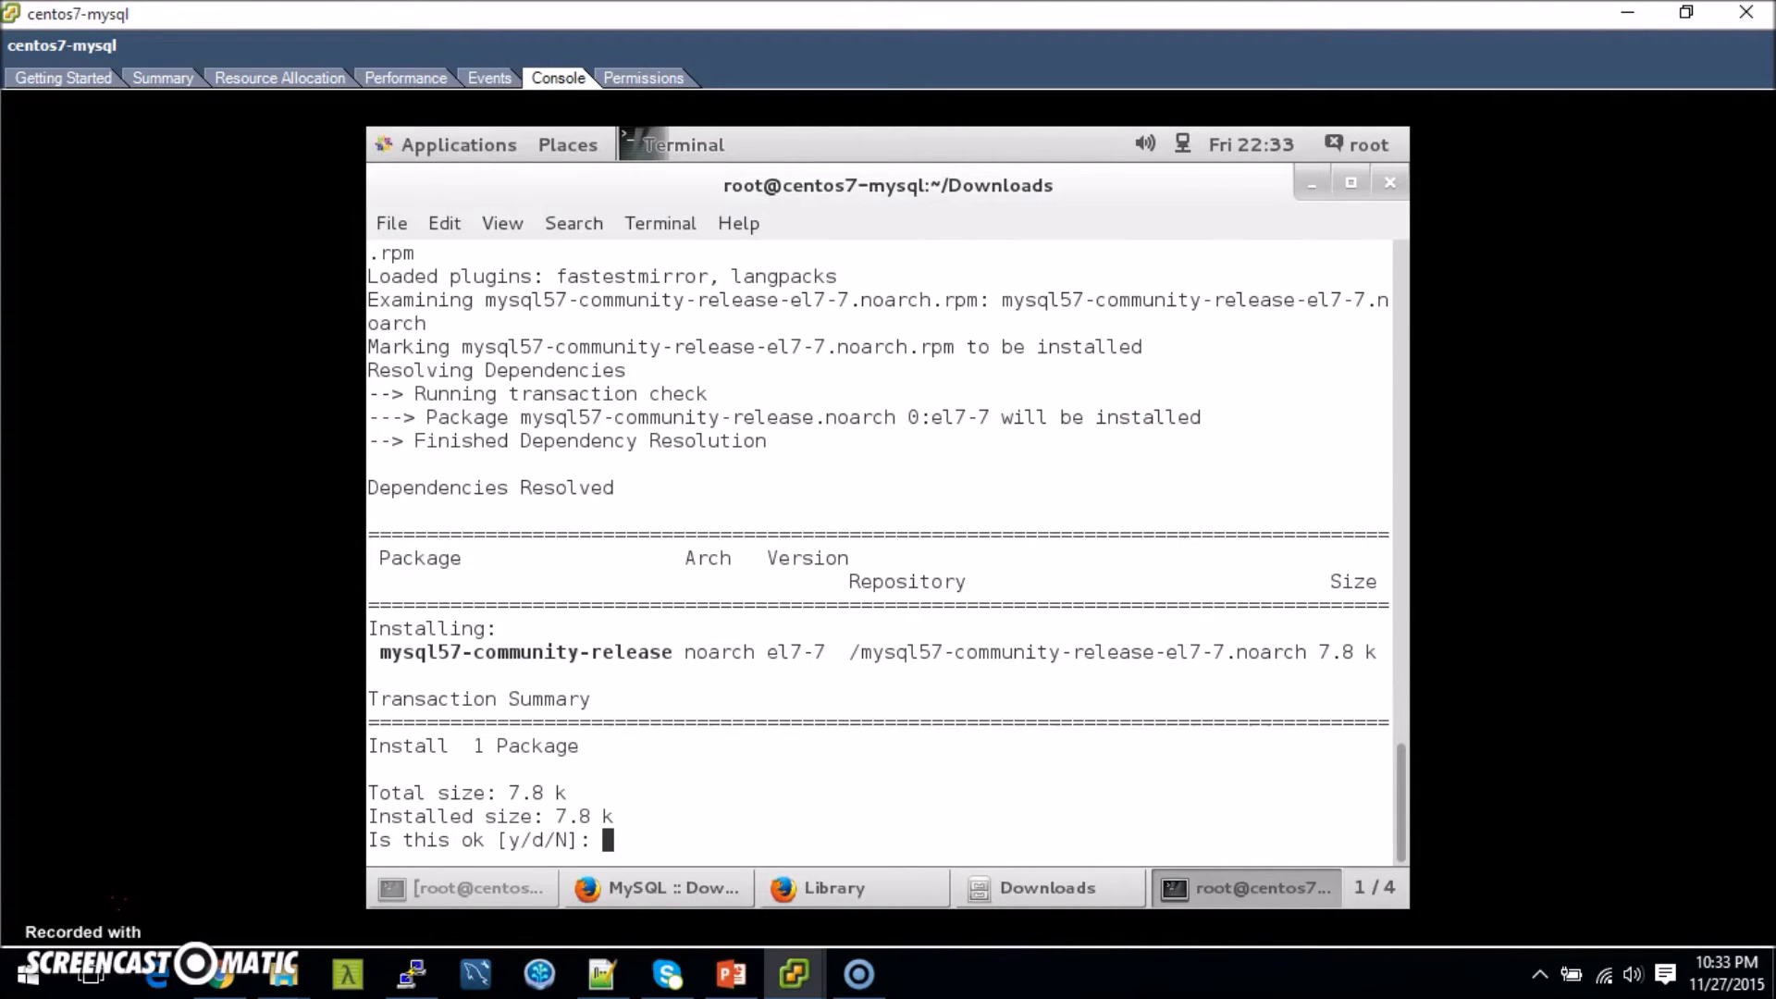
{"action": "type", "text": "y"}
{"action": "key", "text": "Return"}
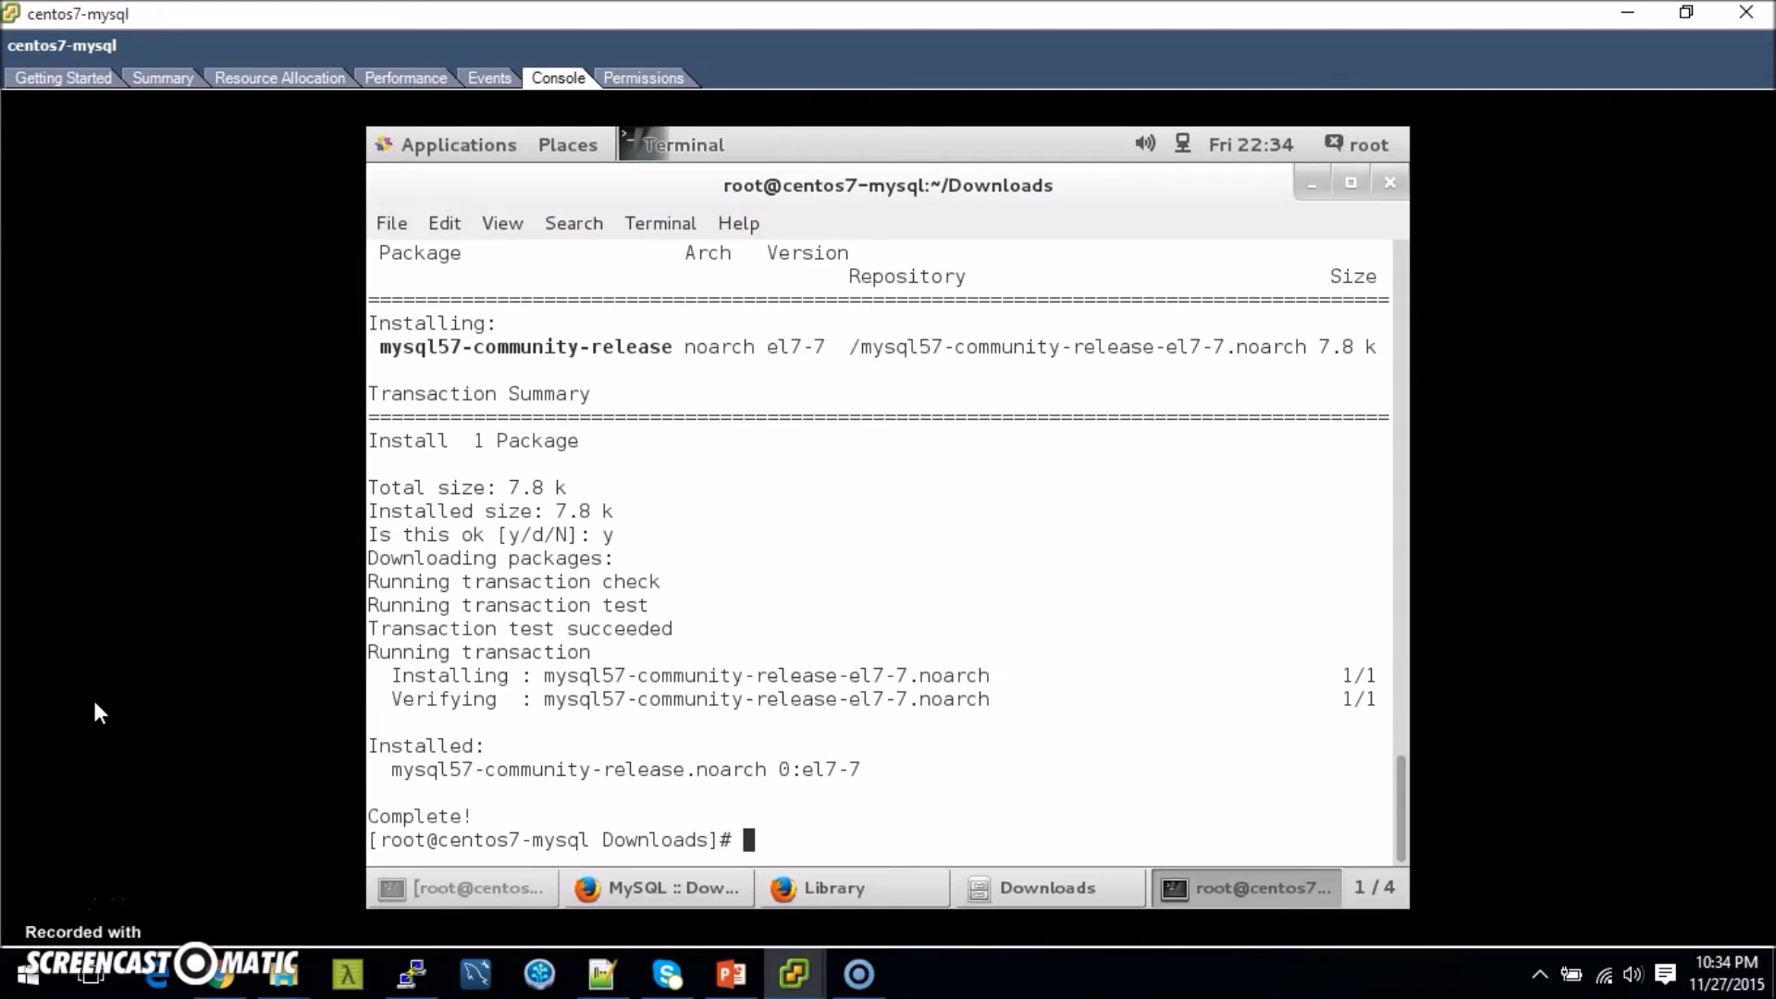
List the enabled MySQL community repositories with yum repolist enabled | grep "mysql.*-community.*"
{"action": "left_click", "coordinate": [937, 627]}
{"action": "type", "text": "yum repolist enabled | grep \"mysql.*-co"}
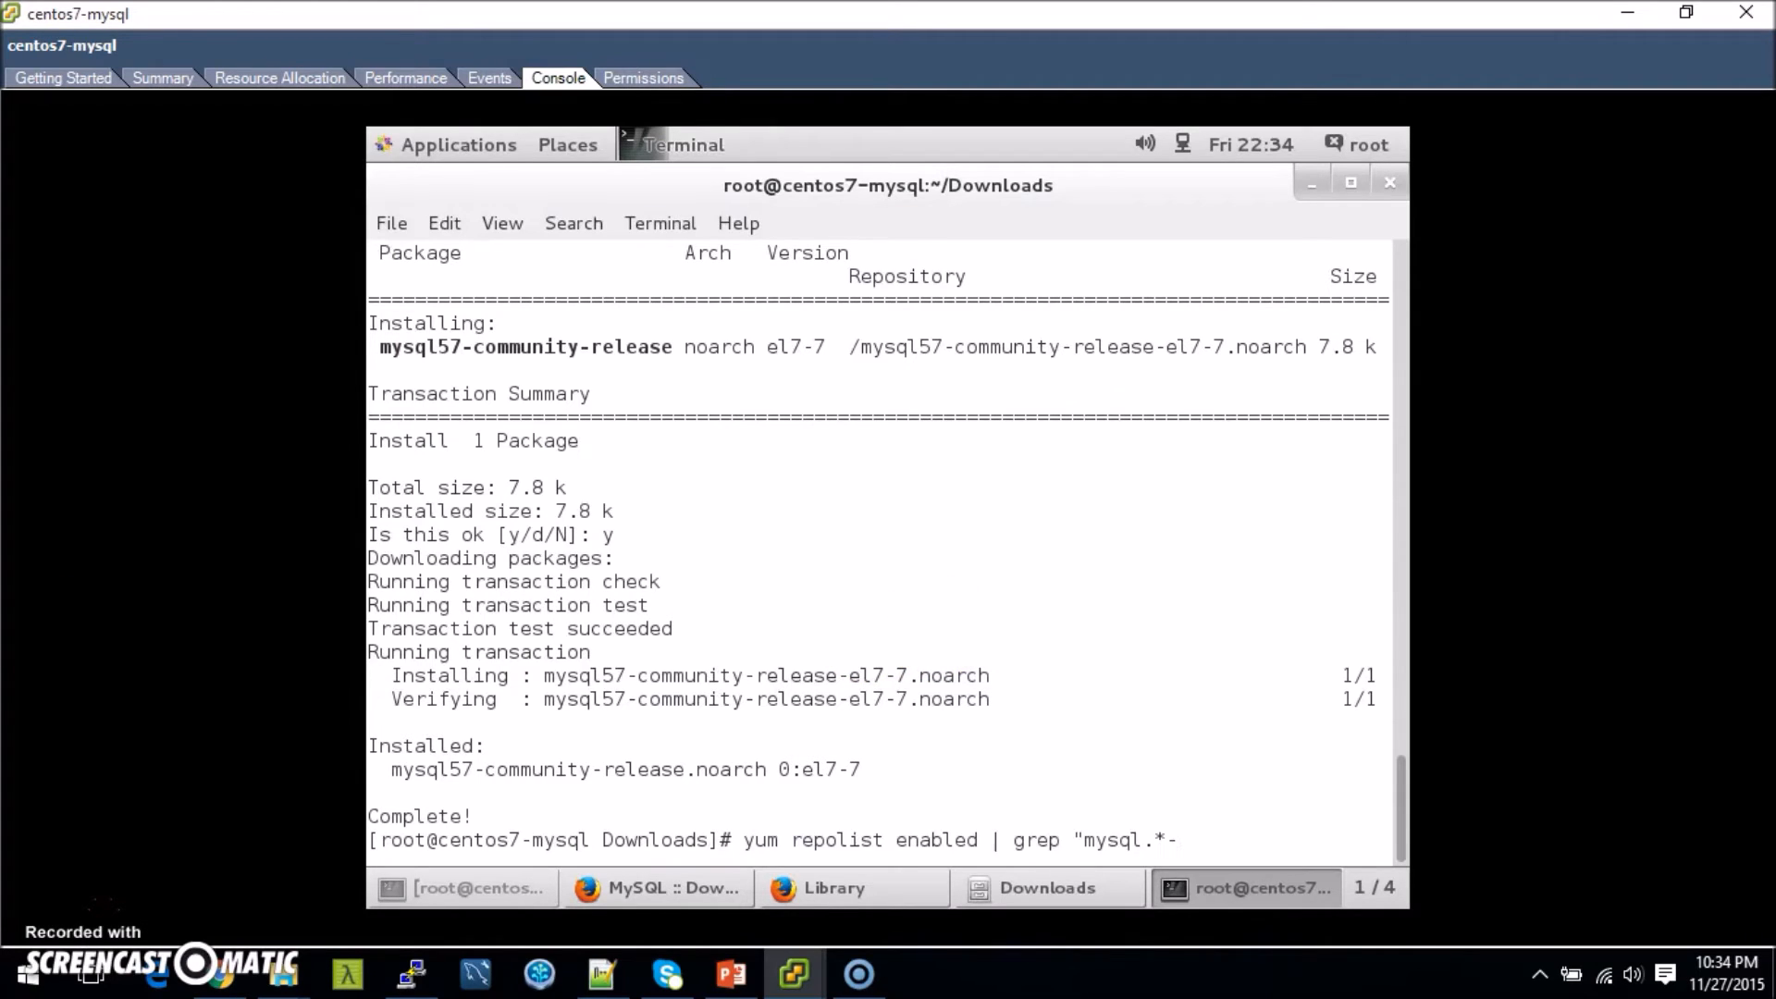
{"action": "type", "text": "mmunity.*\""}
{"action": "key", "text": "Return"}
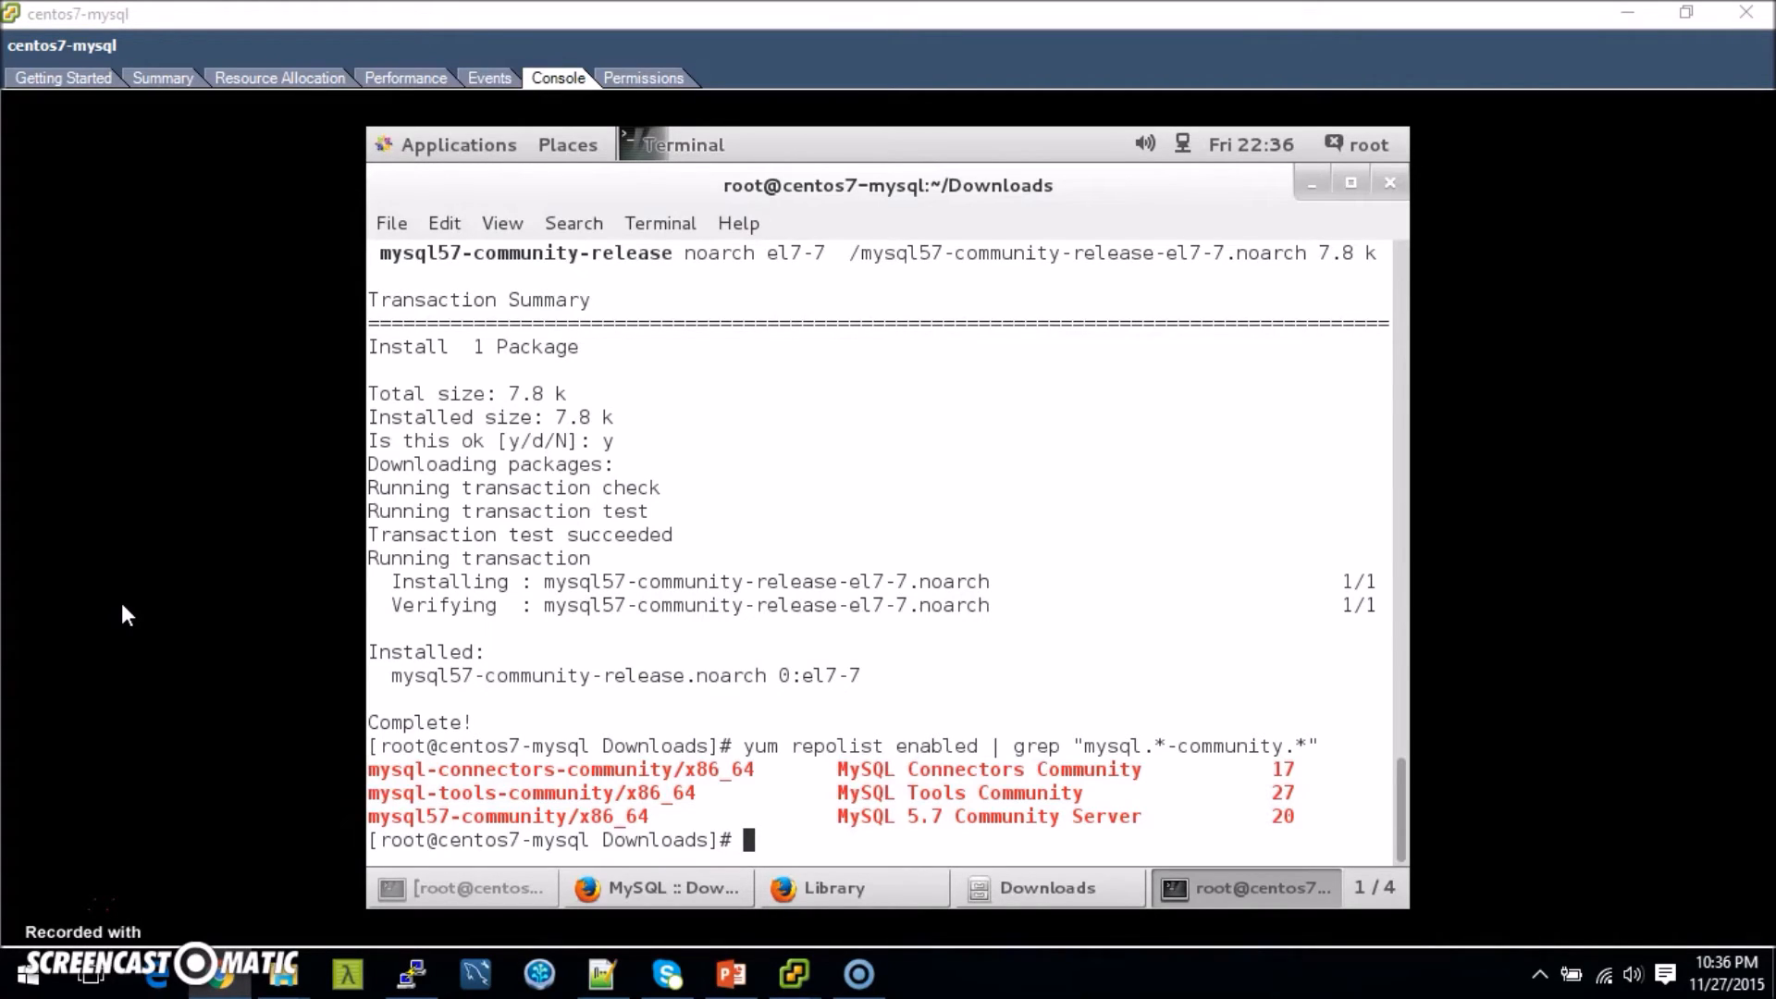
Install the MySQL server with yum install mysql-community-server, approving both the package download and the MySQL GPG key import with y
{"action": "left_click", "coordinate": [725, 562]}
{"action": "type", "text": "yum install mysql-community-server"}
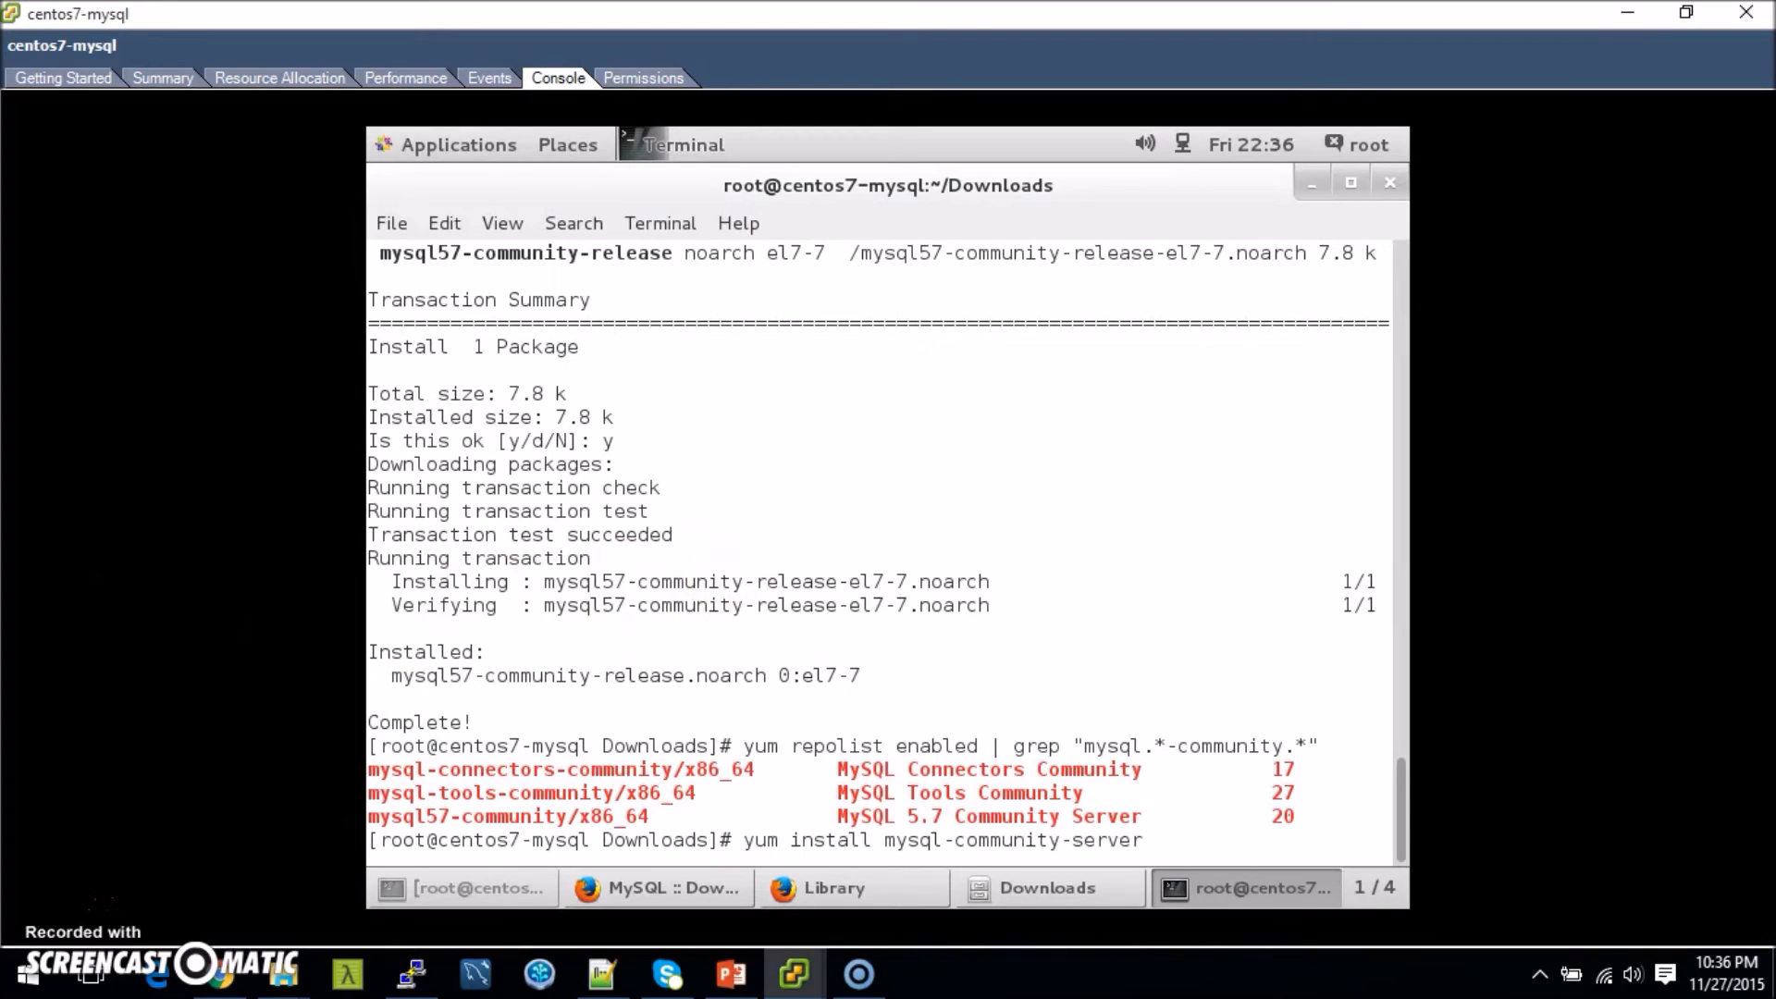
{"action": "key", "text": "Return"}
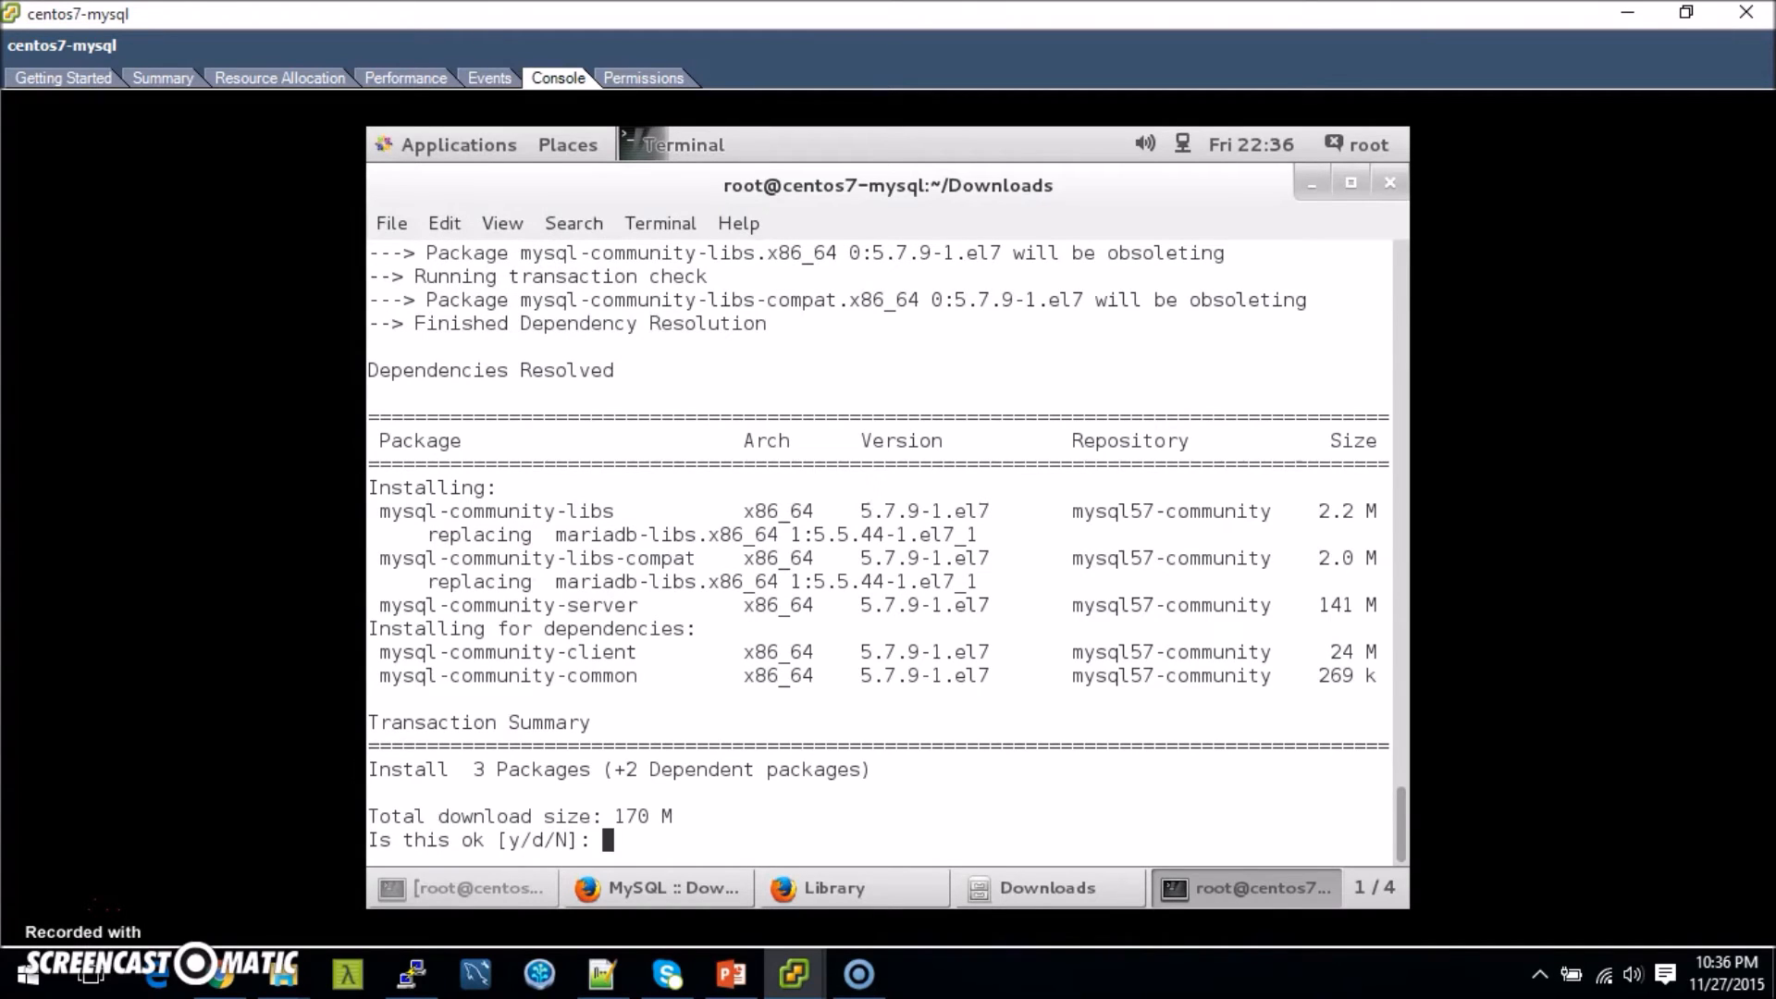
{"action": "type", "text": "y"}
{"action": "key", "text": "Return"}
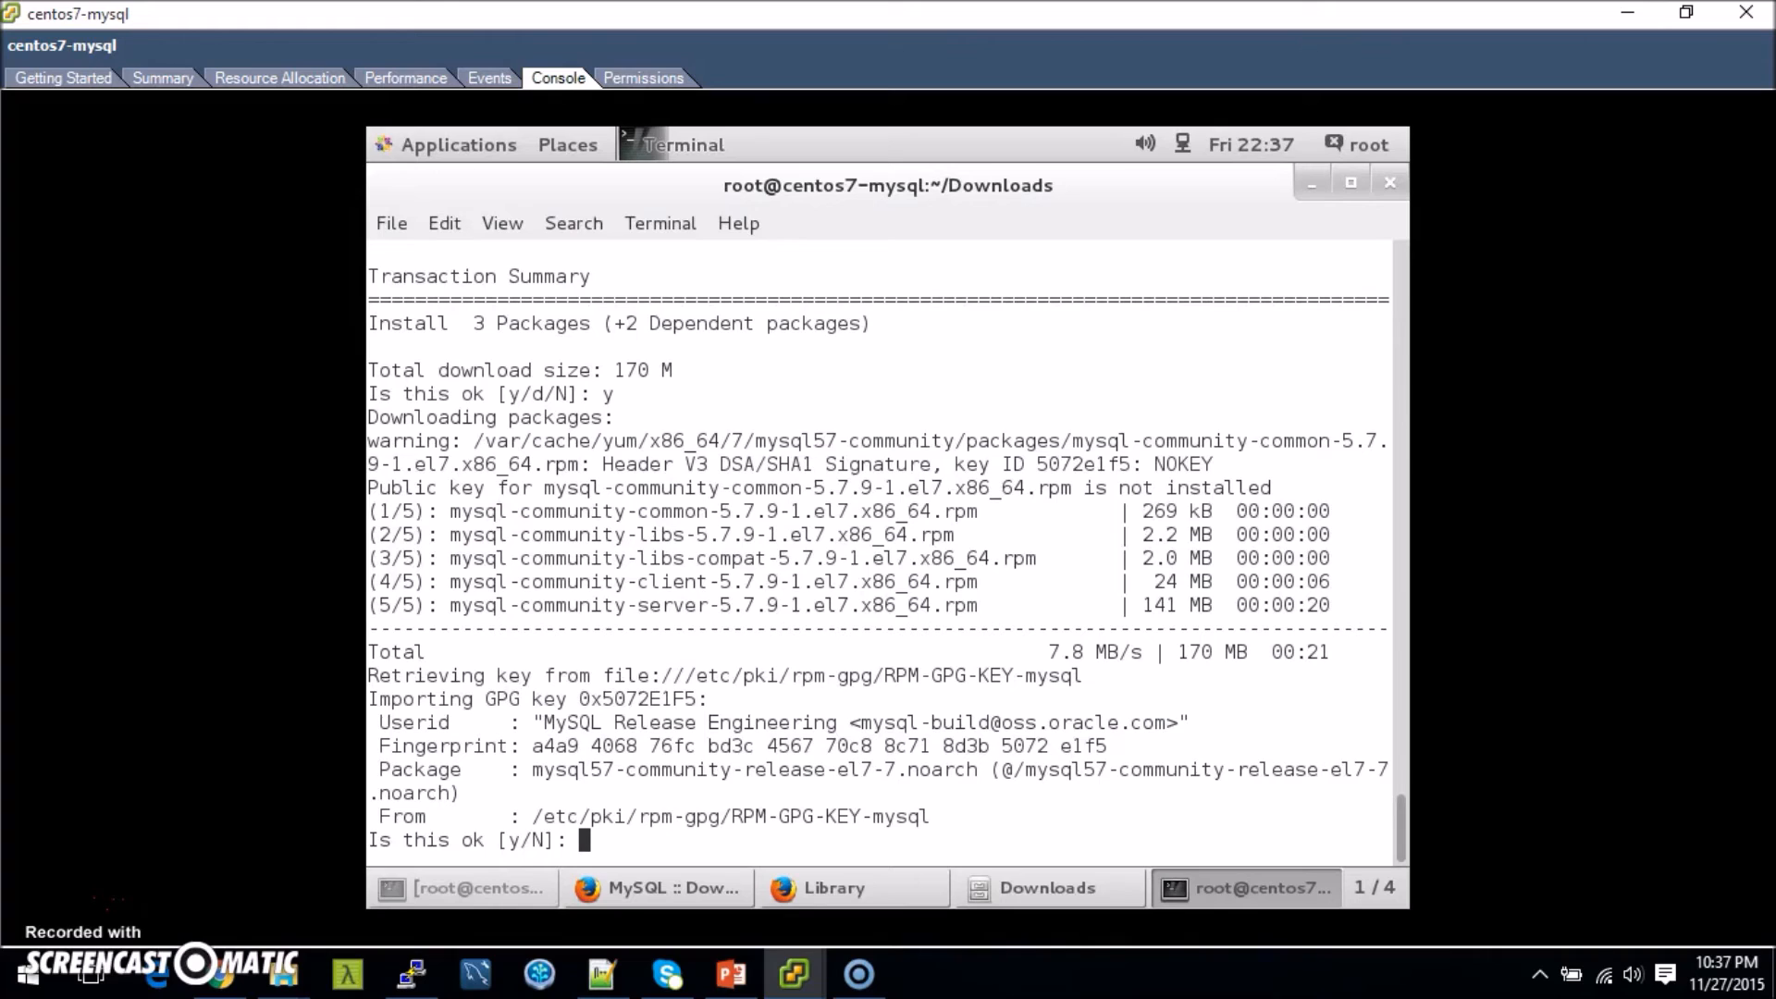
{"action": "type", "text": "y"}
{"action": "key", "text": "Return"}
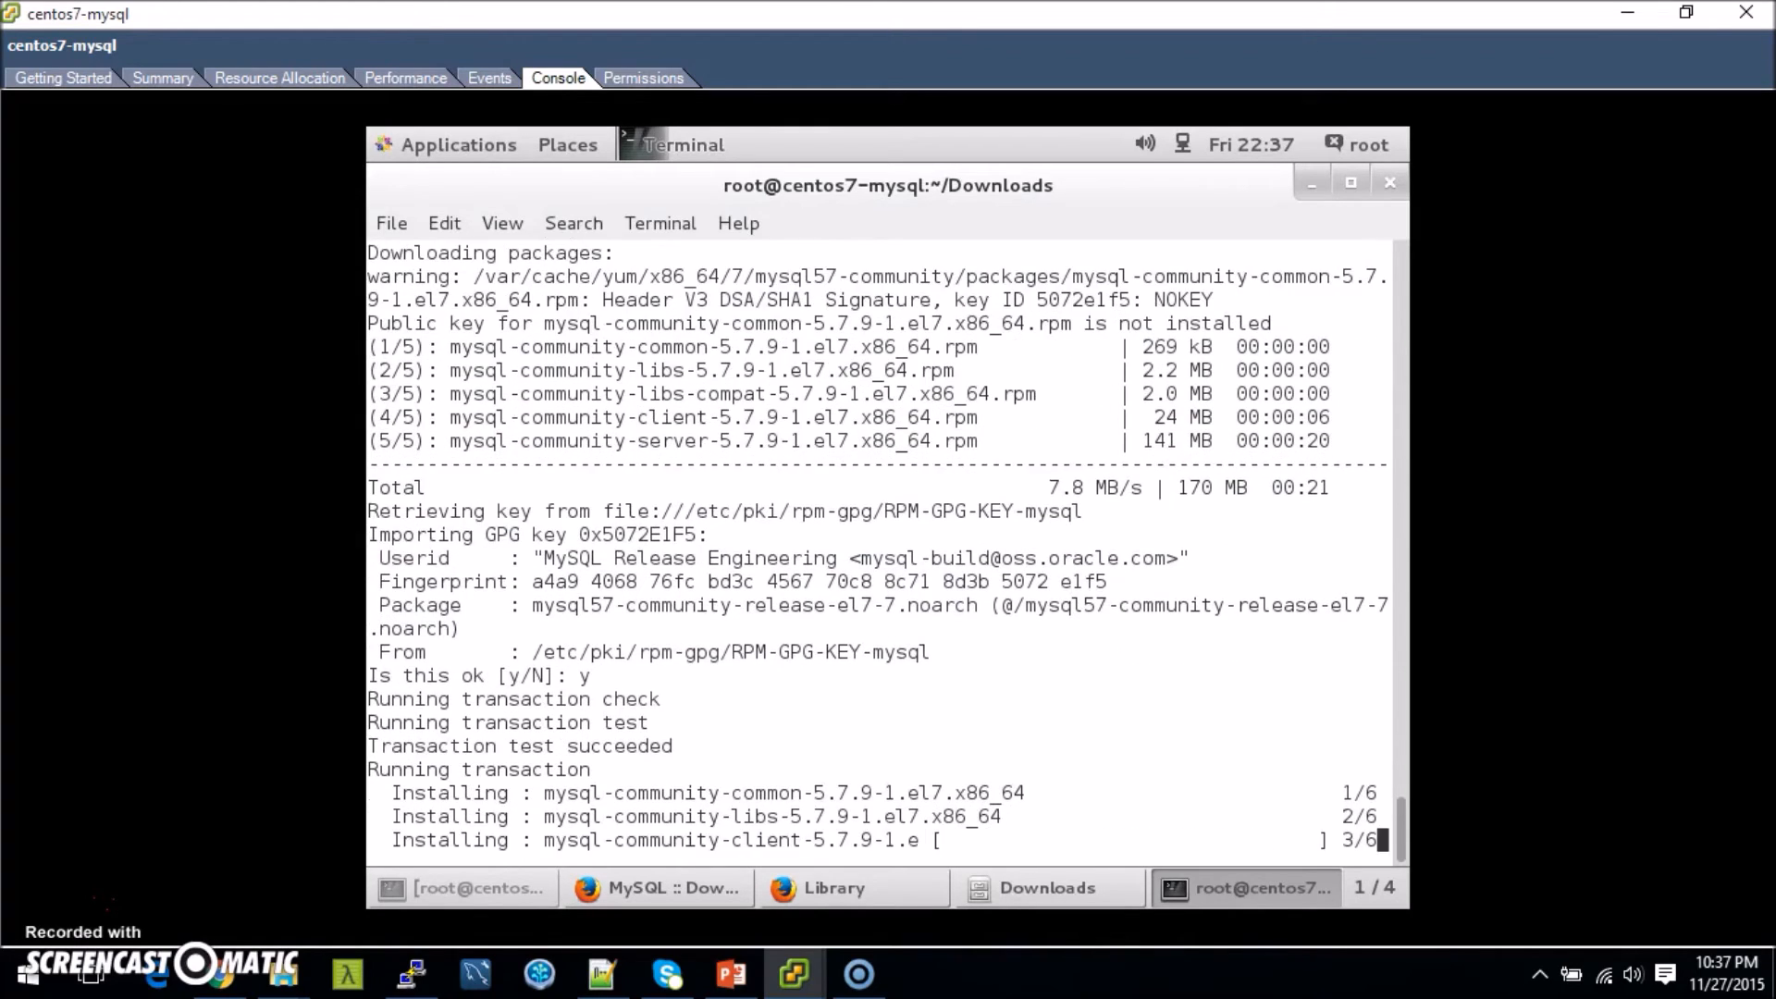